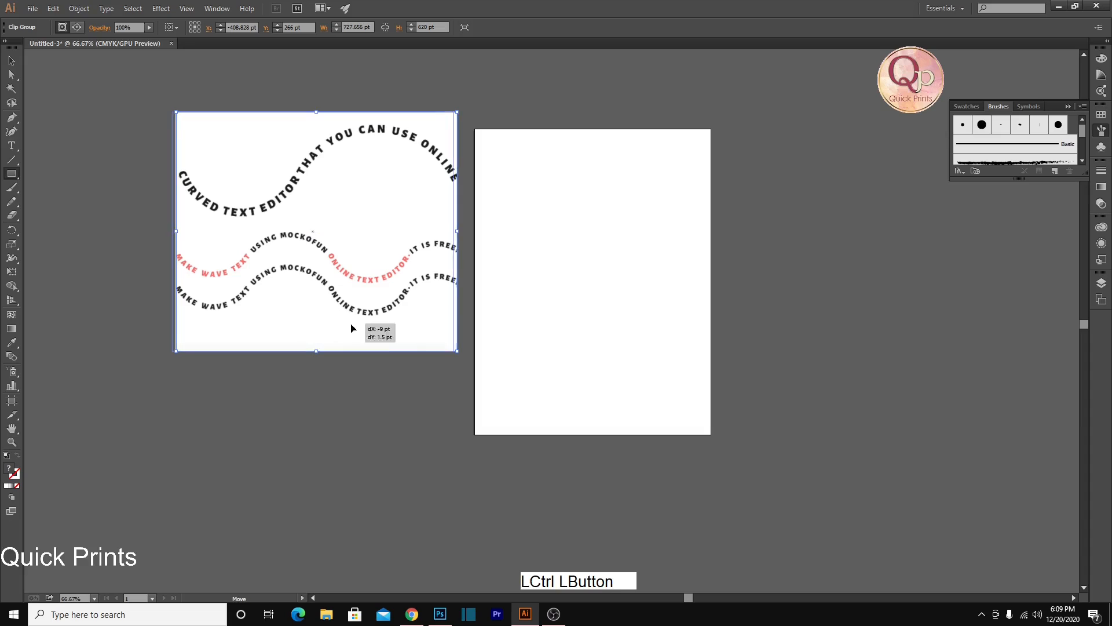
scroll(361, 414, "up", 3)
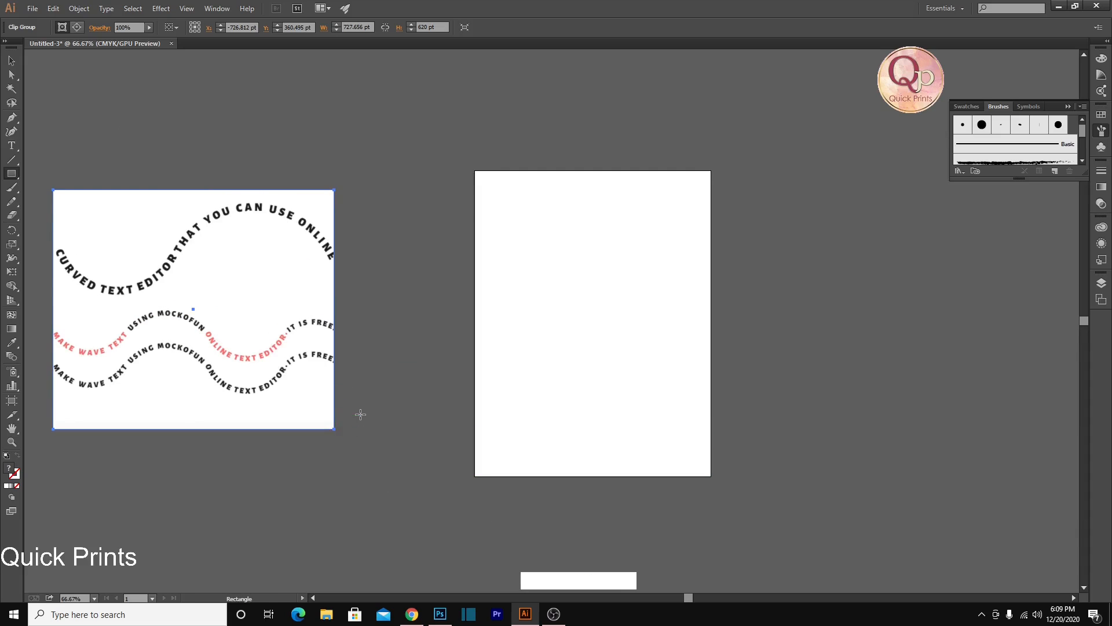
key("ctrl+space")
left_click(191, 277)
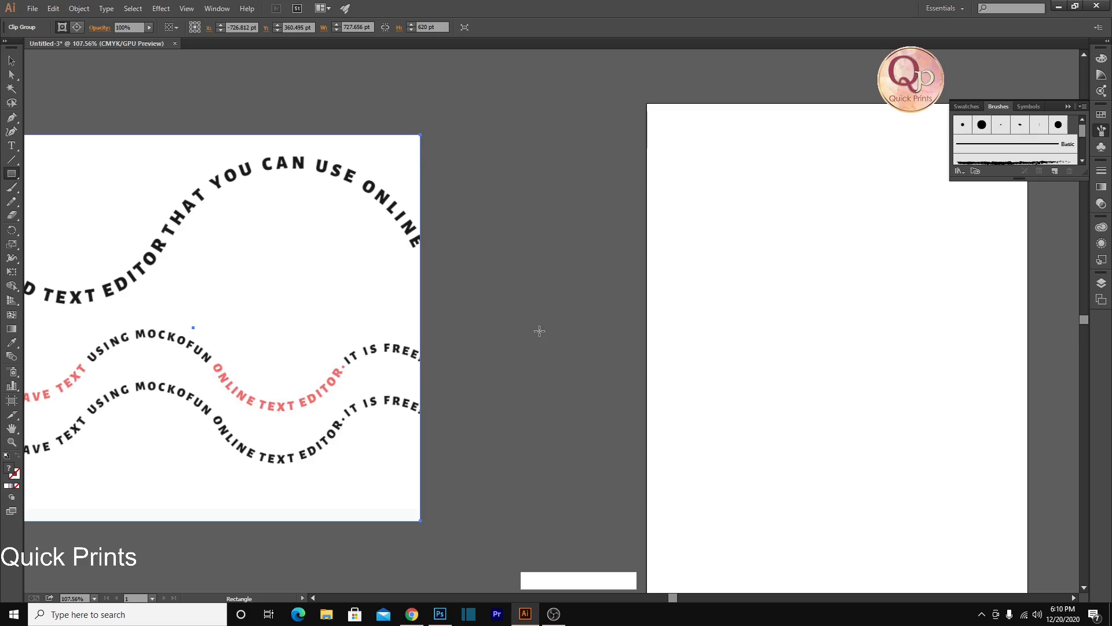
scroll(539, 330, "up", 1)
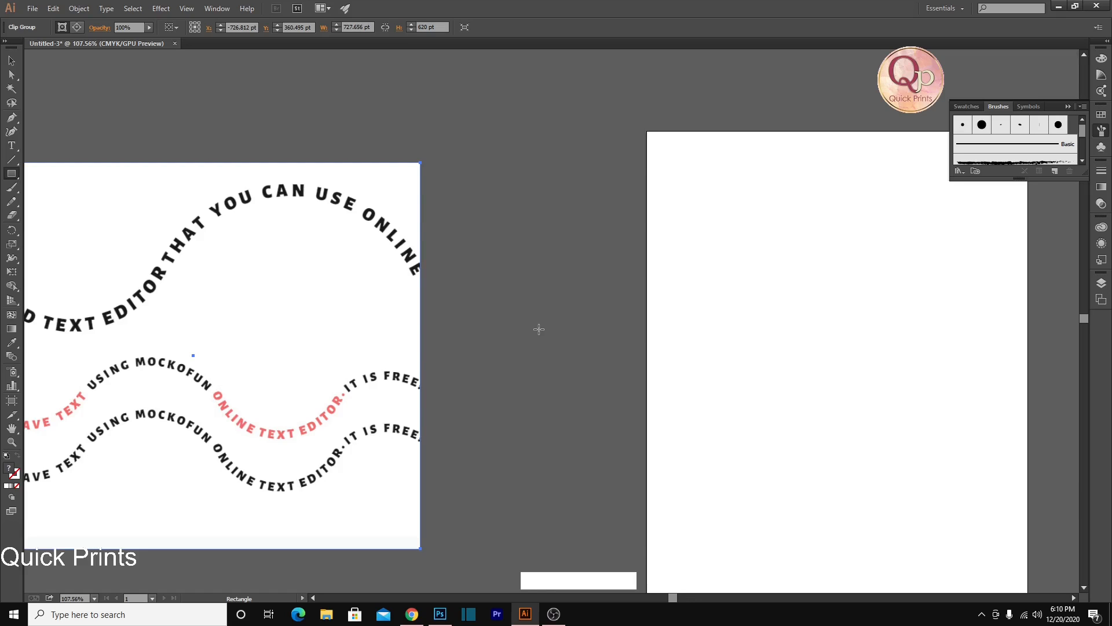
scroll(538, 329, "down", 2)
left_click_drag(541, 328, 427, 331)
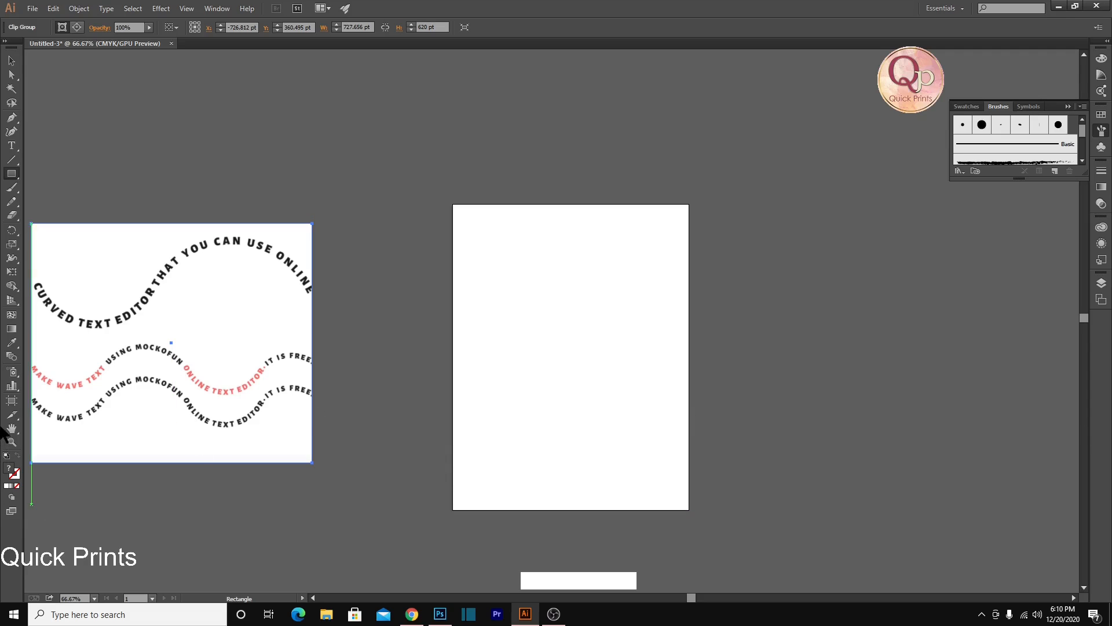
Activate the Artboard tool, show the rulers and switch the ruler units to inches
left_click(12, 400)
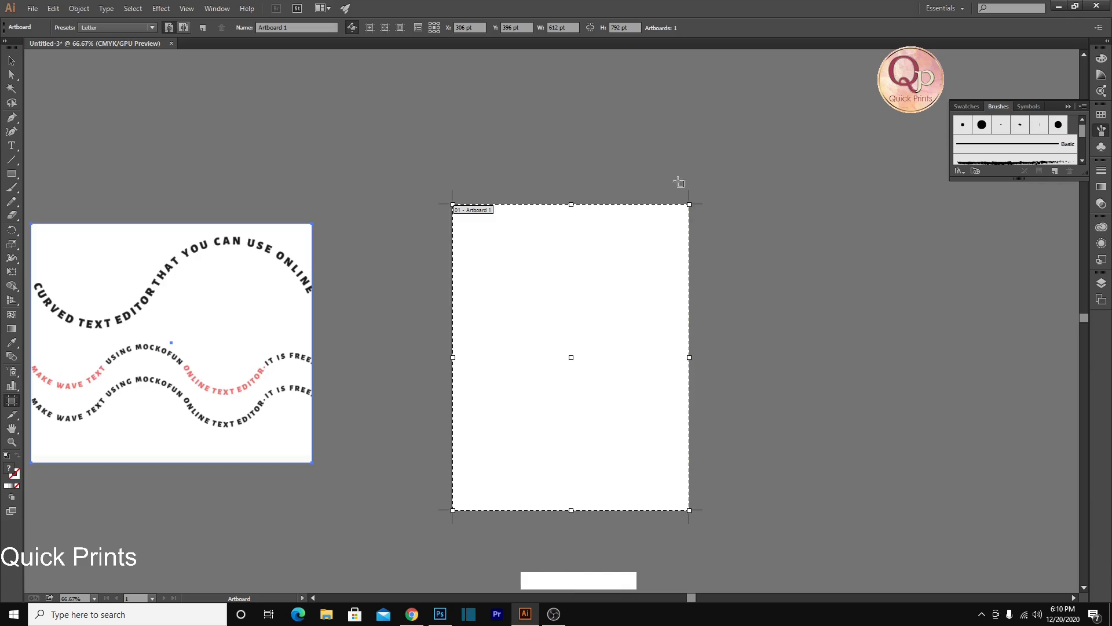
key("ctrl+r")
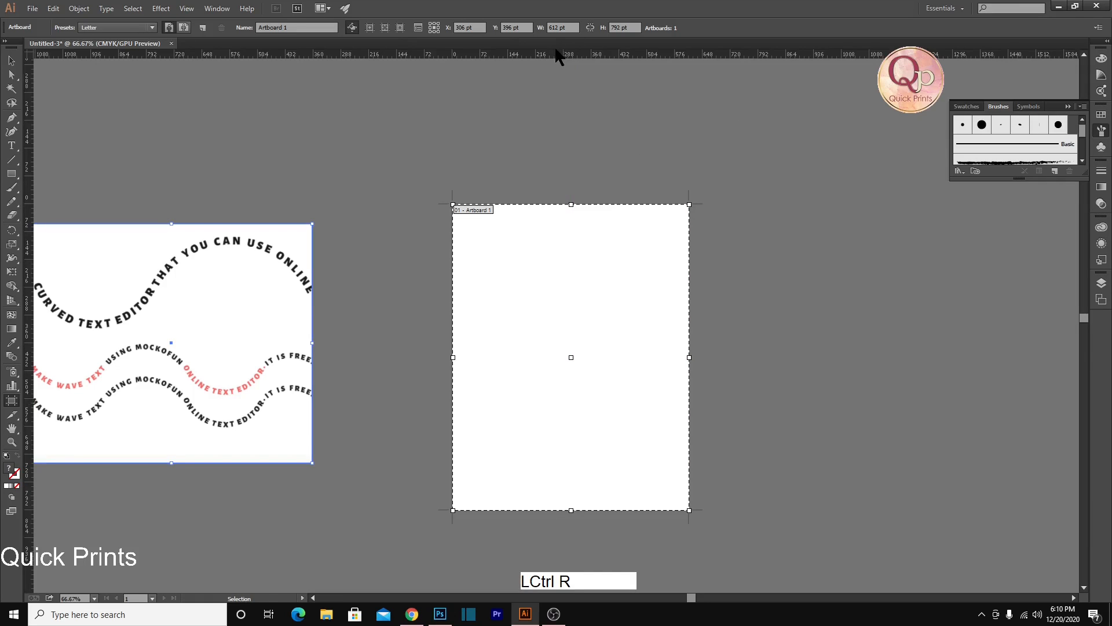
right_click(550, 55)
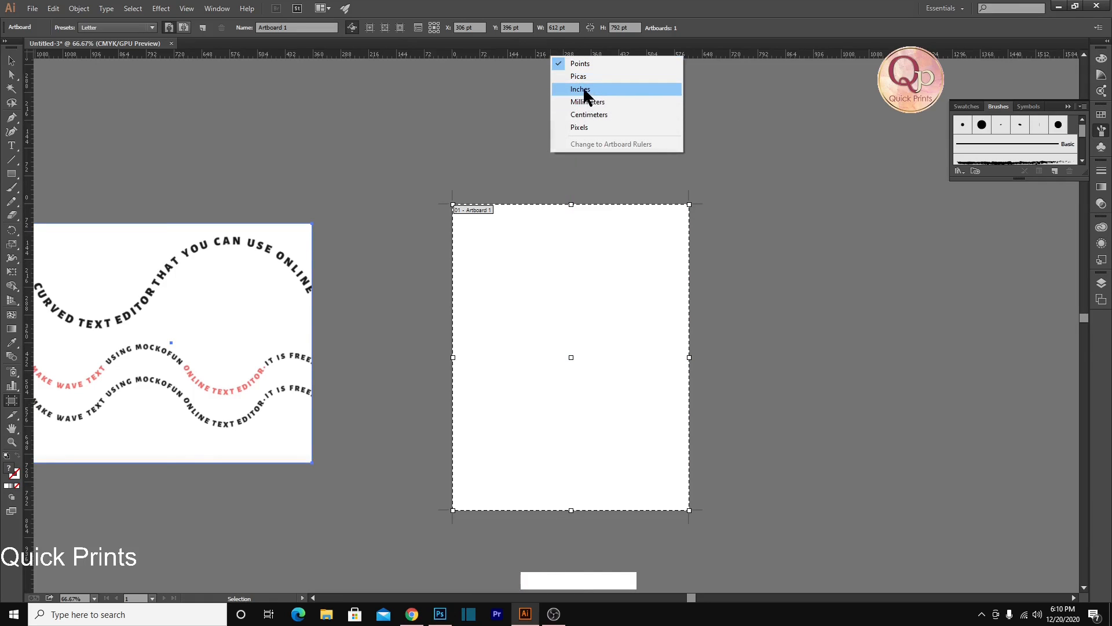
left_click(587, 89)
Resize the artboard to 25 in wide and 25 in high
left_click(575, 27)
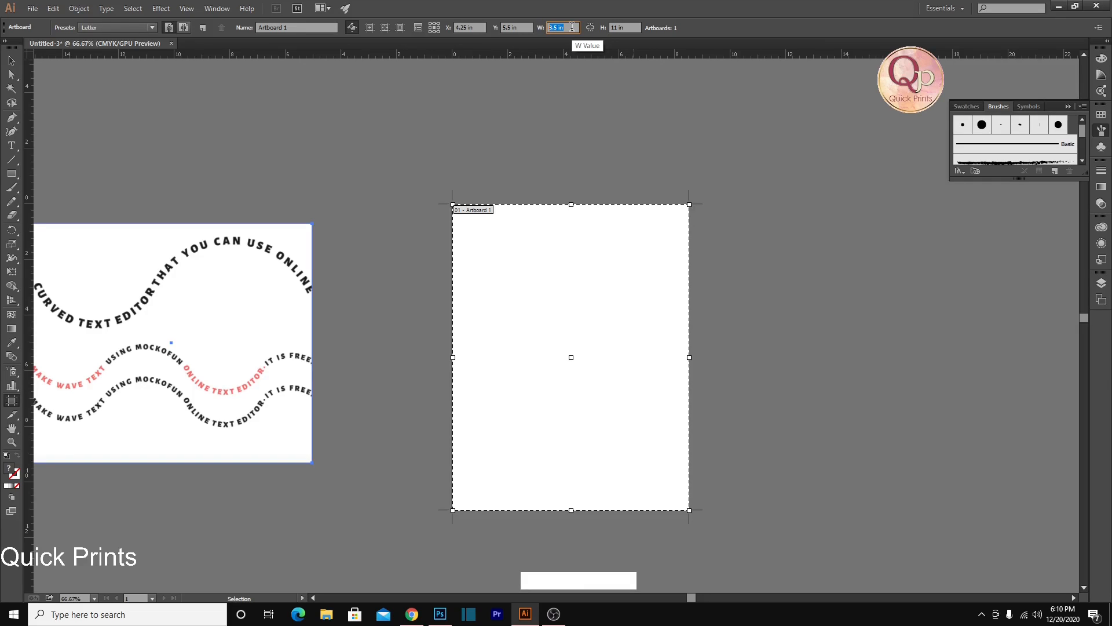
type("25")
key("Tab")
type("25")
key("Return")
Move the wavy-text reference image off the artboard into the empty area on its left
scroll(548, 121, "down", 4, "alt")
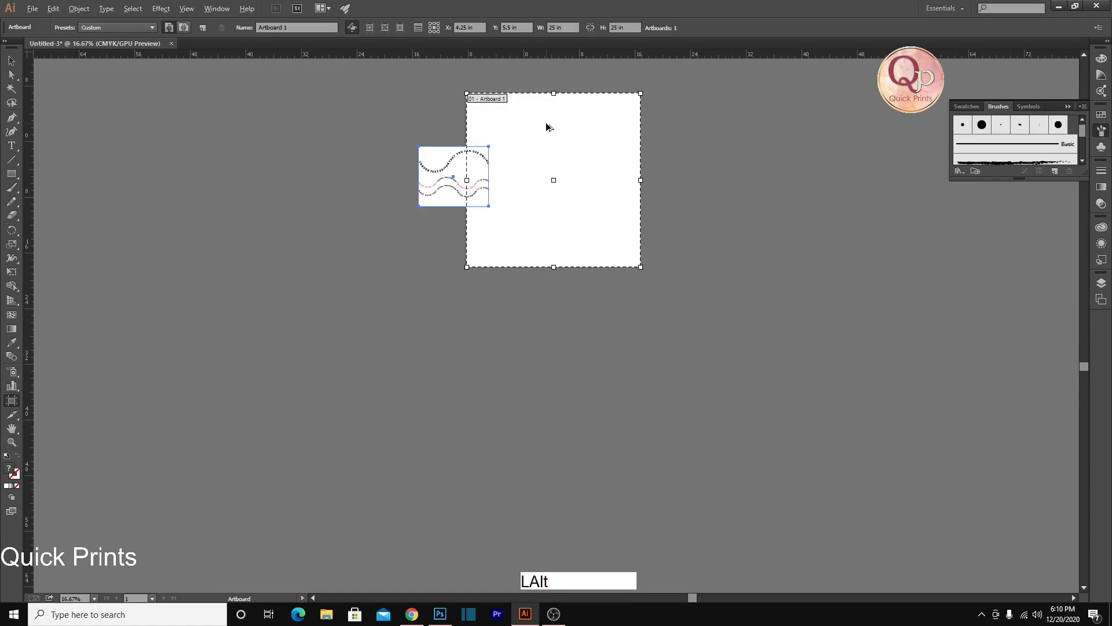
left_click_drag(482, 147, 385, 137, "ctrl")
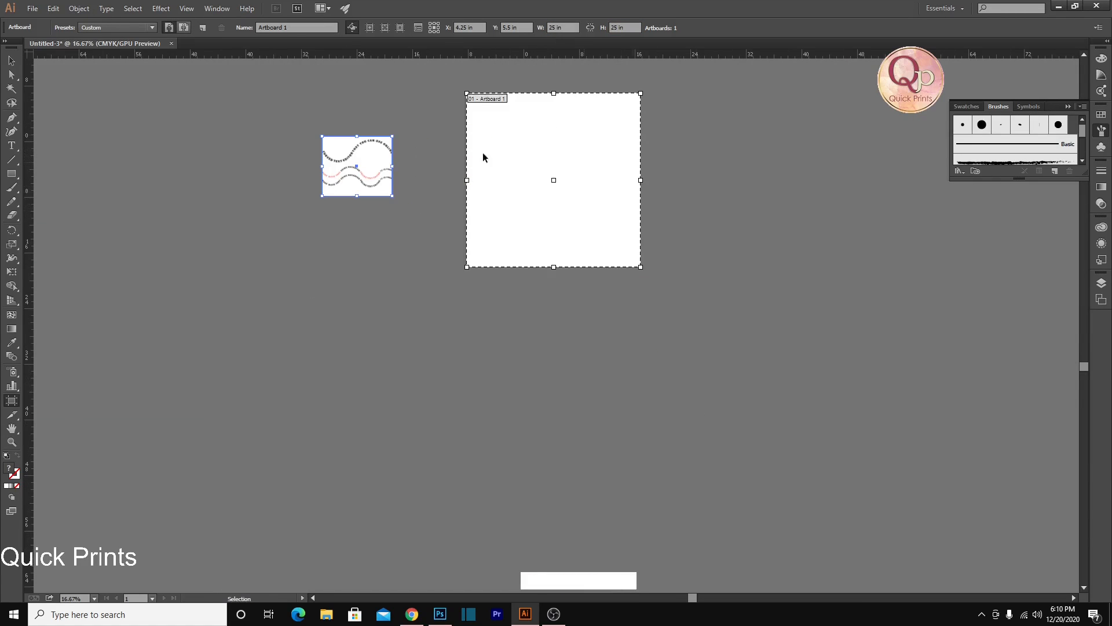
left_click(12, 61)
scroll(633, 241, "up", 1)
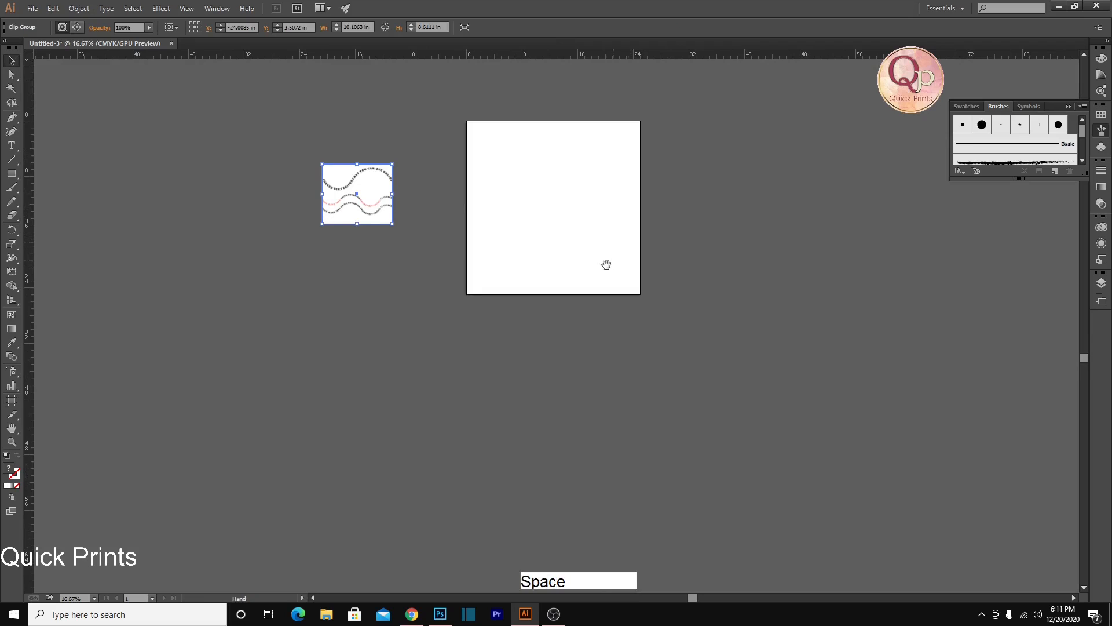
left_click_drag(495, 132, 529, 173)
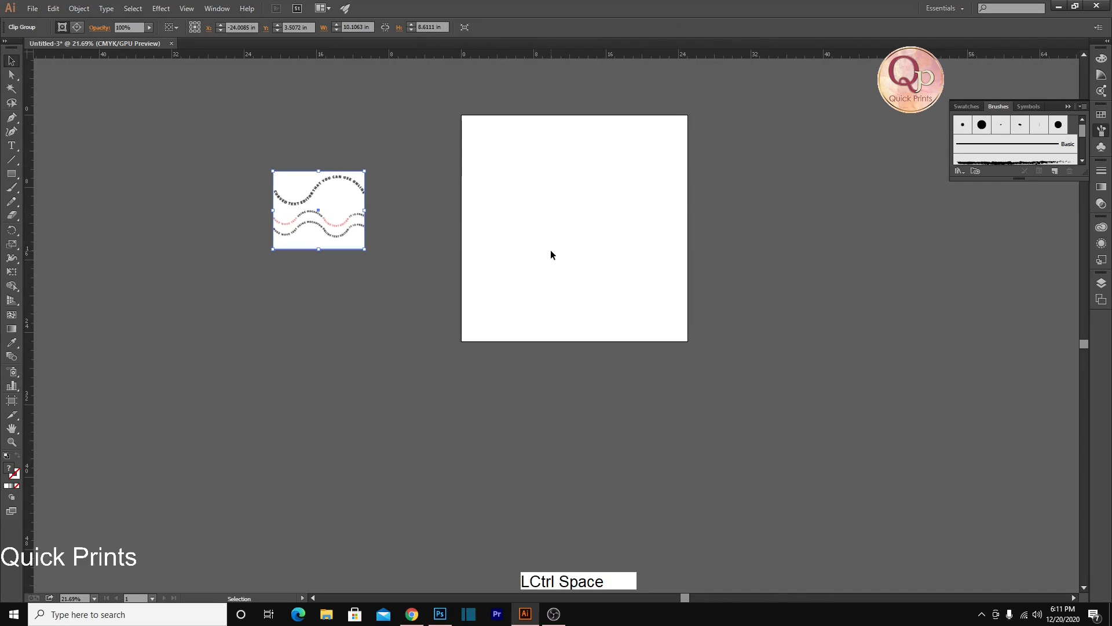
scroll(569, 283, "up", 1)
left_click_drag(551, 216, 618, 238)
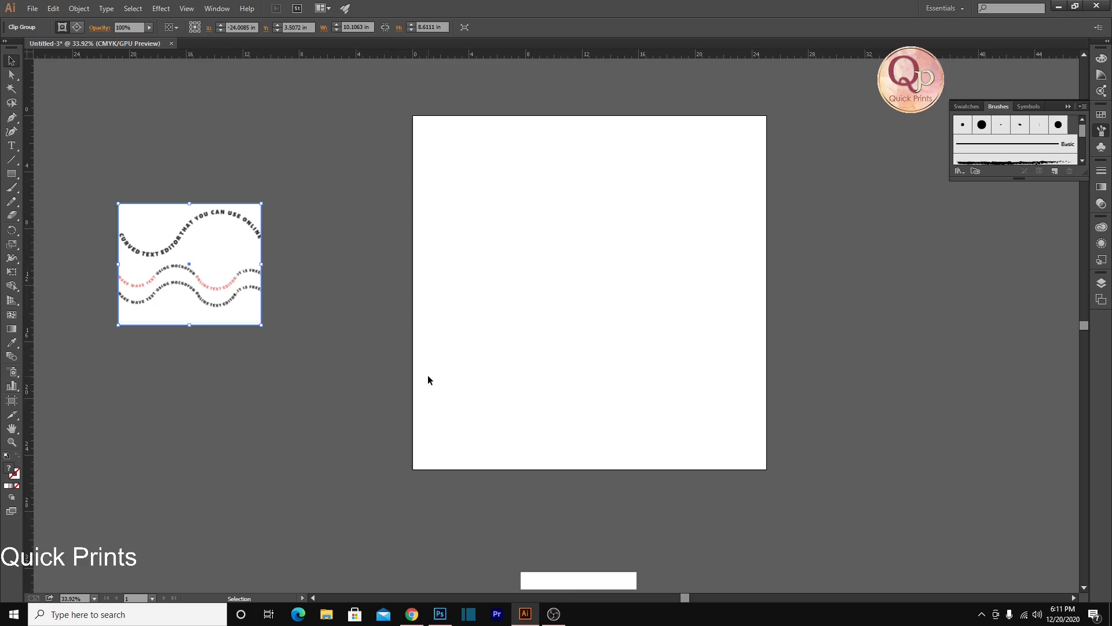
Start a point text object near the left edge of the artboard and set its font size to 60 pt
key("t")
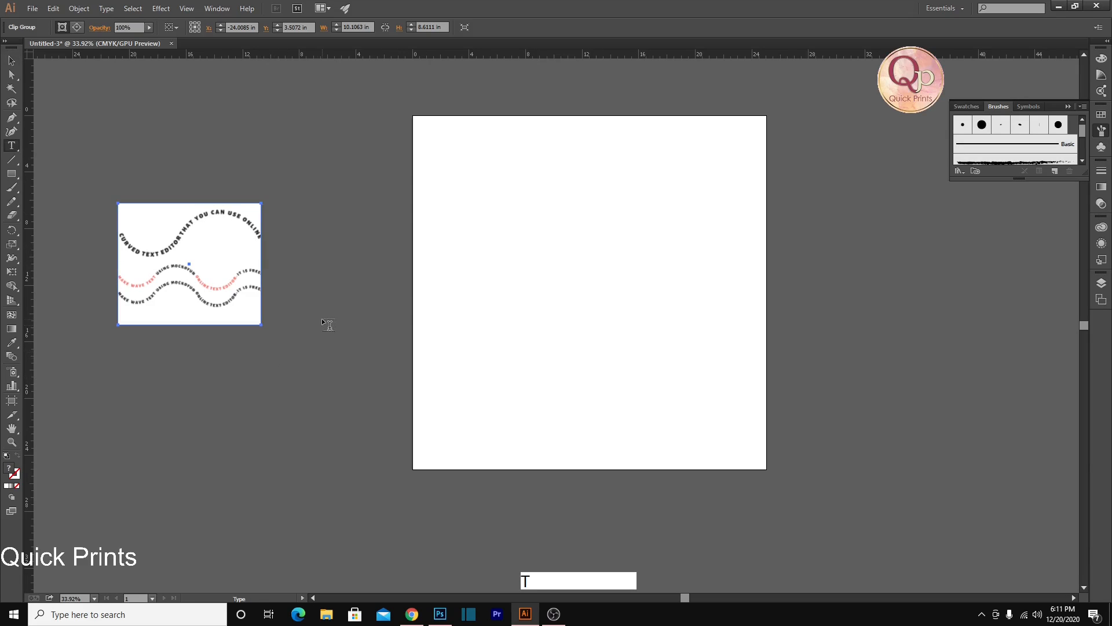
left_click(435, 299)
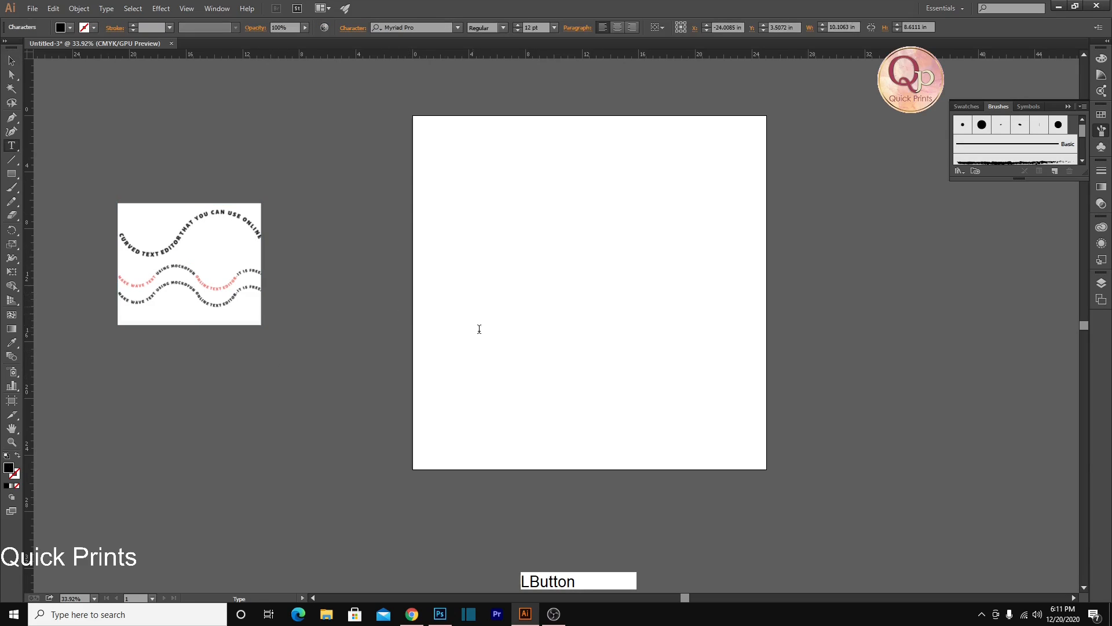
left_click(553, 28)
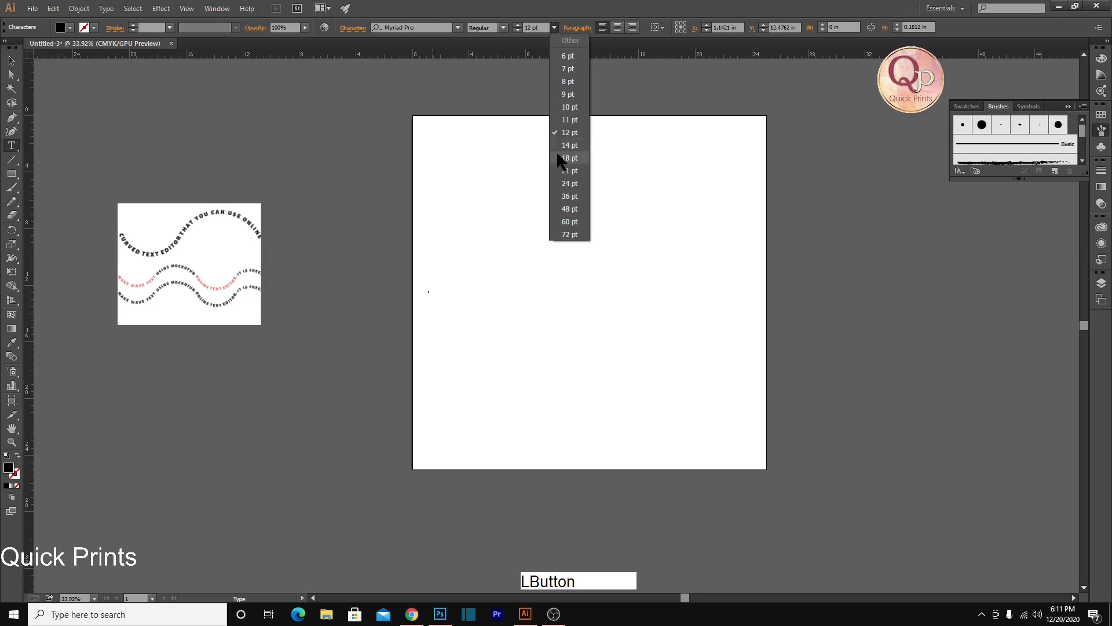
left_click(570, 196)
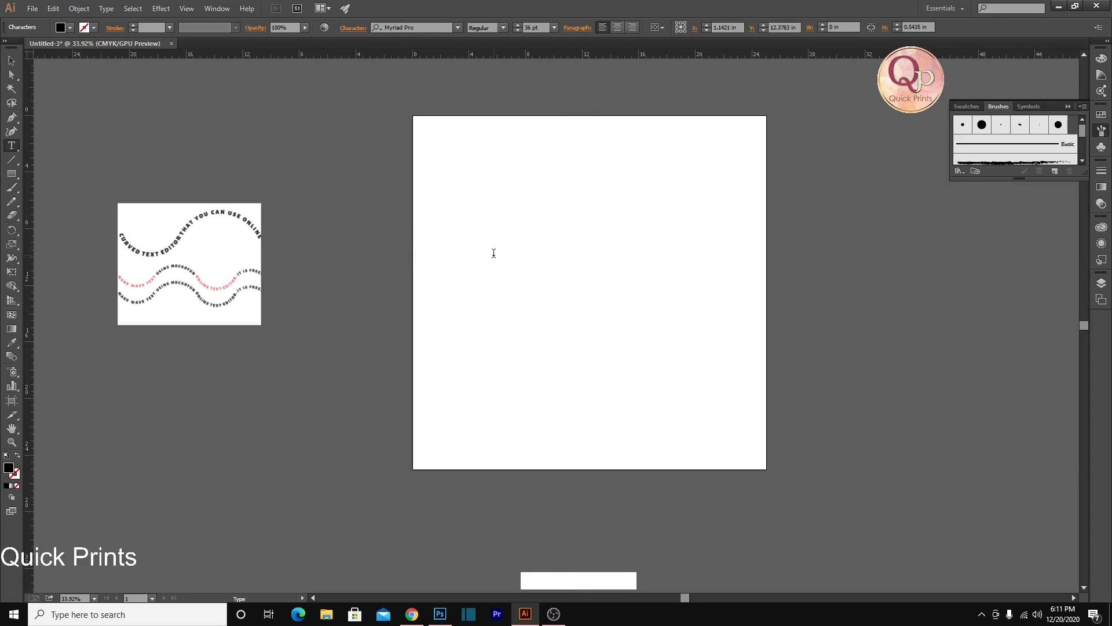
left_click(554, 28)
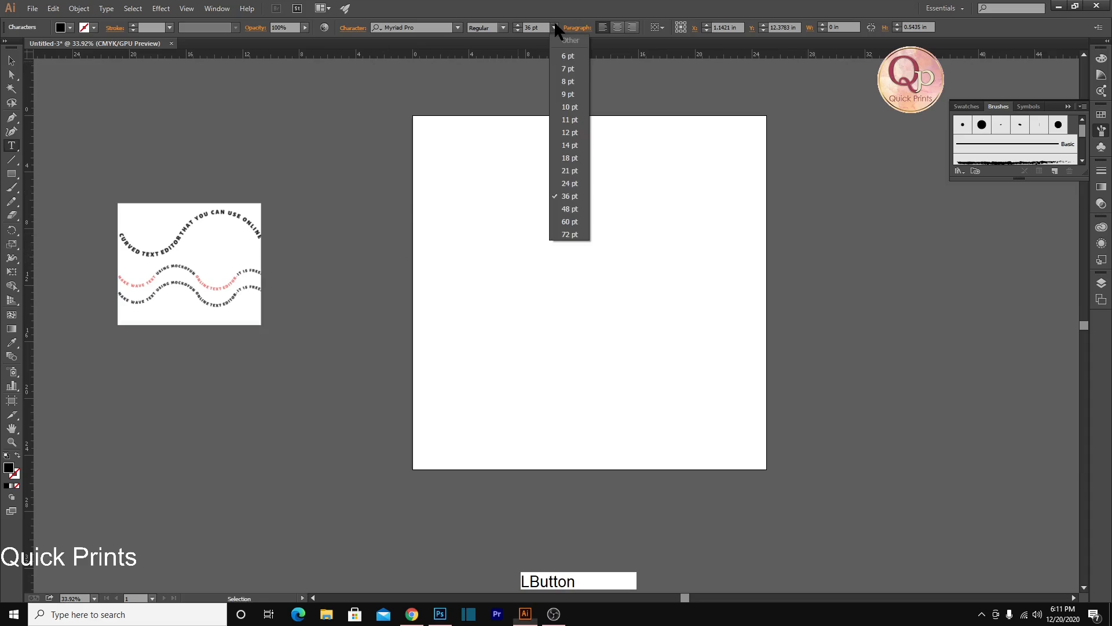
left_click(568, 222)
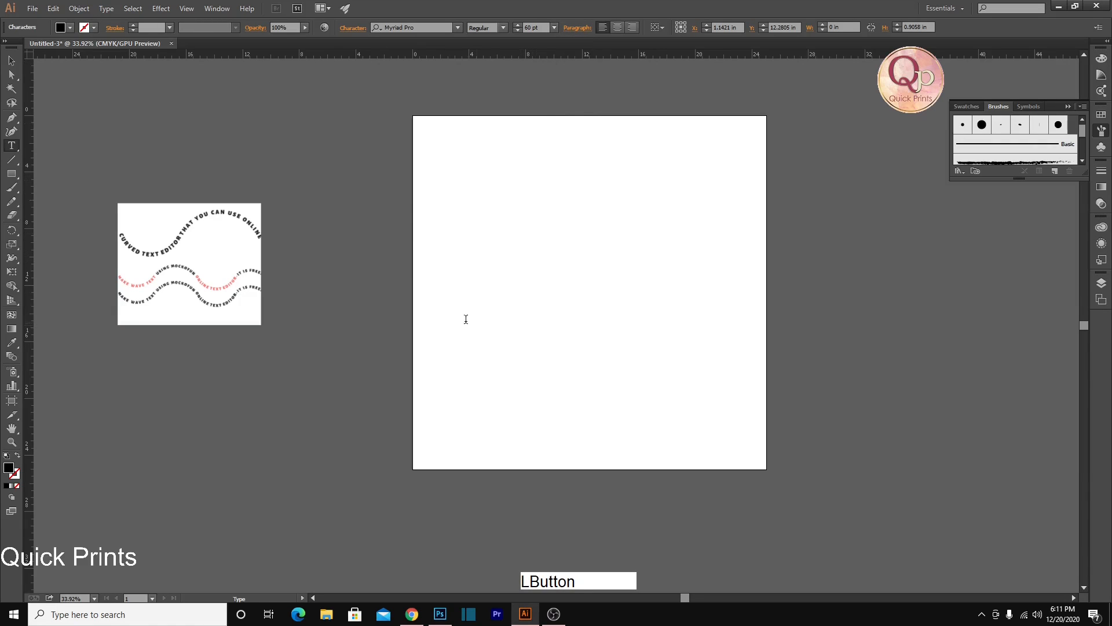
key("shift")
type("Tyoe")
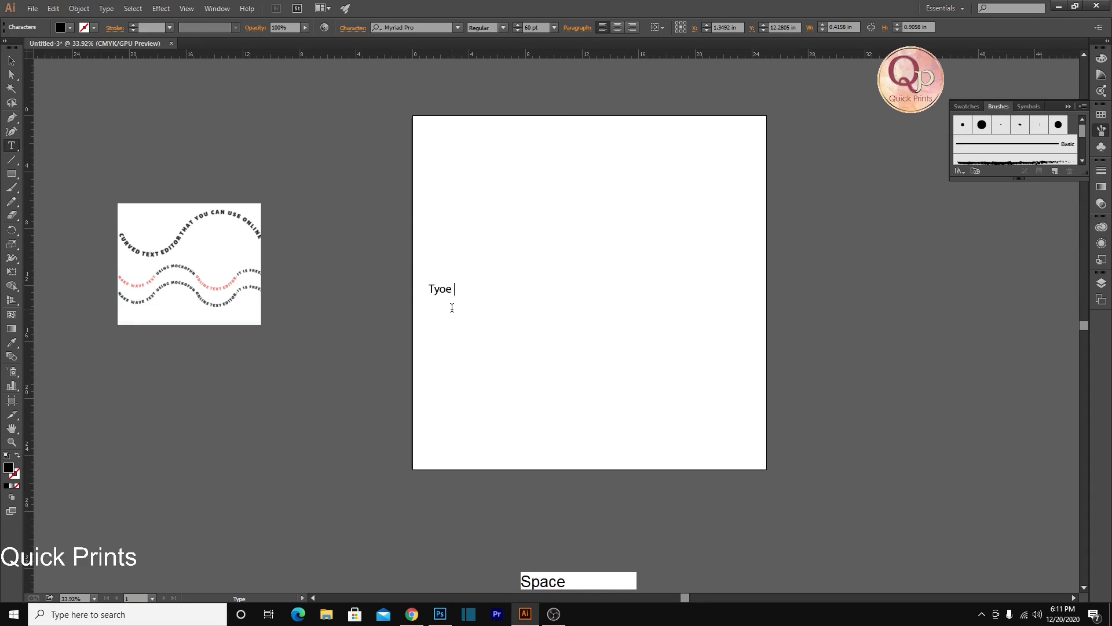
key("BackSpace")
key("BackSpace")
key("BackSpace")
type("pe")
type(" Yiu")
key("BackSpace")
key("BackSpace")
type("our TET")
key("BackSpace")
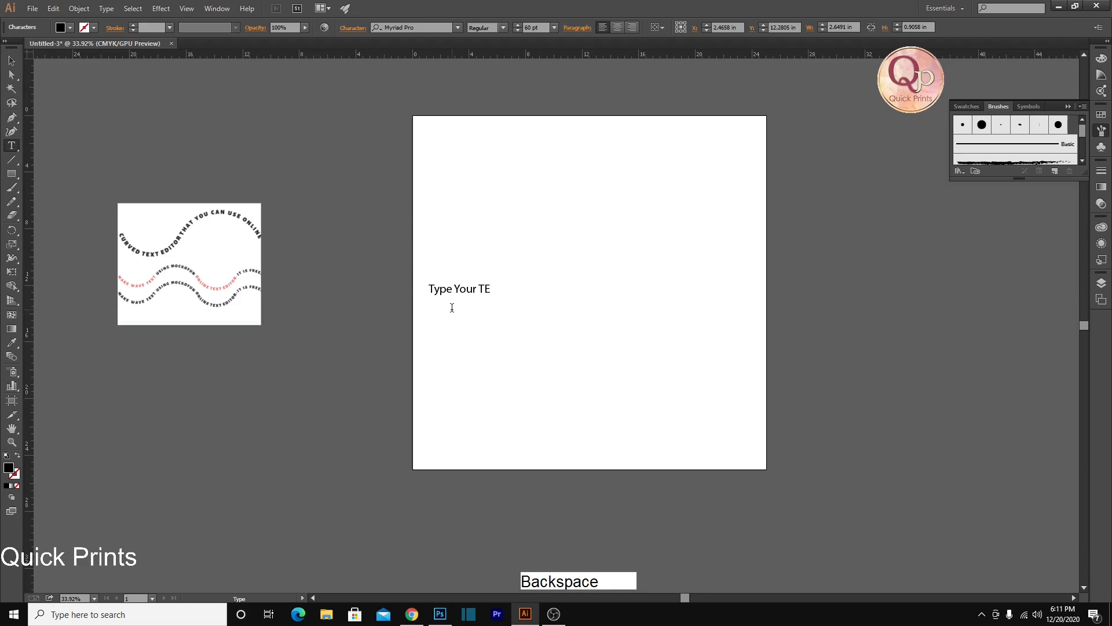
type("XT here")
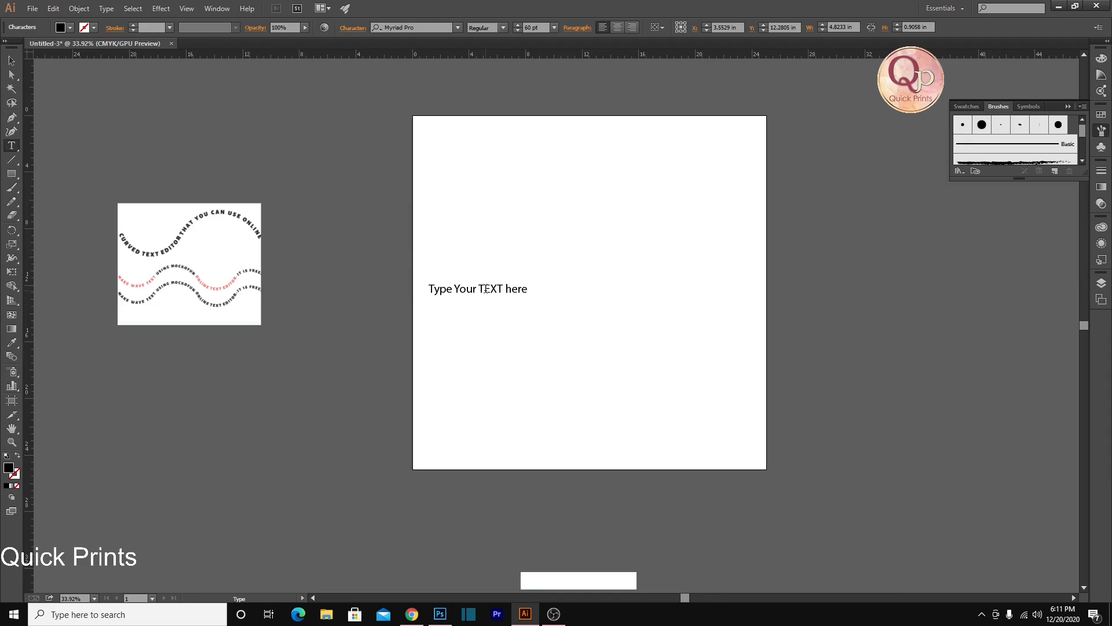
key("BackSpace")
key("BackSpace")
key("BackSpace")
key("BackSpace")
key("BackSpace")
key("BackSpace")
key("BackSpace")
key("BackSpace")
key("BackSpace")
key("BackSpace")
key("BackSpace")
key("BackSpace")
key("BackSpace")
key("BackSpace")
key("BackSpace")
key("BackSpace")
key("BackSpace")
key("BackSpace")
key("BackSpace")
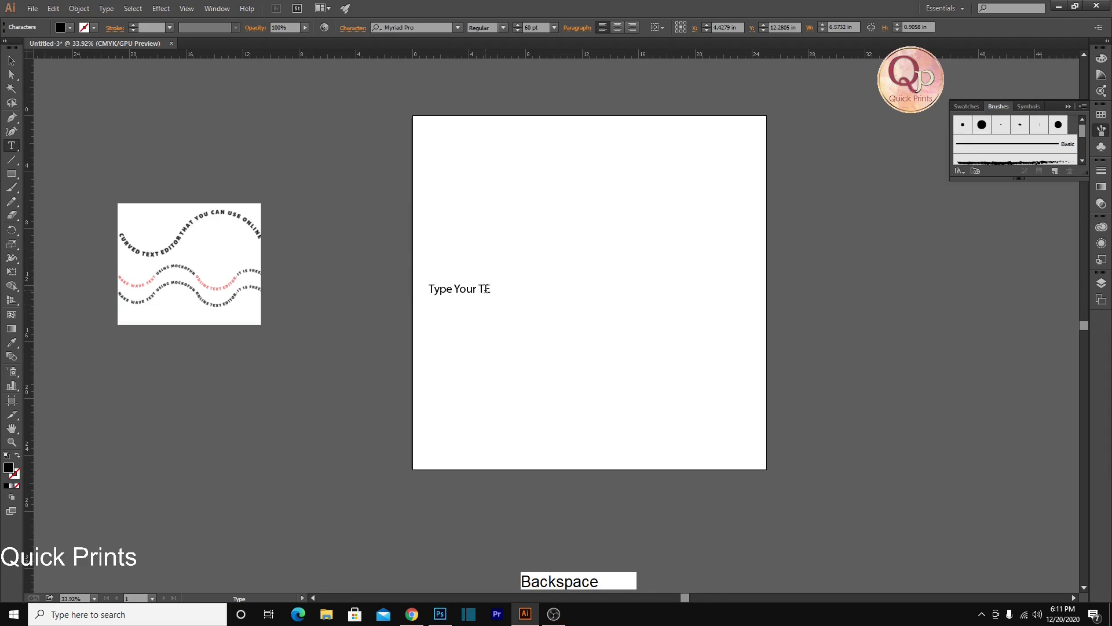
Enter "Merry Christmas" as the content of the text object
type("Merru")
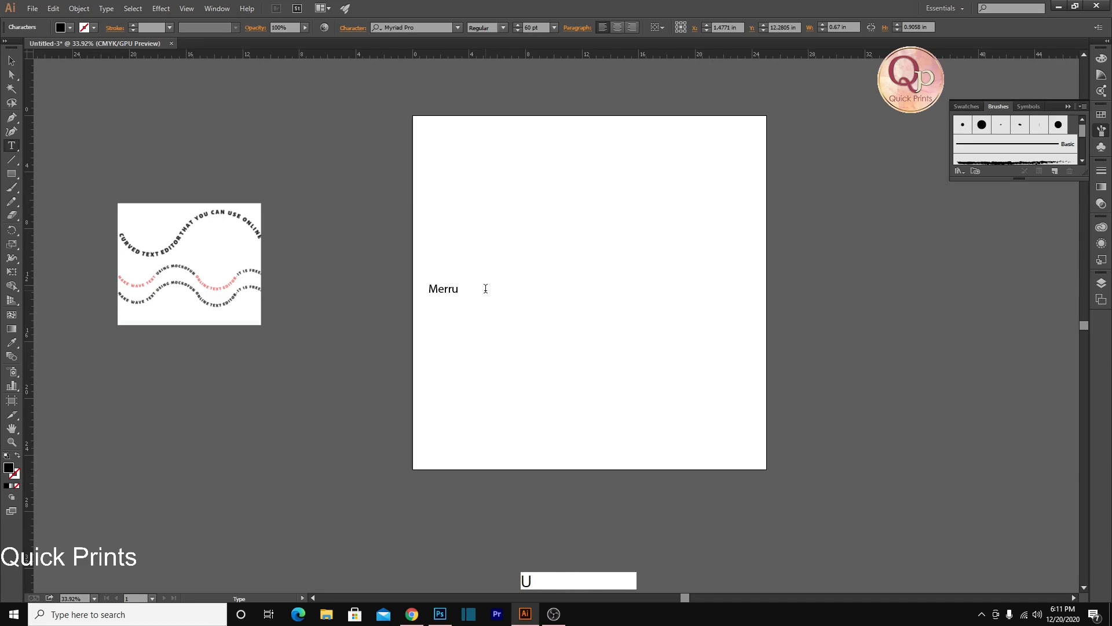
key("BackSpace")
type("y Christmas")
Change the font of the whole "Merry Christmas" text to the script typeface Bridgeth
left_click_drag(515, 290, 305, 312)
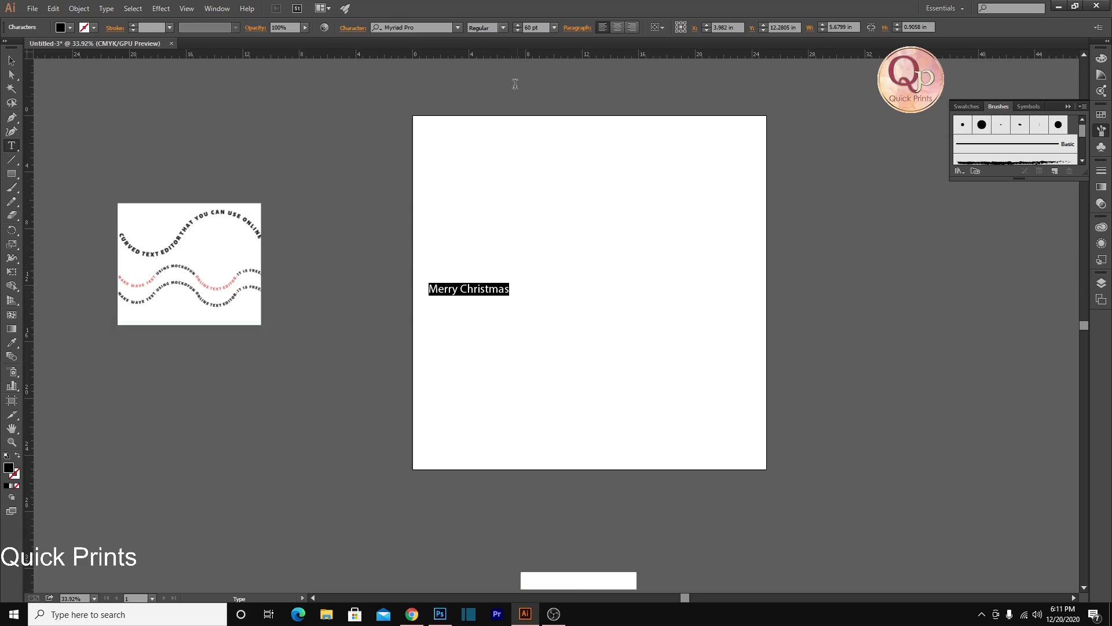
left_click(441, 27)
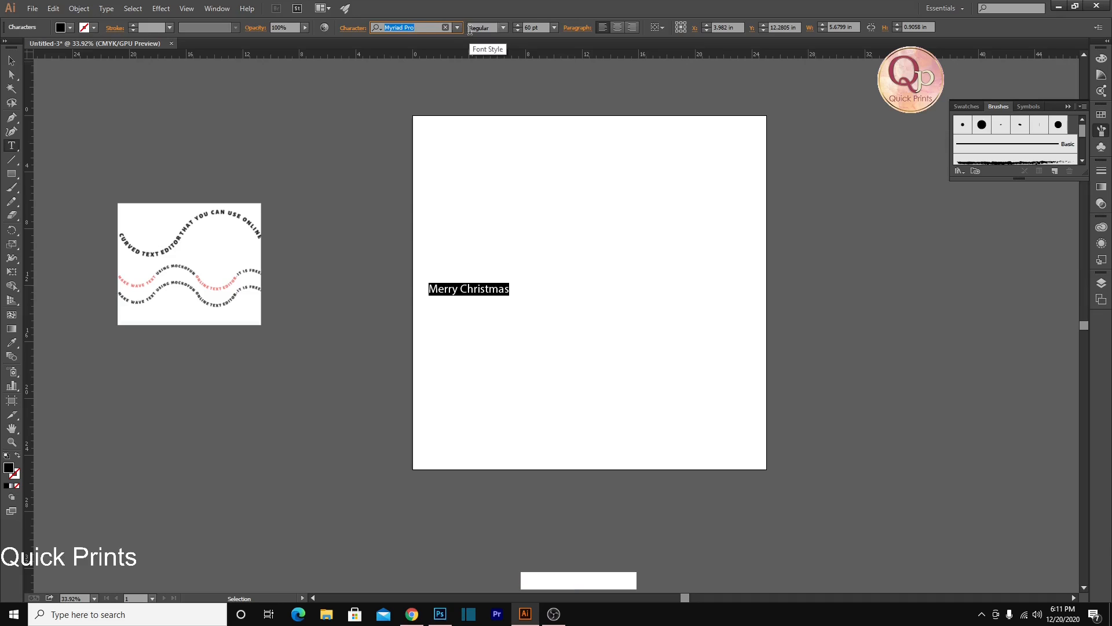
left_click(457, 27)
scroll(450, 153, "up", 8)
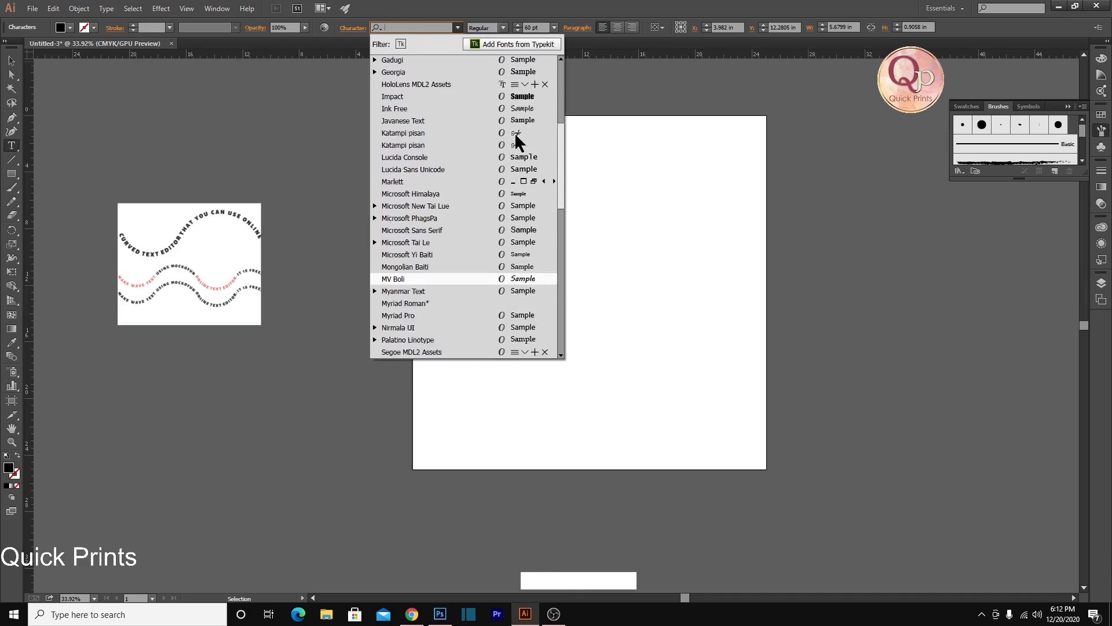
left_click(413, 86)
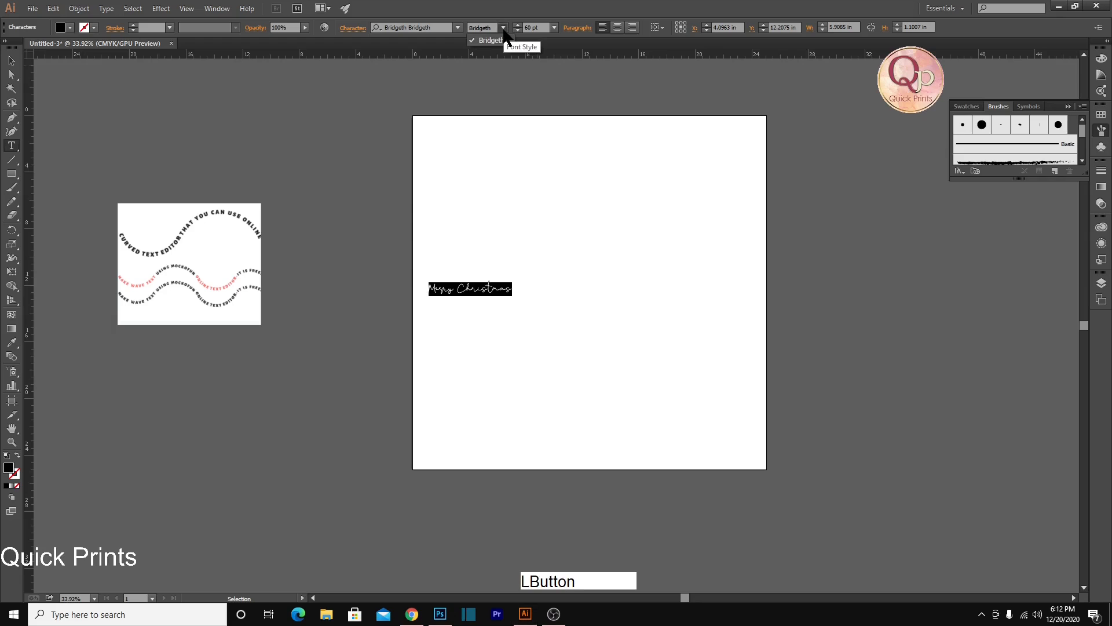
left_click(510, 310, "ctrl")
Move the "Merry Christmas" text up to the upper-left area of the artboard
left_click_drag(436, 273, 437, 142)
scroll(504, 192, "up", 1)
scroll(505, 191, "up", 2)
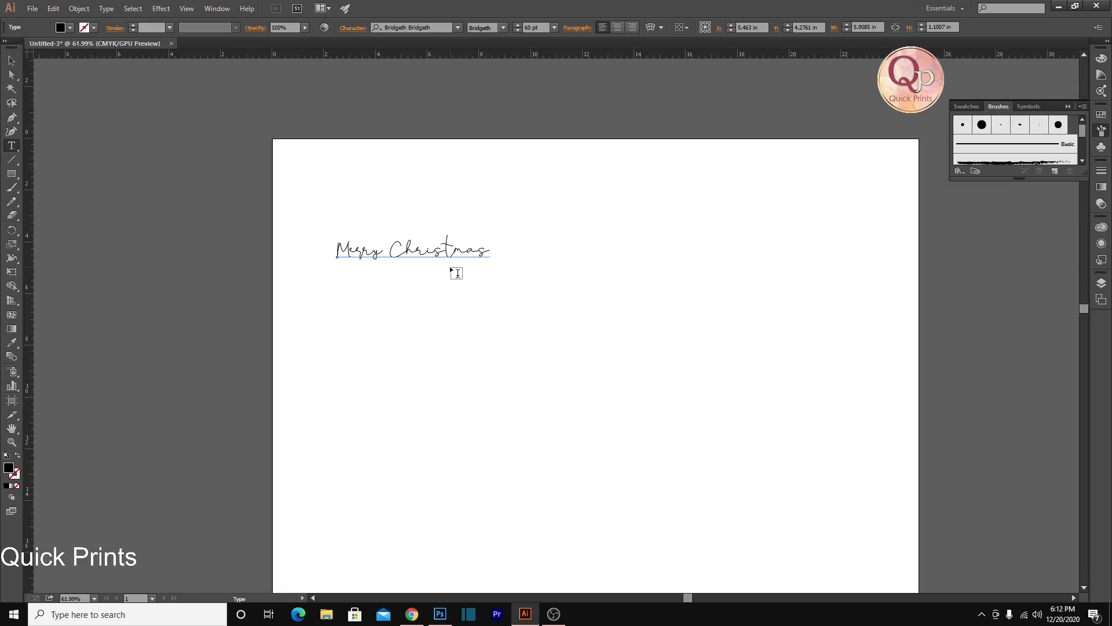
scroll(451, 270, "down", 3)
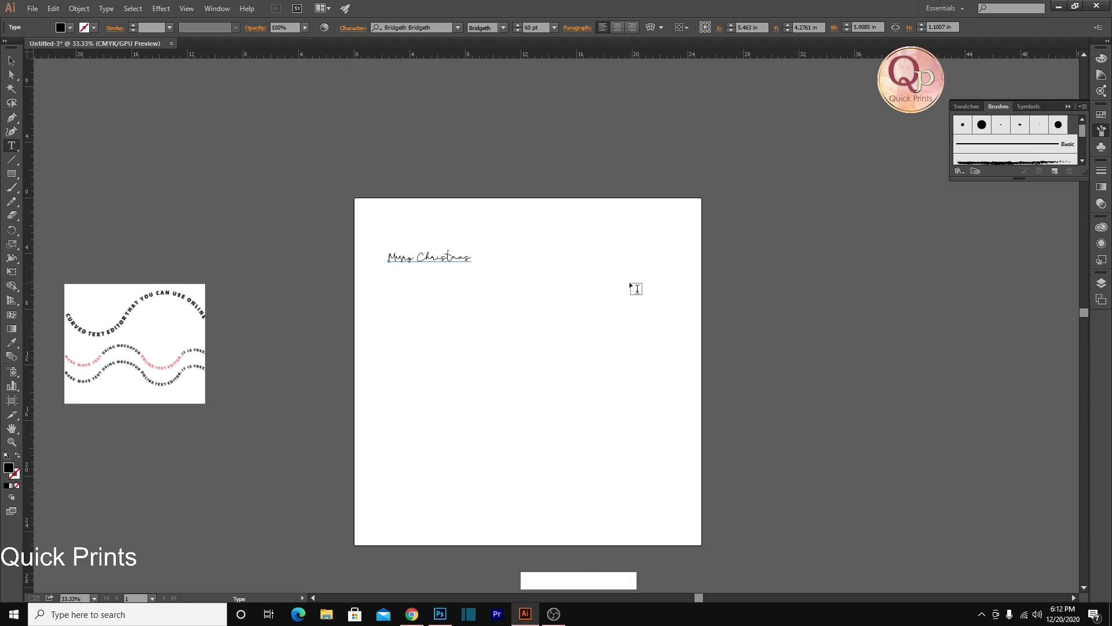
Paint three long curved paths with the Paintbrush: two waves running across the artboard and one descending from its upper middle to its lower-right corner
key("b")
mouse_move(294, 316)
left_mouse_down()
mouse_move(365, 349)
mouse_move(456, 325)
mouse_move(537, 279)
mouse_move(660, 250)
mouse_move(797, 269)
left_mouse_up()
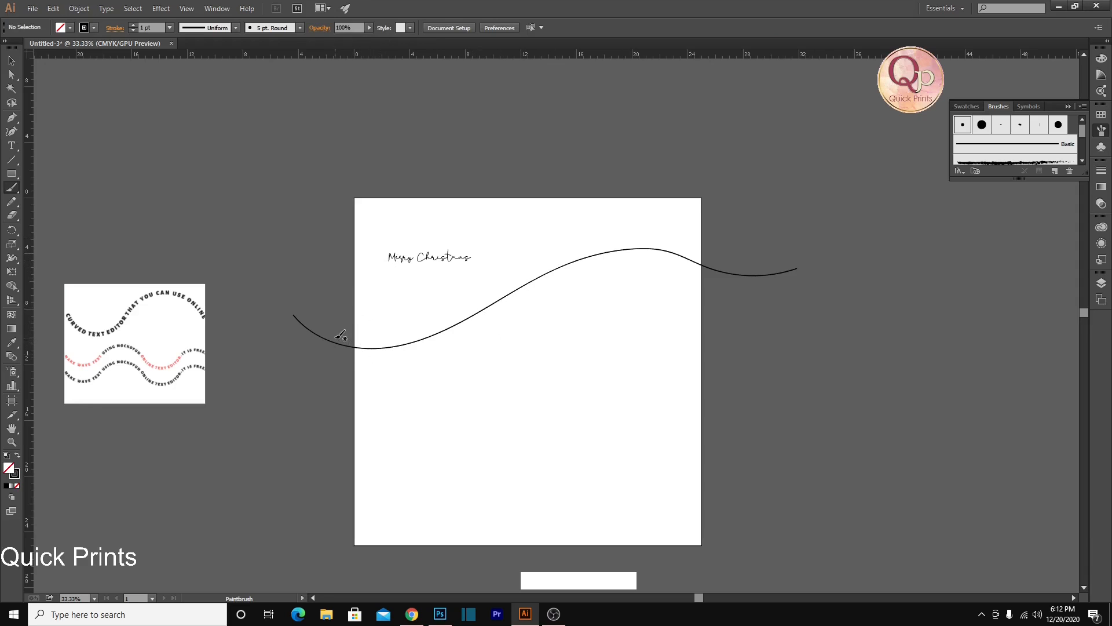
mouse_move(479, 213)
left_mouse_down()
mouse_move(656, 346)
mouse_move(700, 510)
mouse_move(698, 555)
left_mouse_up()
mouse_move(358, 437)
left_mouse_down()
mouse_move(448, 427)
mouse_move(567, 345)
mouse_move(711, 358)
mouse_move(750, 398)
left_mouse_up()
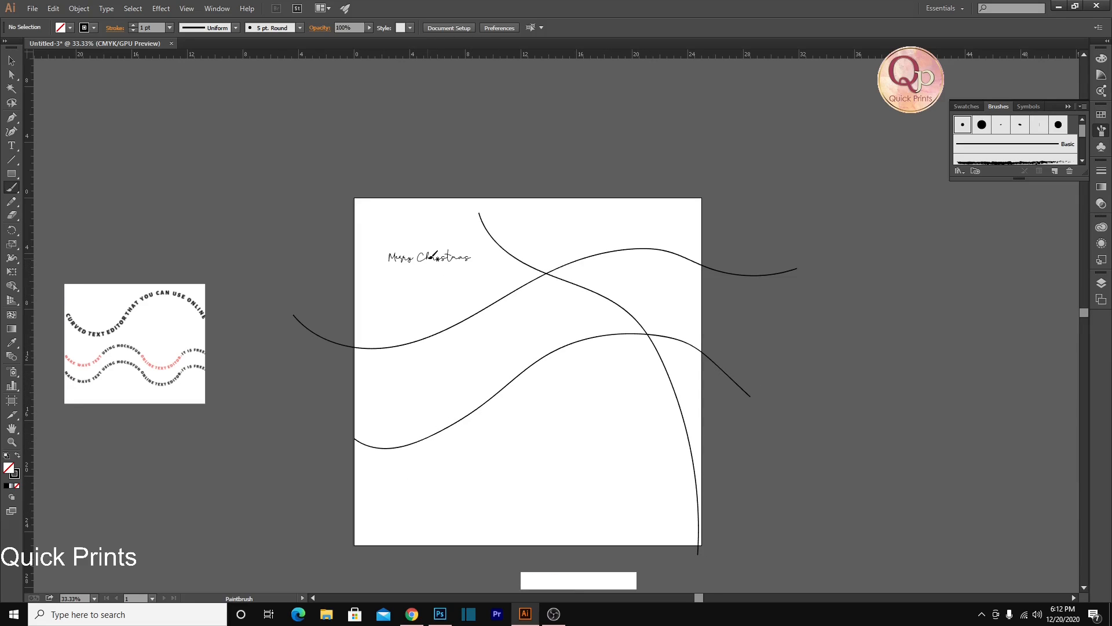
Convert the "Merry Christmas" text to outlines
left_click(11, 60)
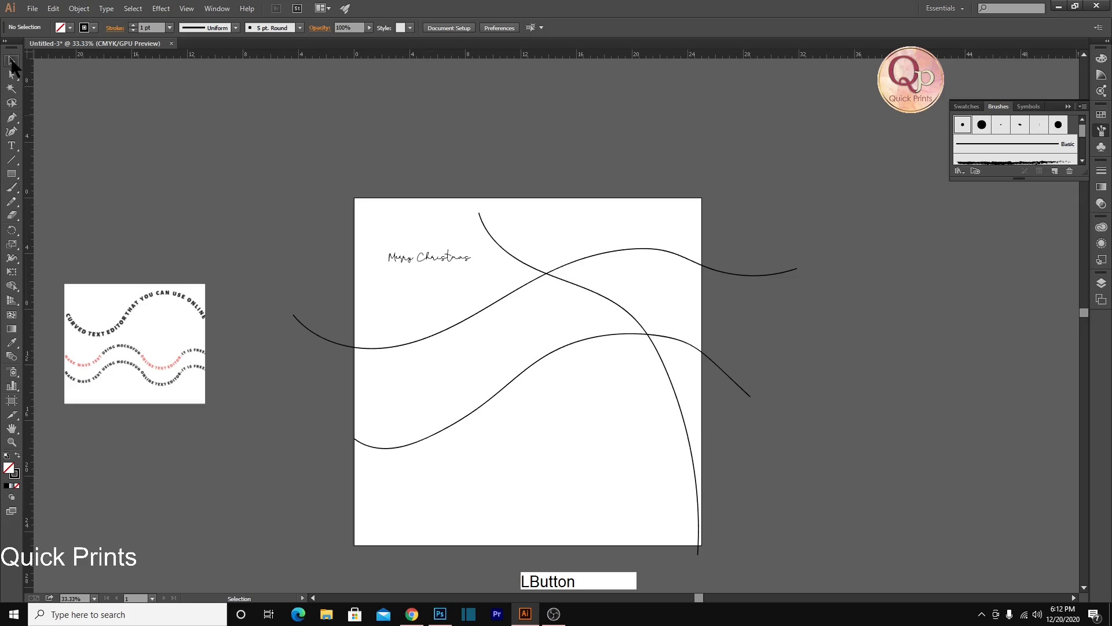
left_click(410, 262)
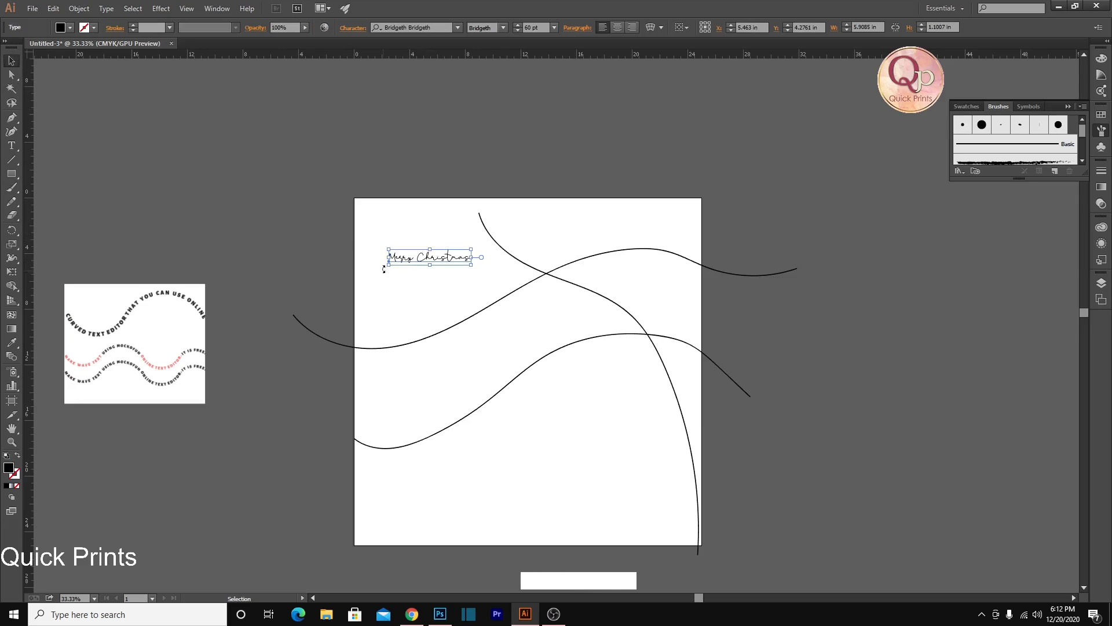
right_click(405, 260)
left_click(448, 340)
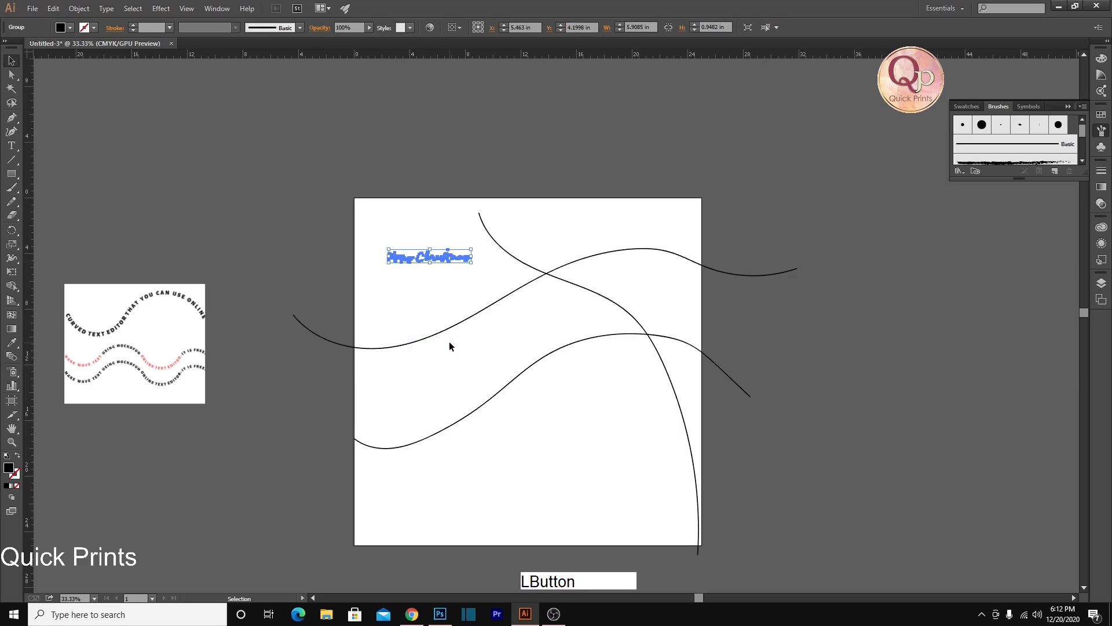
Fill the outlined "Merry Christmas" lettering with a dark red swatch
key("ctrl+space")
left_click_drag(377, 241, 656, 292)
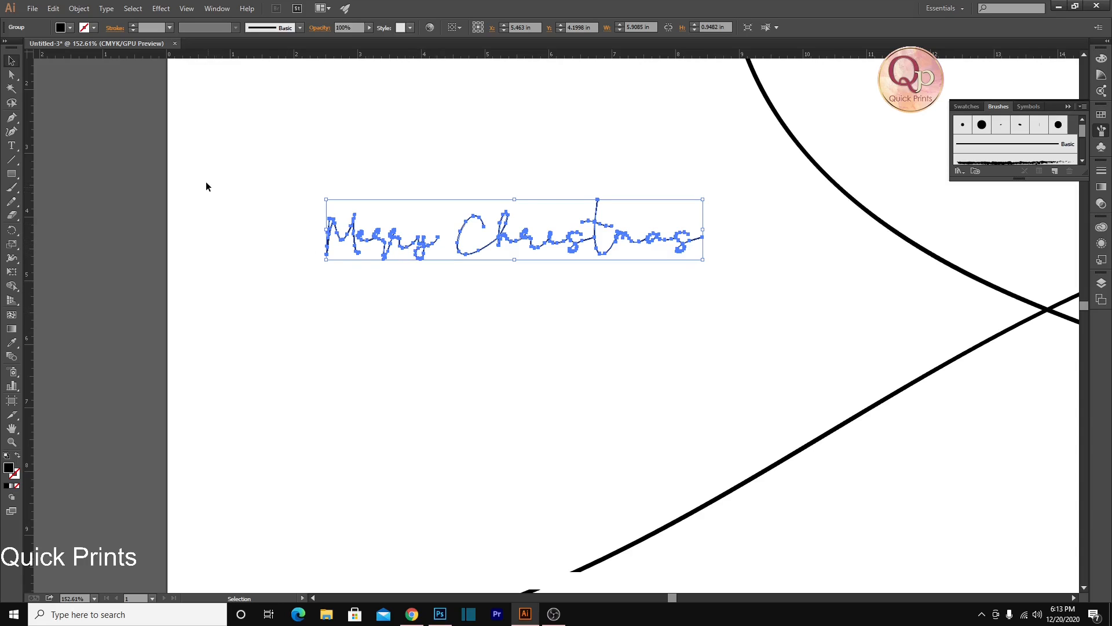
left_click(70, 27)
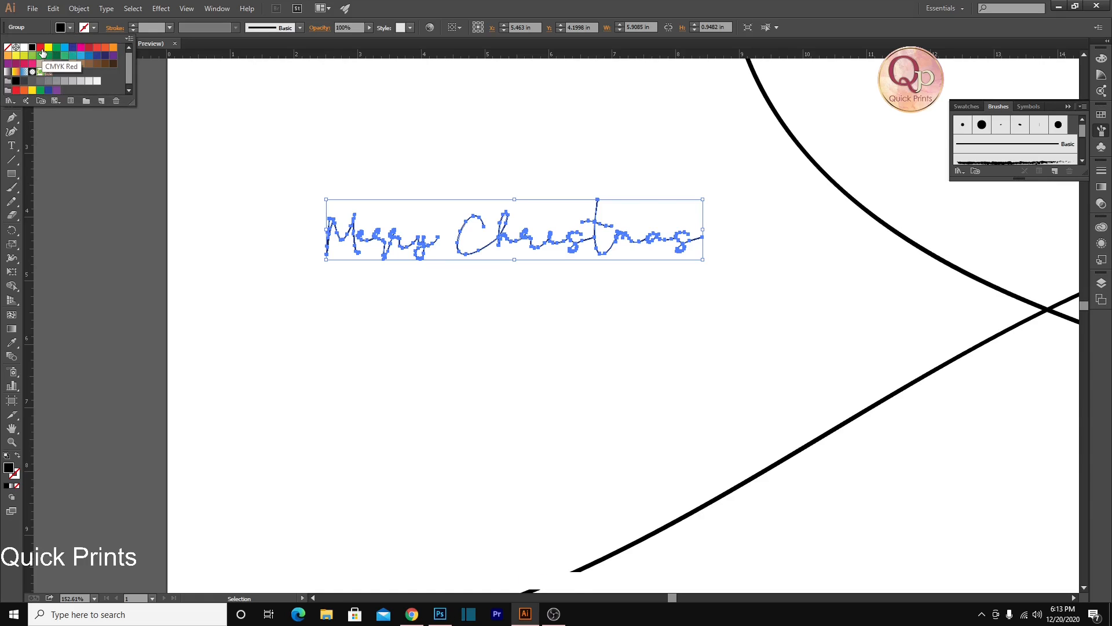
left_click(88, 47)
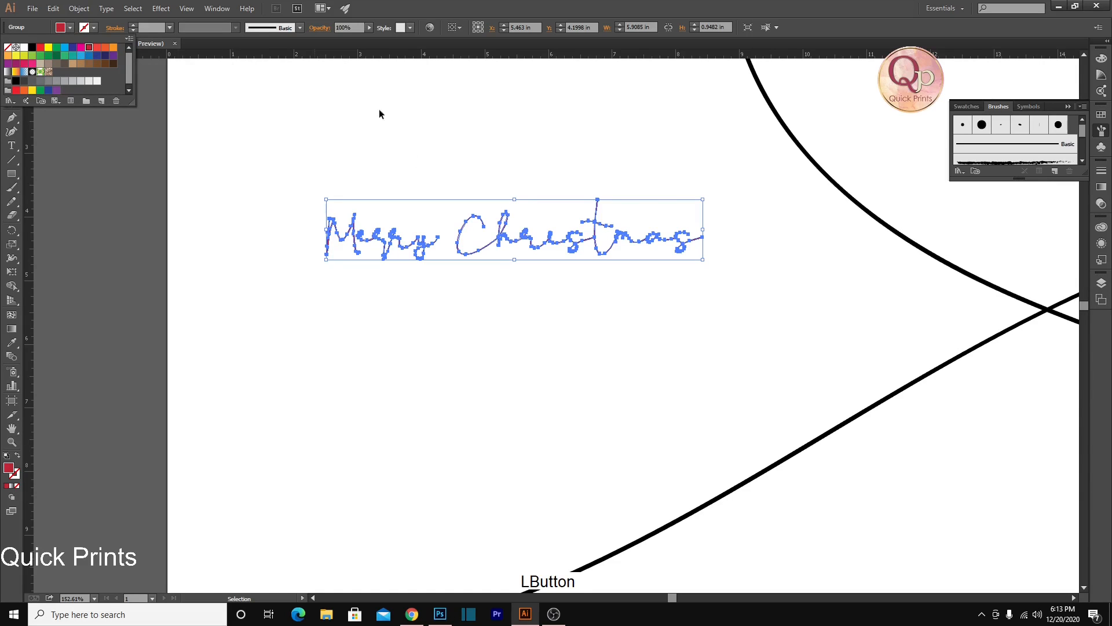
left_click(400, 323)
left_click(426, 328)
Give the "Merry Christmas" lettering a stroke in the same dark red as its fill
left_click_drag(290, 192, 799, 313)
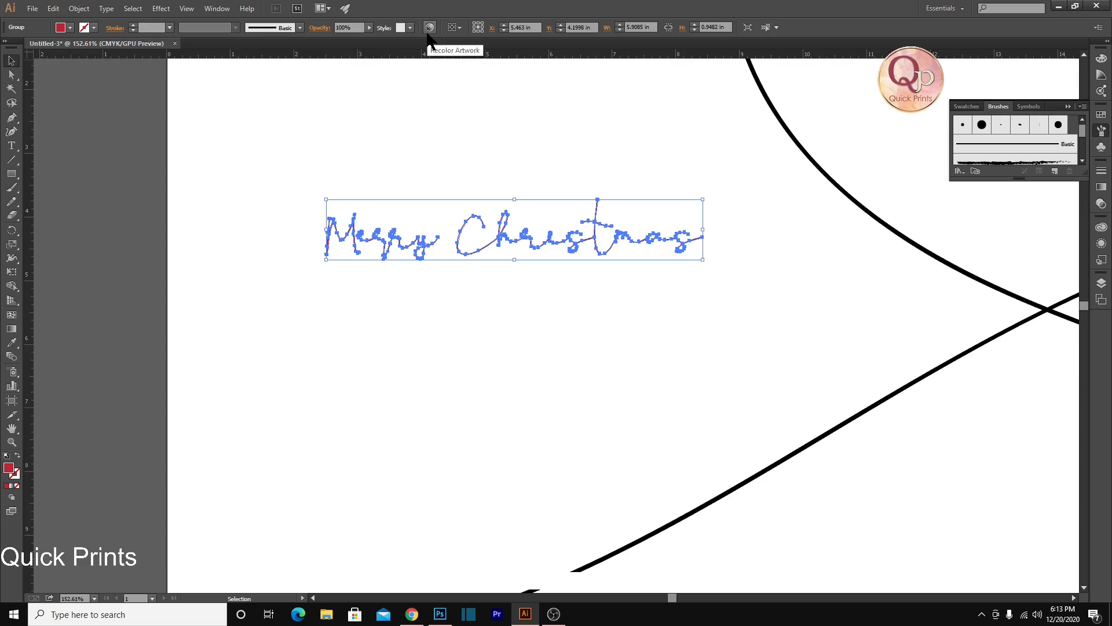
left_click(93, 27)
left_click(89, 51)
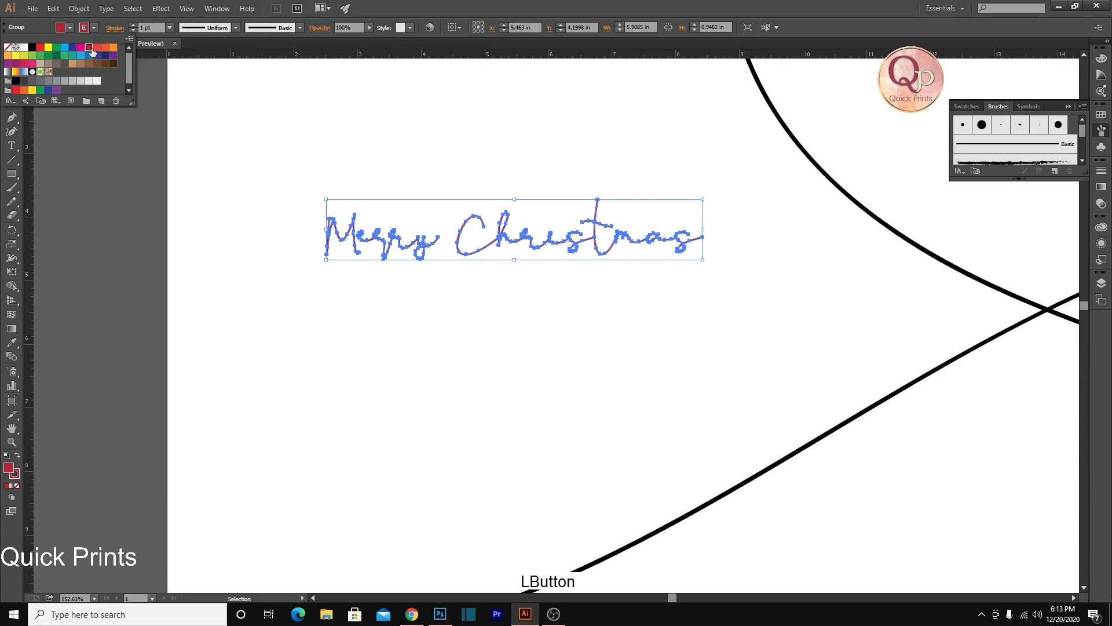
left_click(304, 255)
left_click(304, 255)
left_click_drag(282, 200, 869, 309)
left_click(324, 220)
left_click_drag(373, 221, 662, 262)
left_click(288, 265)
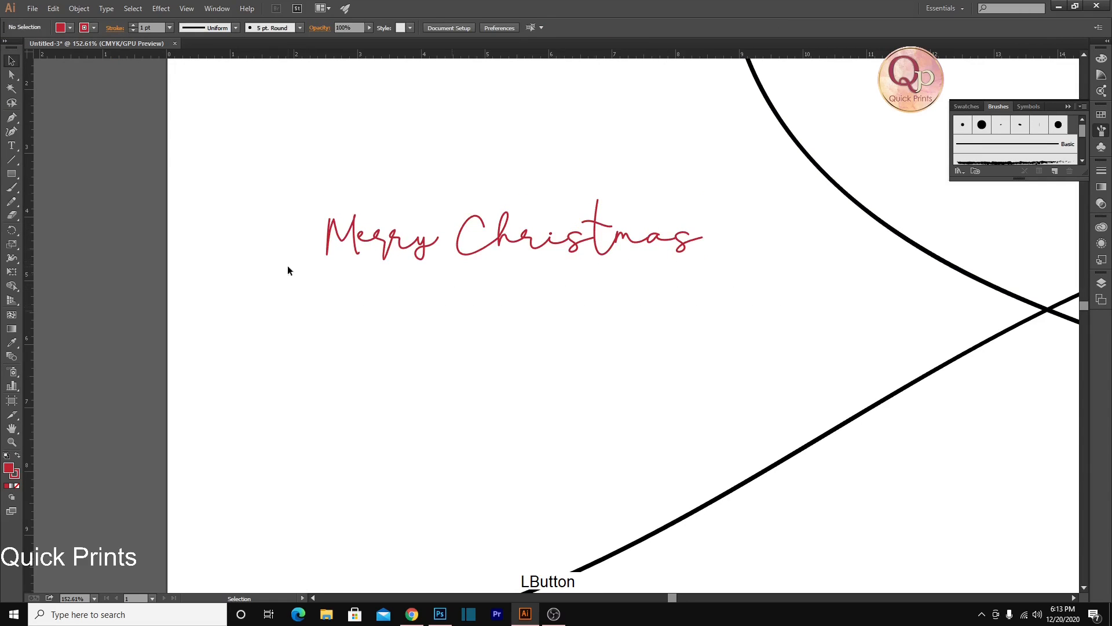
Try a 2 pt stroke weight on the "Merry Christmas" lettering and undo it
left_click(330, 230)
left_click(170, 28)
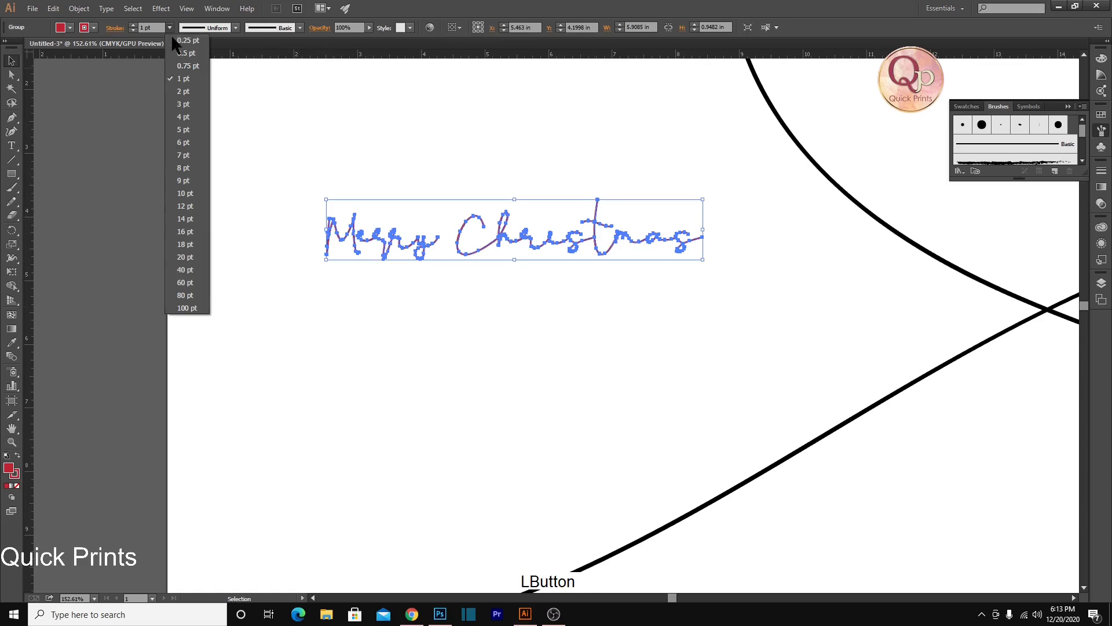
left_click(184, 89)
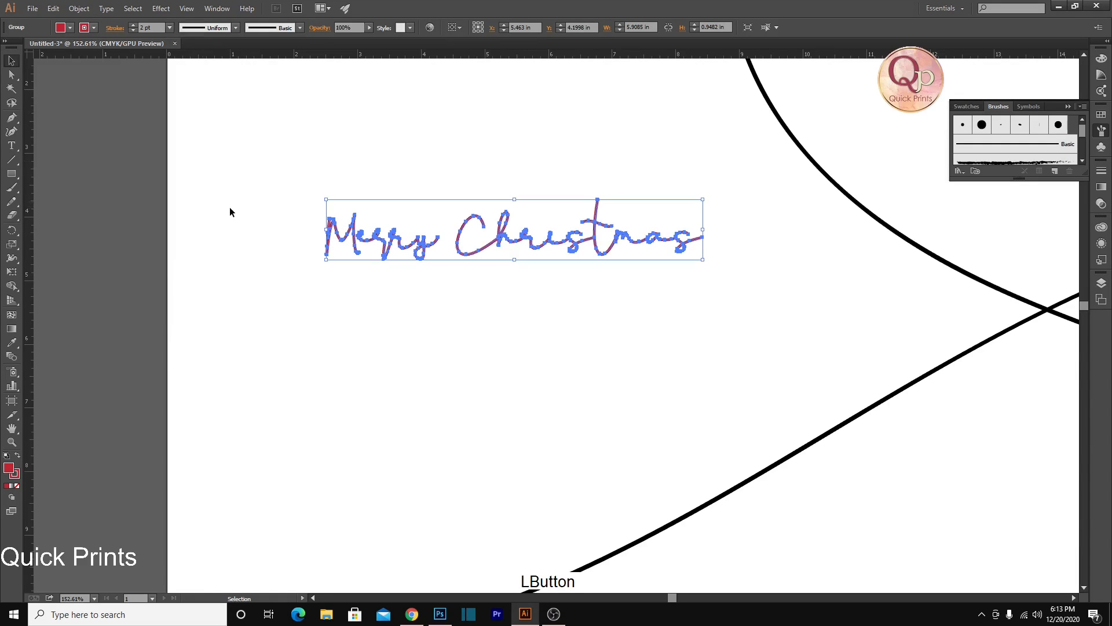
left_click(243, 238)
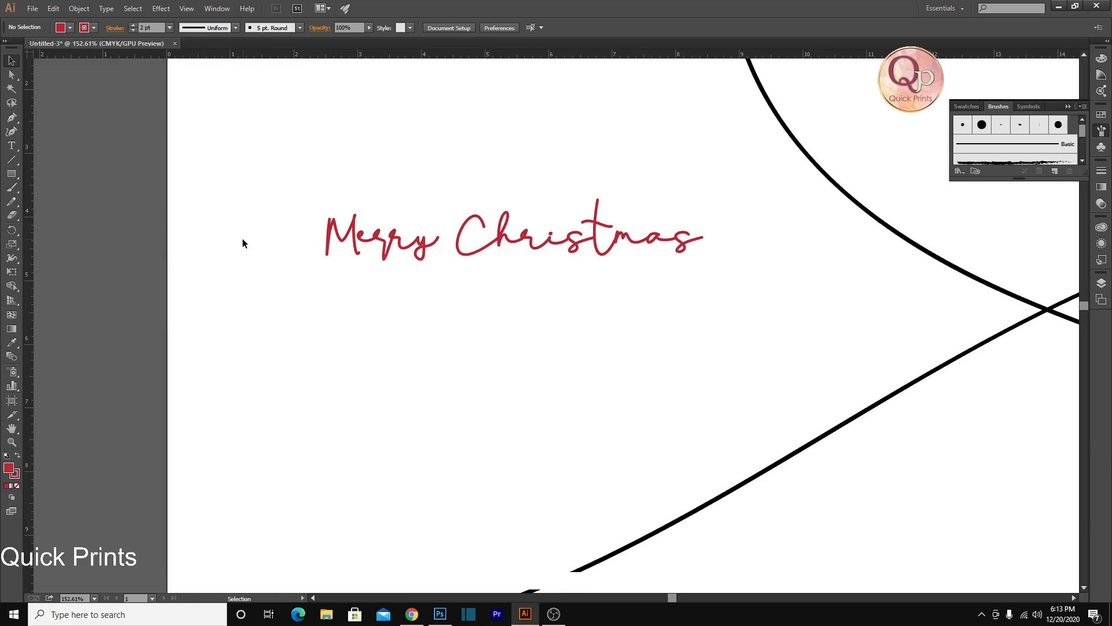
key("ctrl+z")
left_click(202, 276, "ctrl")
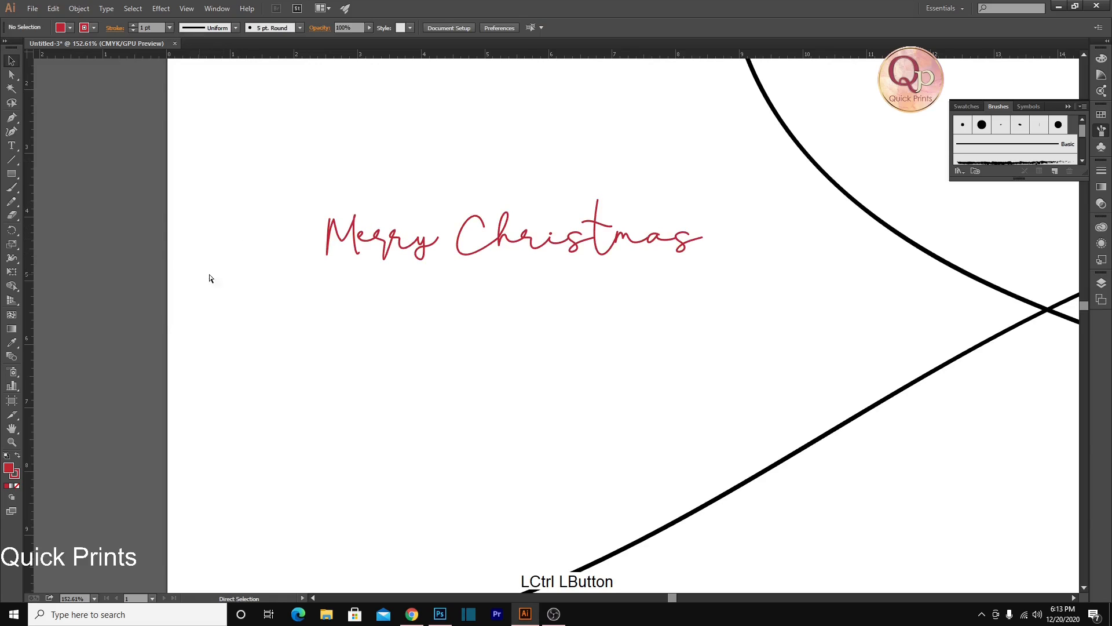
Create a new Pattern Brush from the whole red "Merry Christmas" lettering, keeping the default brush options
left_click_drag(228, 179, 719, 257)
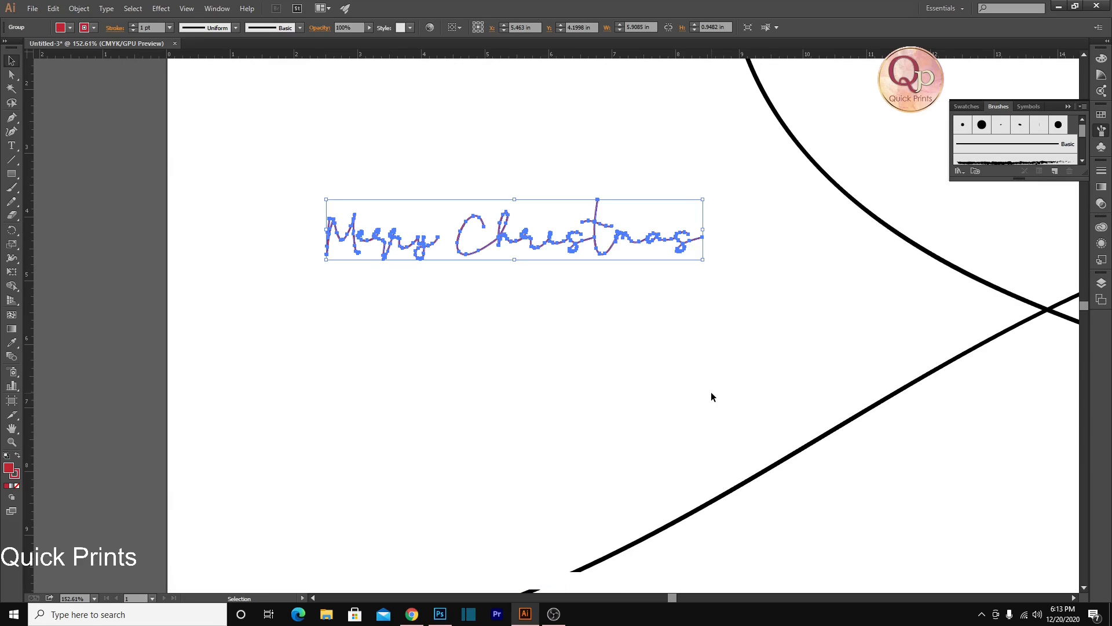
left_click(1054, 171)
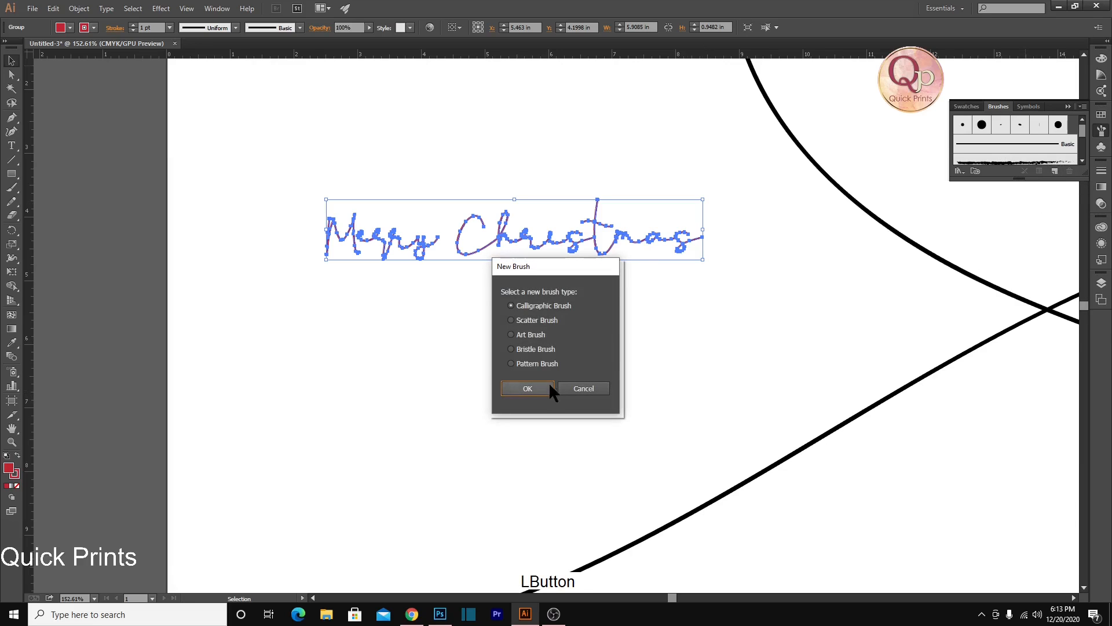
left_click(522, 363)
left_click(519, 386)
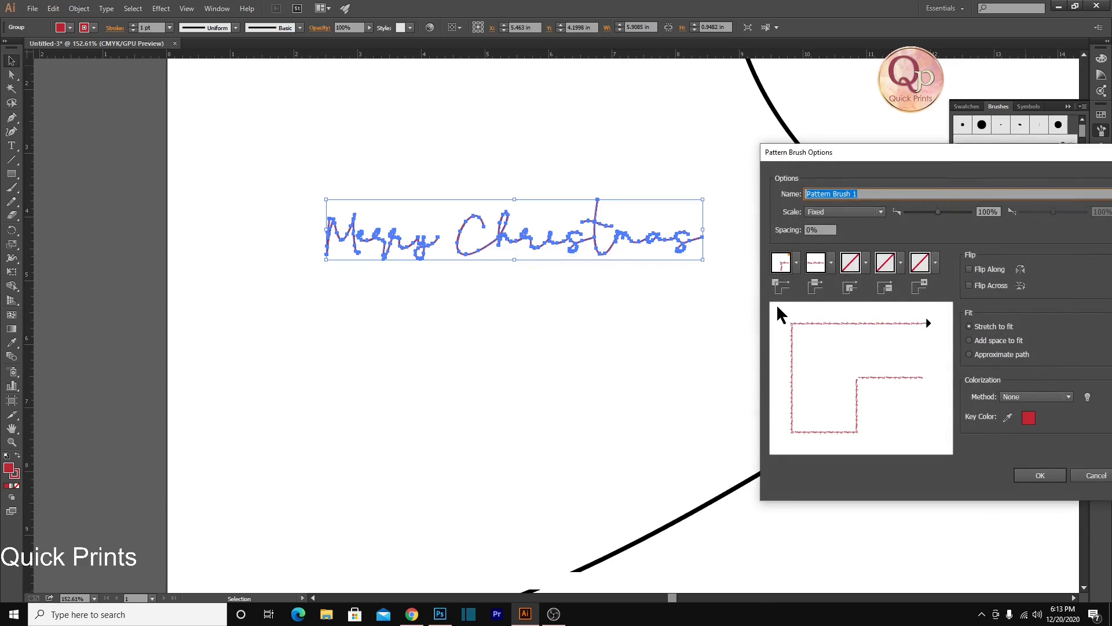
left_click(1020, 468)
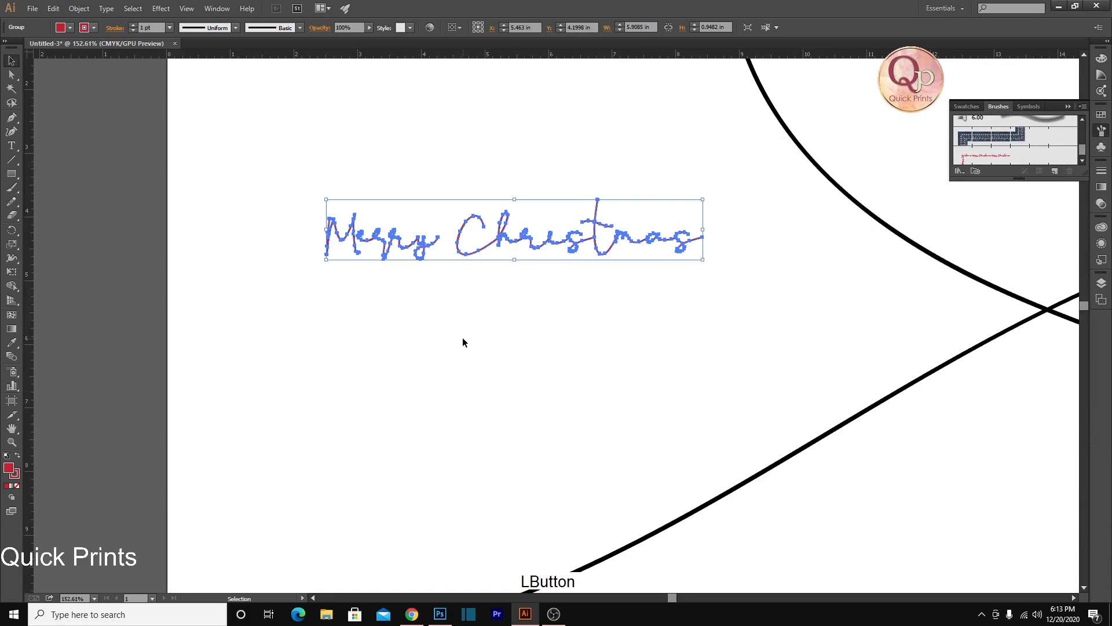
Apply the "Merry Christmas" pattern brush to the upper wavy path and enlarge the brush list to show all brushes
scroll(462, 337, "down", 4, "alt")
scroll(462, 338, "down", 2, "alt")
key("ctrl+space")
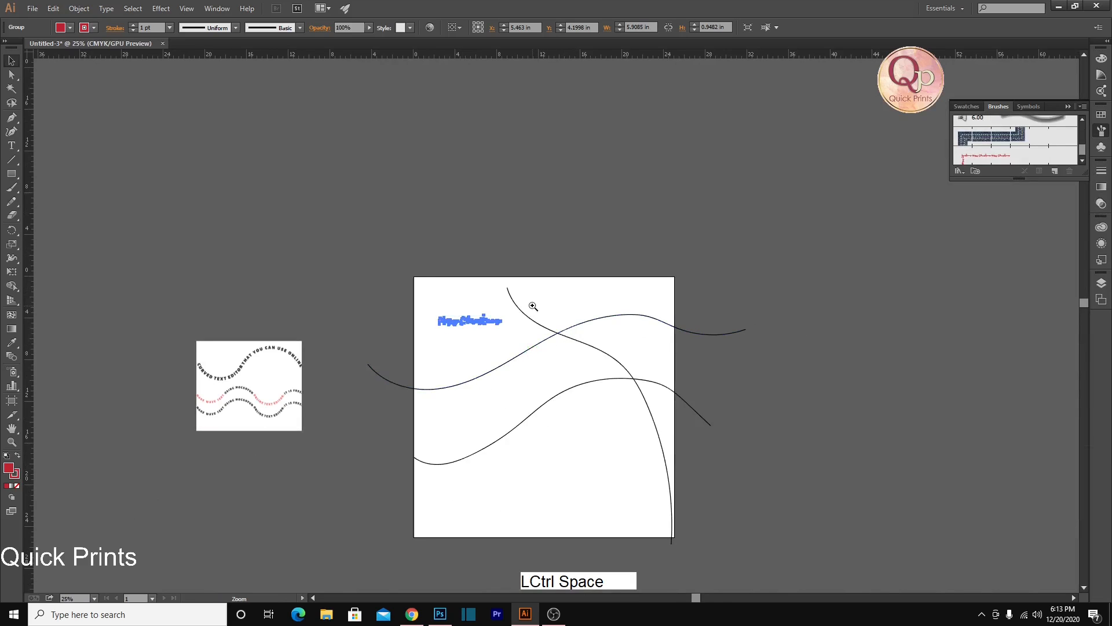
left_click_drag(535, 307, 636, 336, "ctrl")
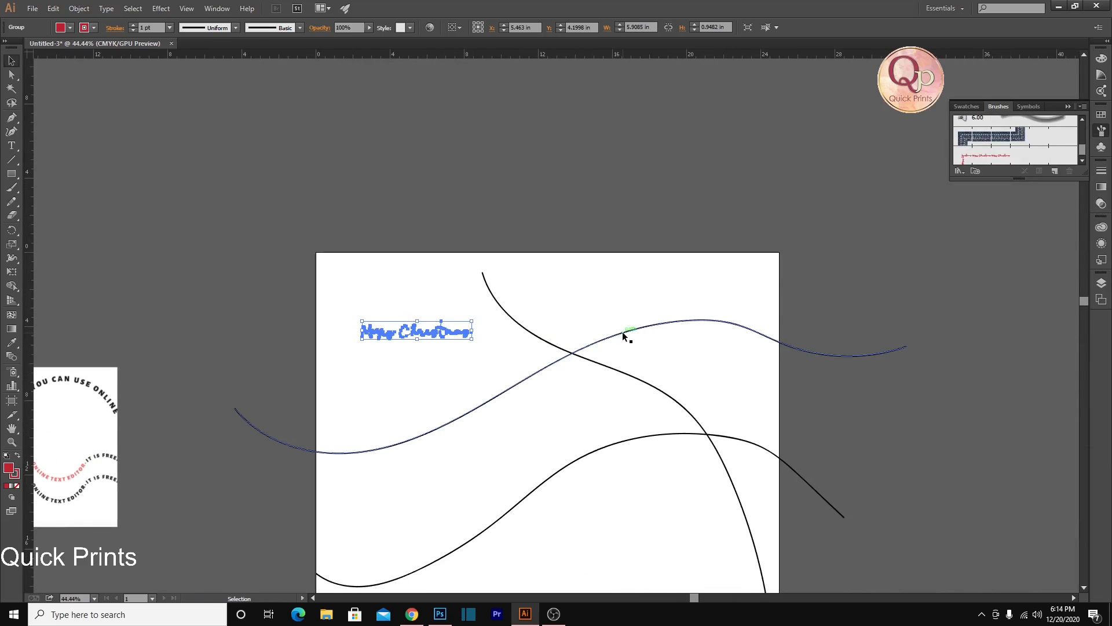
left_click(623, 332)
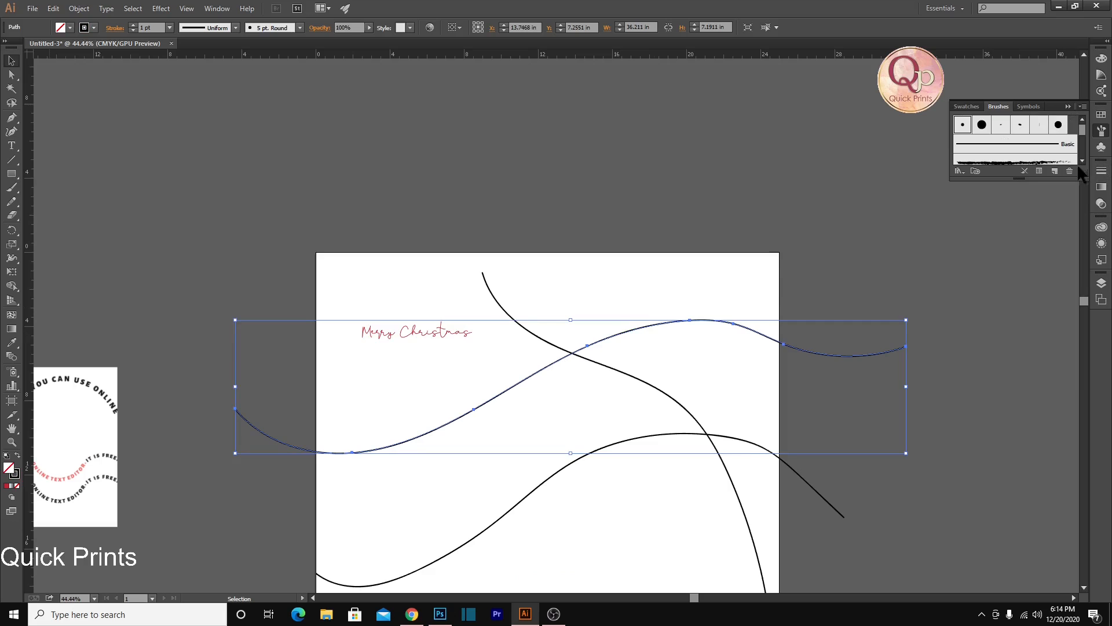
left_click_drag(1018, 178, 1014, 349)
left_click(989, 242)
left_click(807, 255, "ctrl")
Apply the "Merry Christmas" pattern brush to the descending path and to the lower wavy path
mouse_move(492, 341)
left_mouse_down()
mouse_move(539, 369)
mouse_move(589, 438)
left_mouse_up()
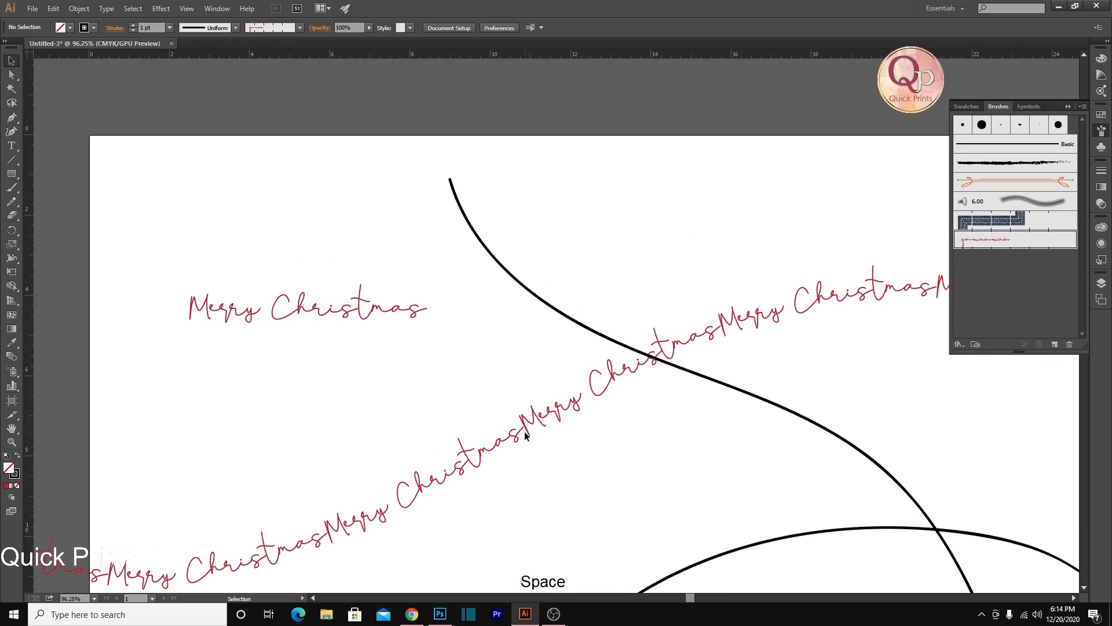
left_click(488, 255, "ctrl")
left_click(1004, 242)
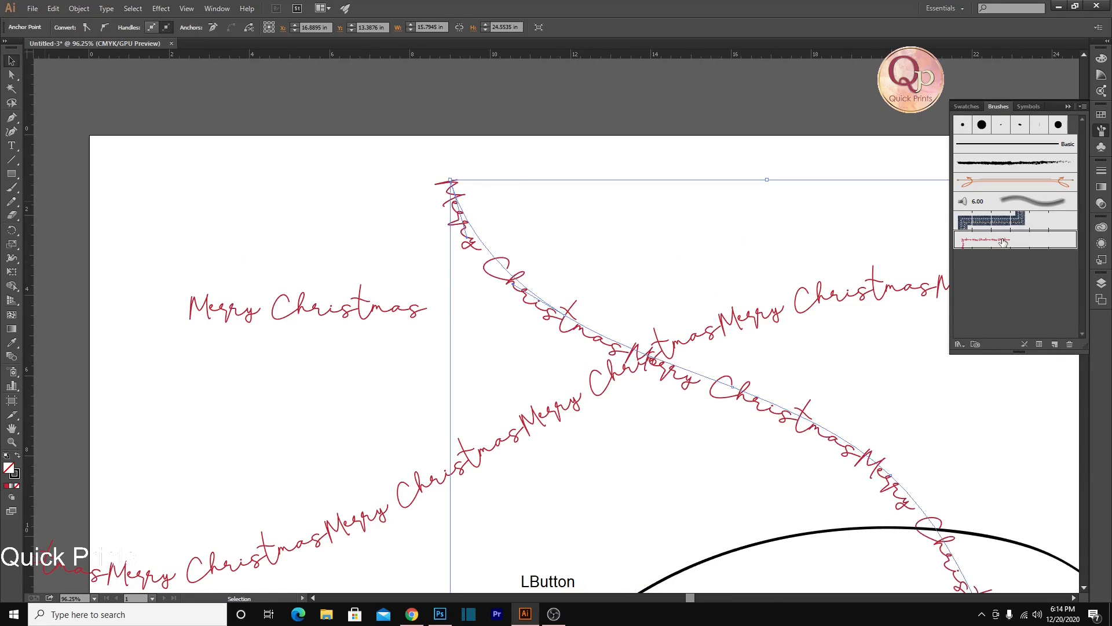
left_click(581, 128, "ctrl")
scroll(579, 196, "down", 2)
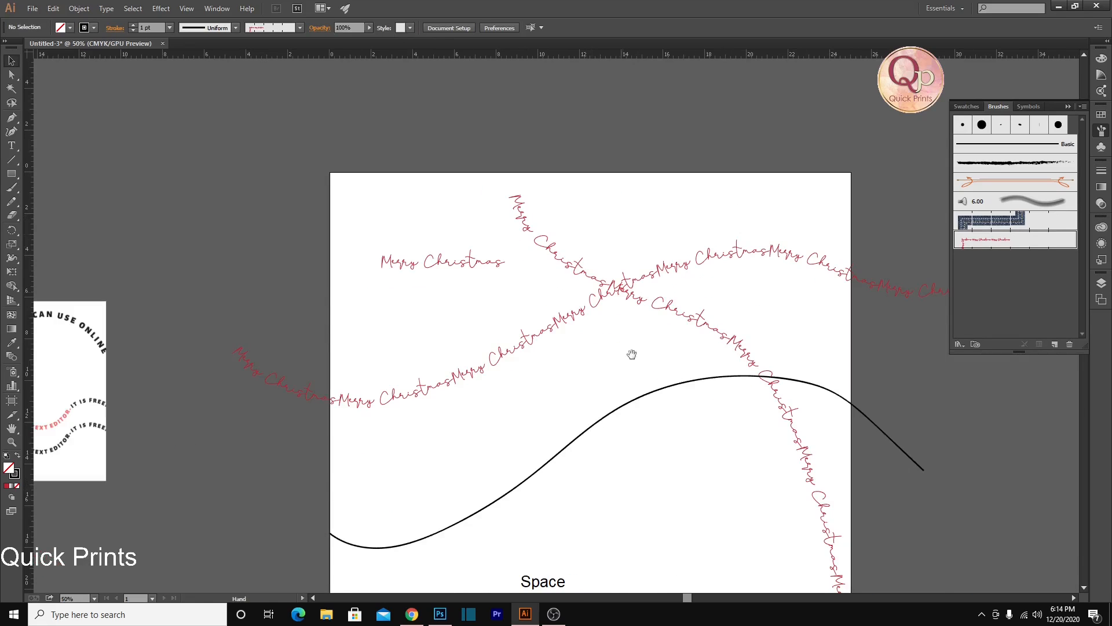
left_click(638, 404, "ctrl")
left_click(1004, 239)
left_click(866, 446)
Increase the spacing of the "Merry Christmas" pattern brush and apply the change to the existing strokes
left_click(676, 316, "ctrl")
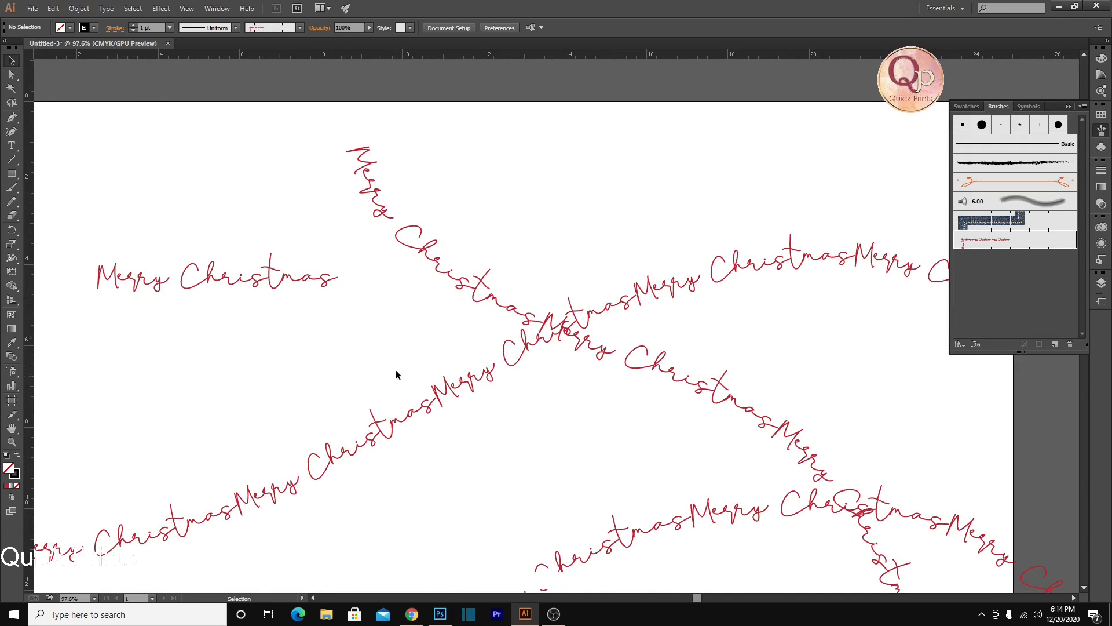
double_click(1003, 246)
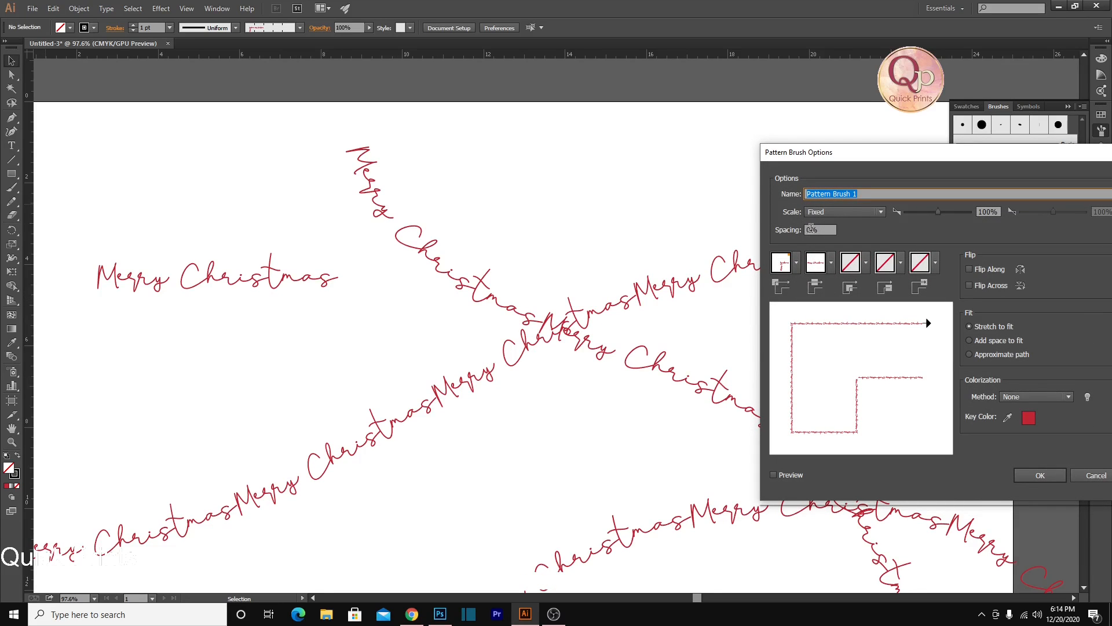
left_click(827, 231)
type("0")
key("Return")
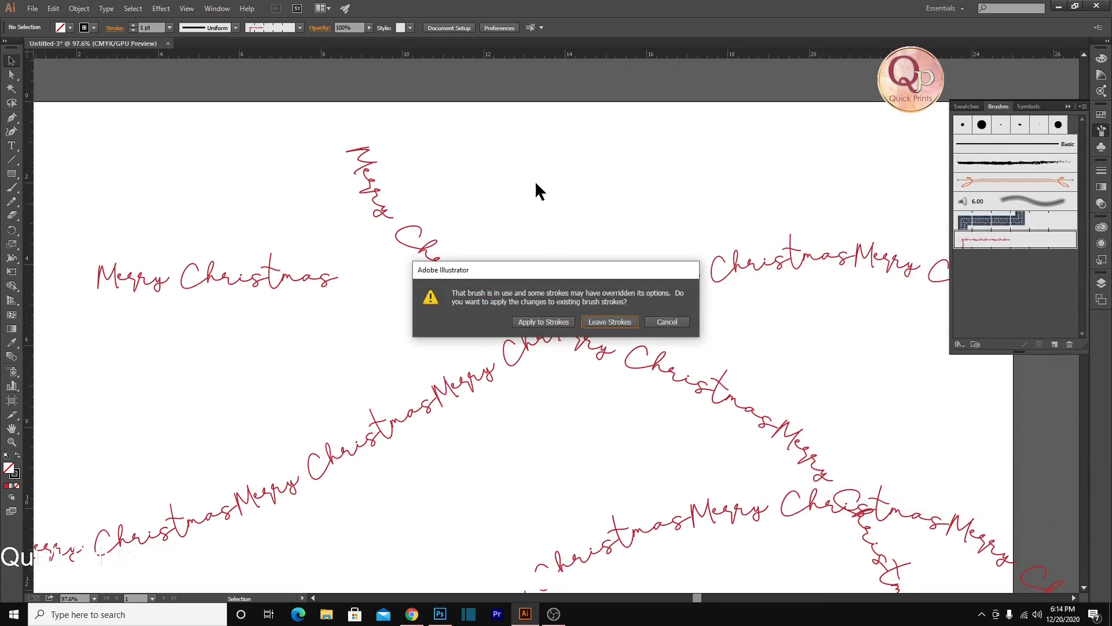
left_click(541, 328)
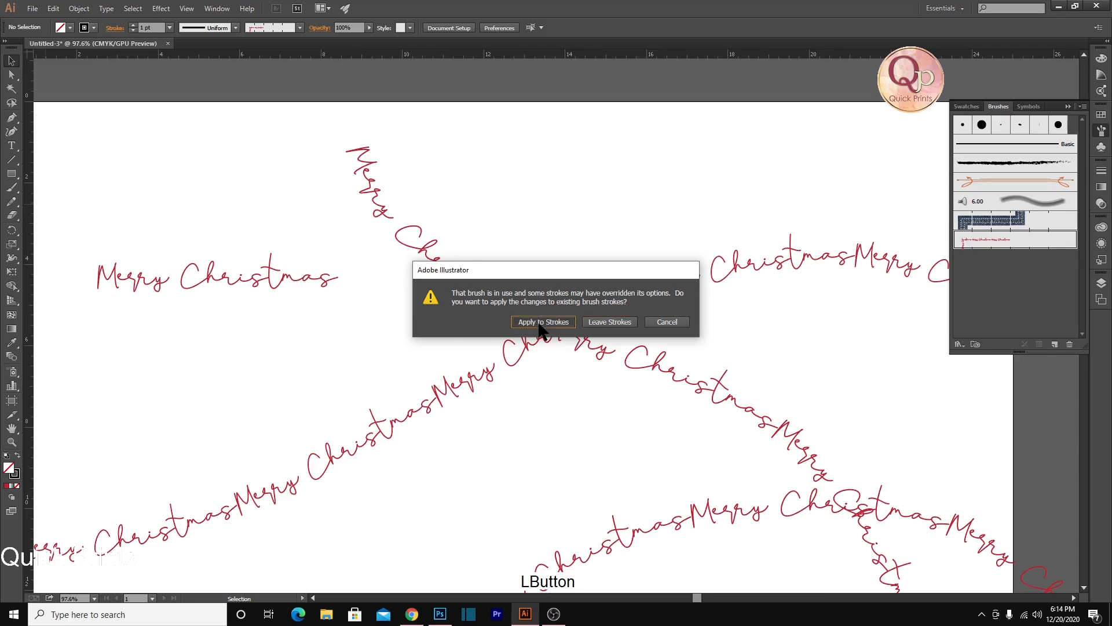
Delete the "Merry Christmas" lettering and all three brushed paths from the artboard
left_click(569, 414, "alt")
scroll(584, 400, "right", 1)
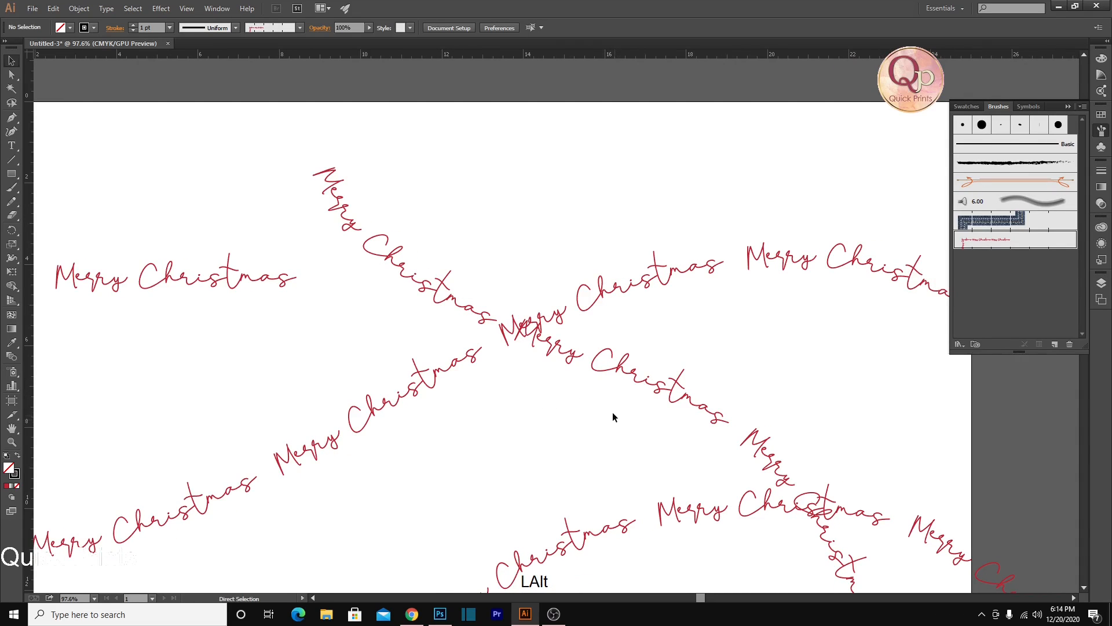
scroll(614, 414, "down", 2)
left_click_drag(624, 412, 584, 218)
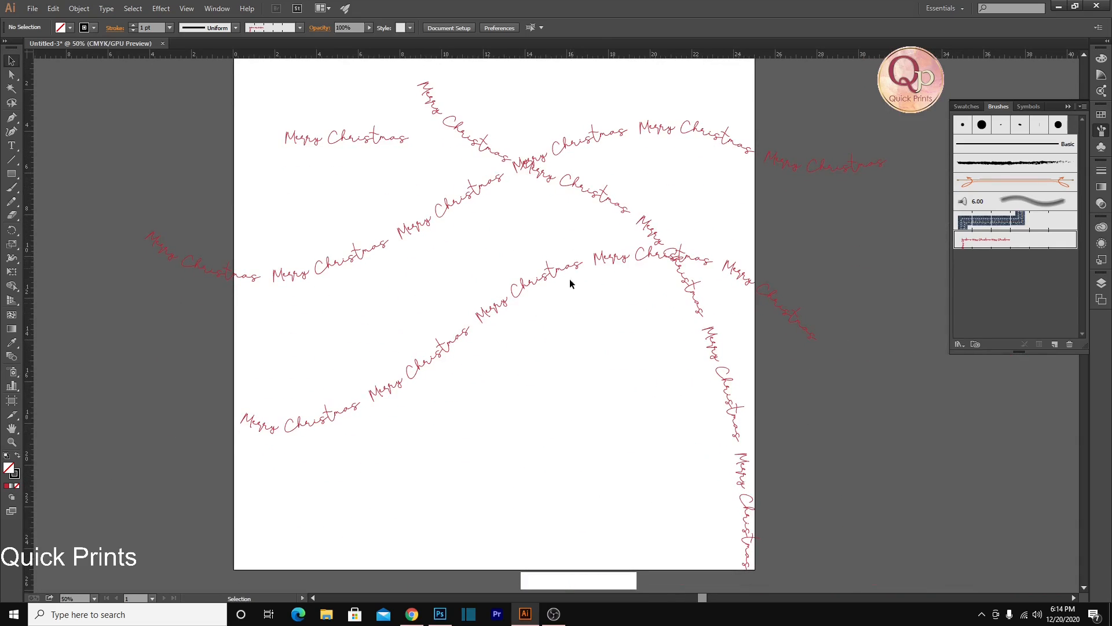
left_click_drag(206, 100, 864, 510)
key("Delete")
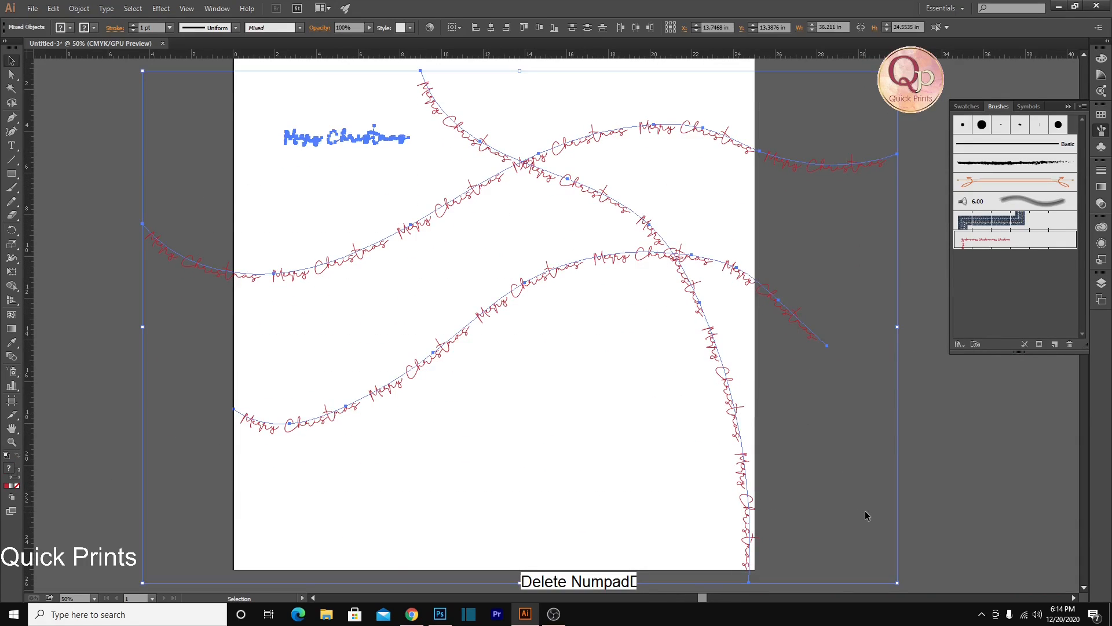
Paint two waves with the "Merry Christmas" brush: left to right across the upper artboard and right to left across its middle
scroll(293, 428, "up", 2)
key("b")
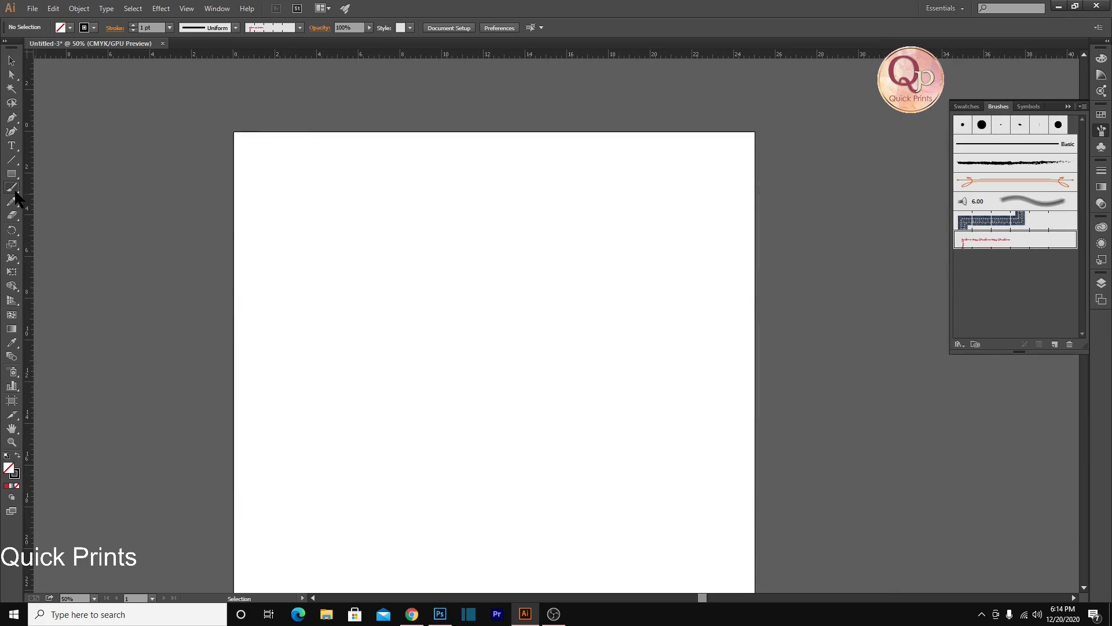
left_click_drag(131, 225, 237, 274)
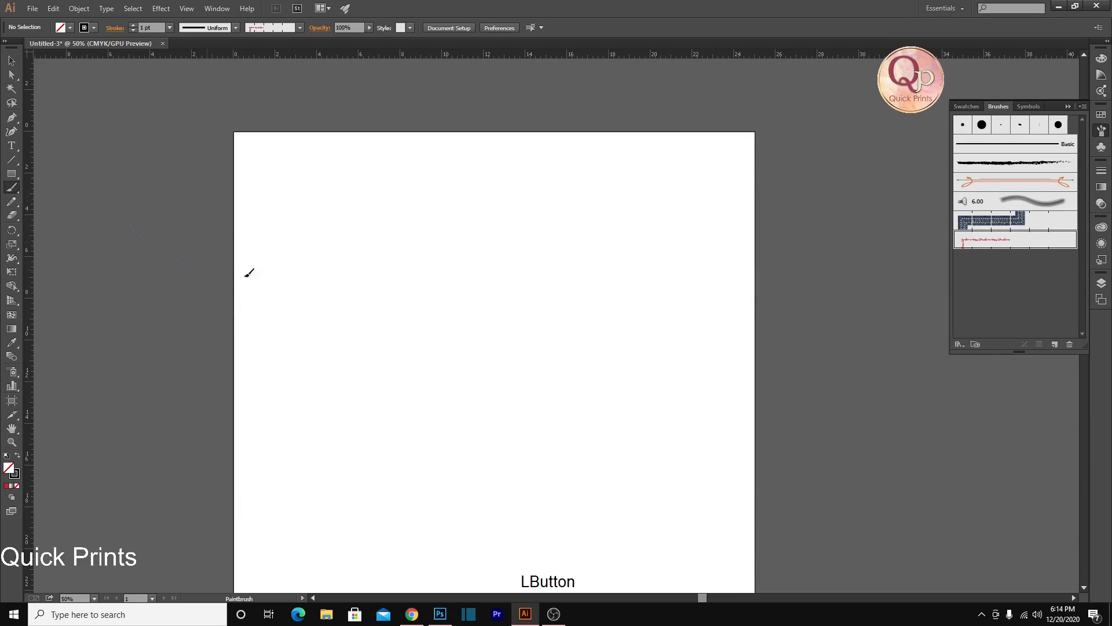
mouse_move(583, 203)
left_mouse_down()
mouse_move(798, 166)
mouse_move(827, 172)
left_mouse_up()
left_click_drag(809, 383, 688, 346)
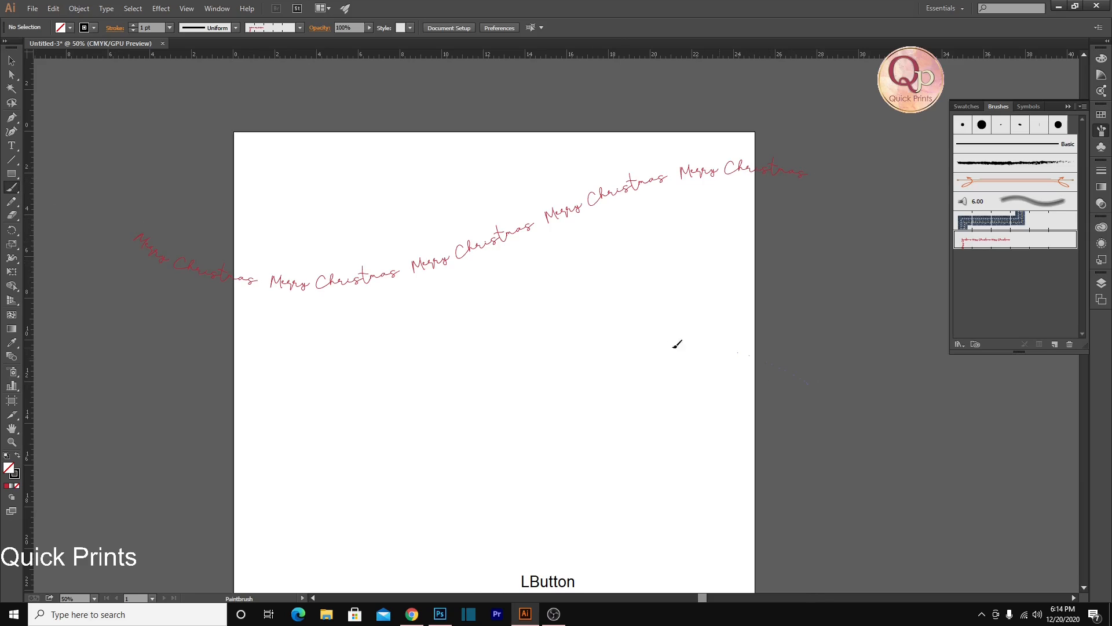
left_click_drag(326, 439, 147, 373)
left_click_drag(368, 390, 445, 343)
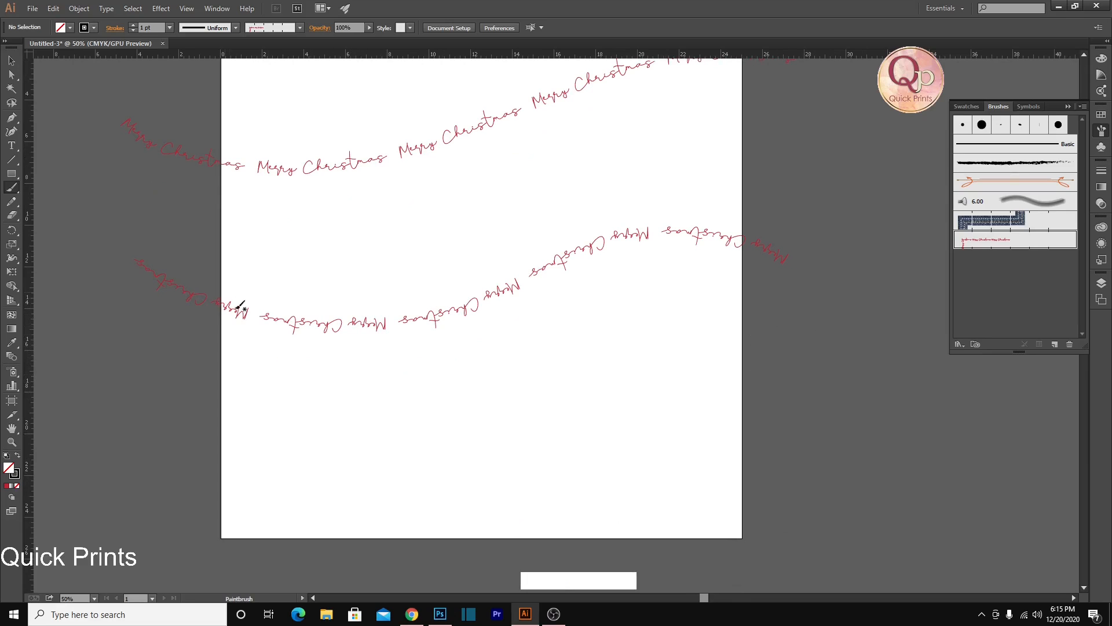
Paint two more left-to-right "Merry Christmas" waves, one across the lower part of the artboard and one along its top
scroll(429, 432, "up", 1)
left_click_drag(169, 493, 297, 534)
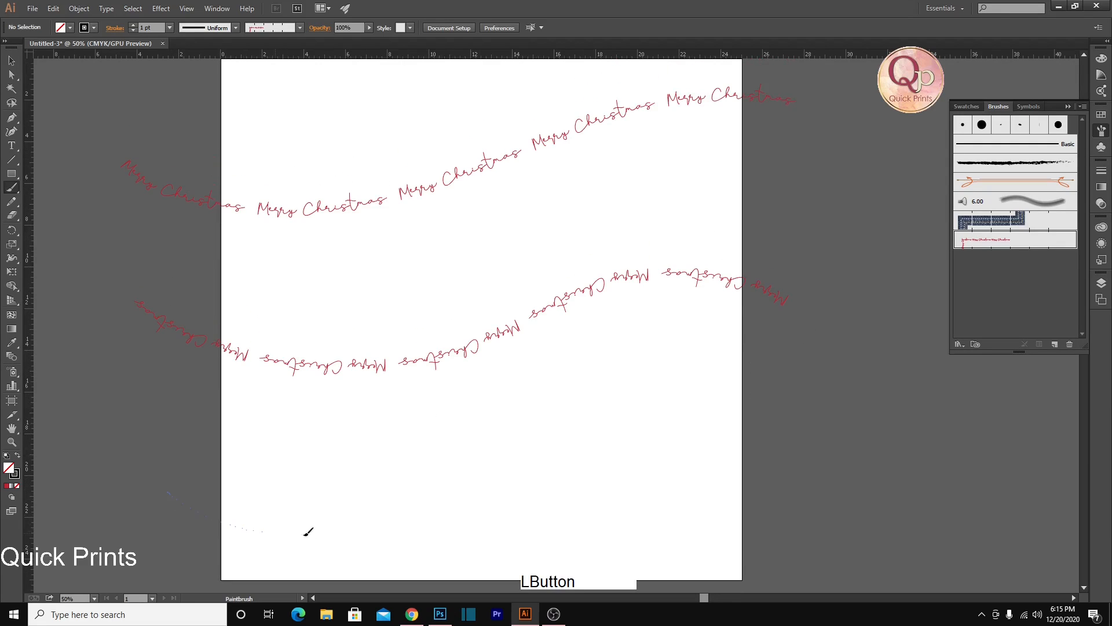
left_click_drag(748, 426, 763, 435)
key("space")
left_click_drag(489, 184, 534, 321)
mouse_move(211, 200)
left_mouse_down()
mouse_move(238, 231)
mouse_move(385, 246)
left_mouse_up()
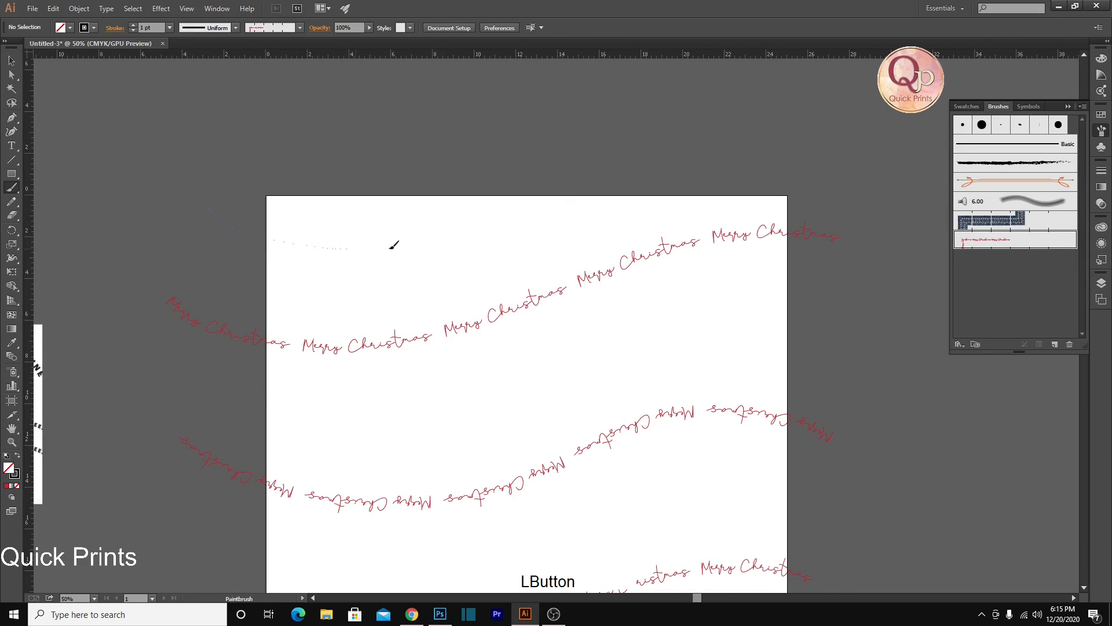
left_click_drag(677, 180, 818, 190)
Paint two right-to-left waves of upside-down "Merry Christmas" text, one just above and one below the existing upside-down wave
key("space")
mouse_move(873, 367)
left_mouse_down()
mouse_move(861, 249)
mouse_move(711, 220)
left_mouse_up()
left_click_drag(321, 321, 179, 280)
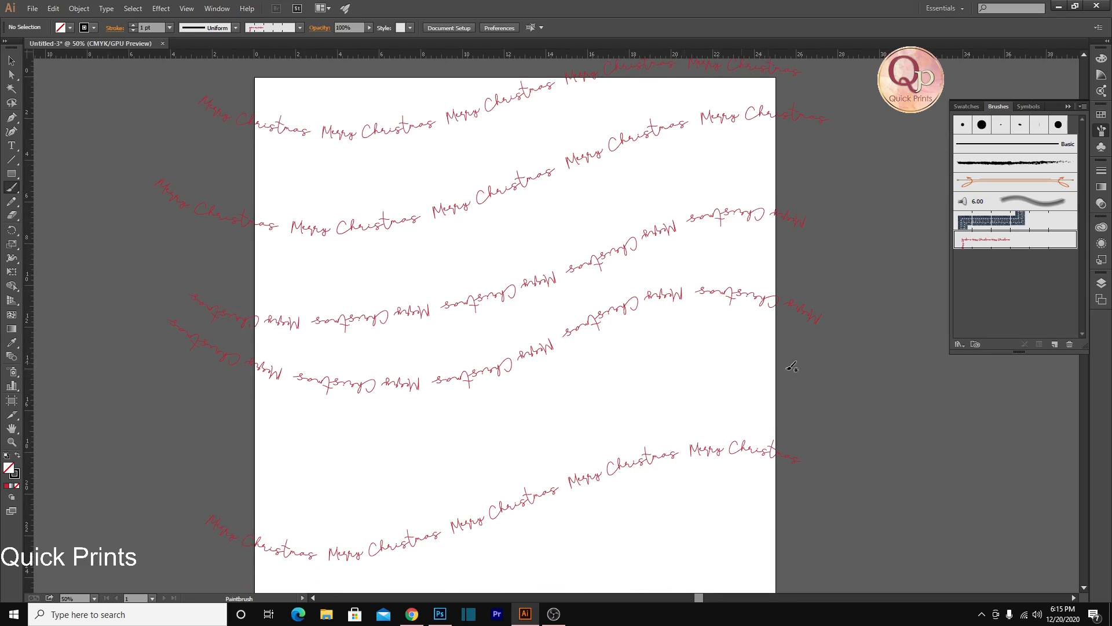
left_click_drag(813, 393, 683, 379)
left_click_drag(317, 470, 254, 457)
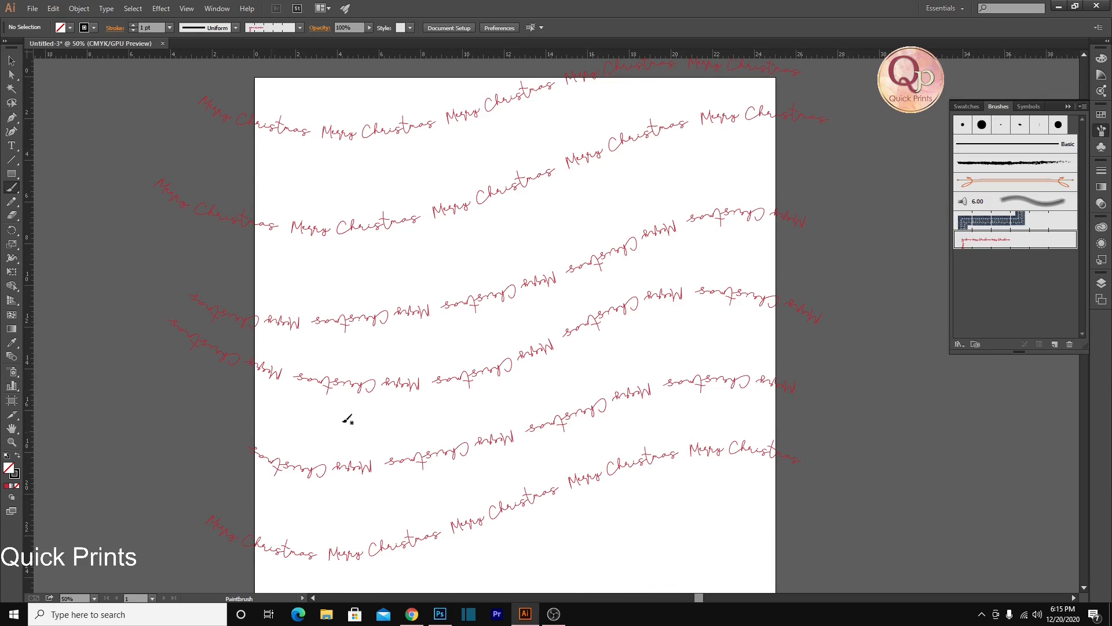
Move all the painted "Merry Christmas" waves together off the 25 by 25 inch artboard to the empty area above it
scroll(540, 451, "up", 5)
scroll(536, 447, "down", 4)
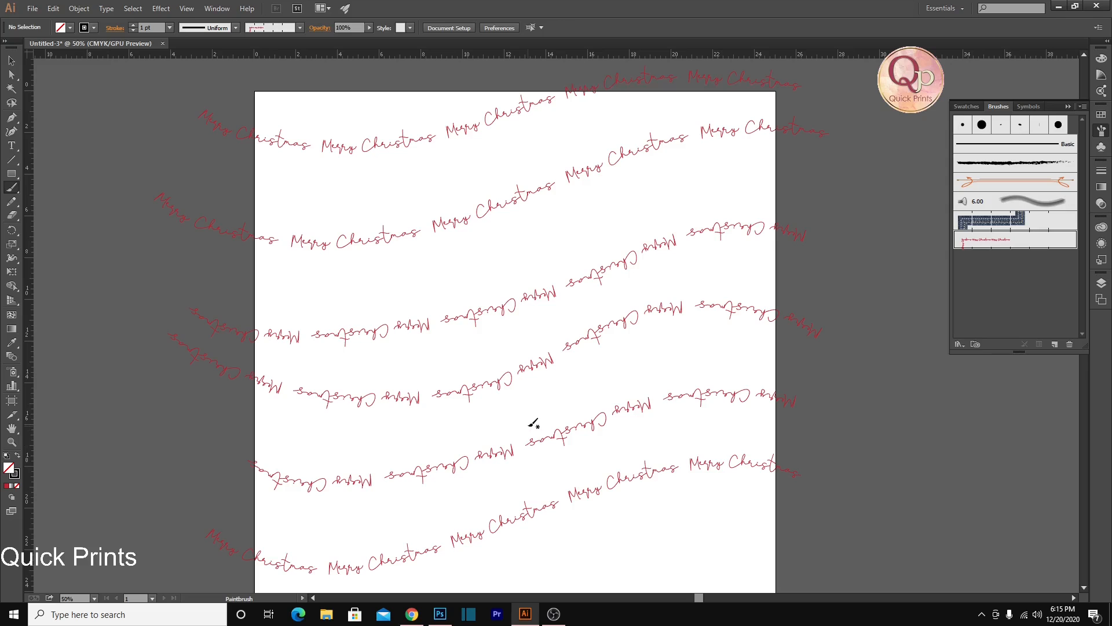
scroll(527, 427, "down", 2)
scroll(541, 449, "up", 1)
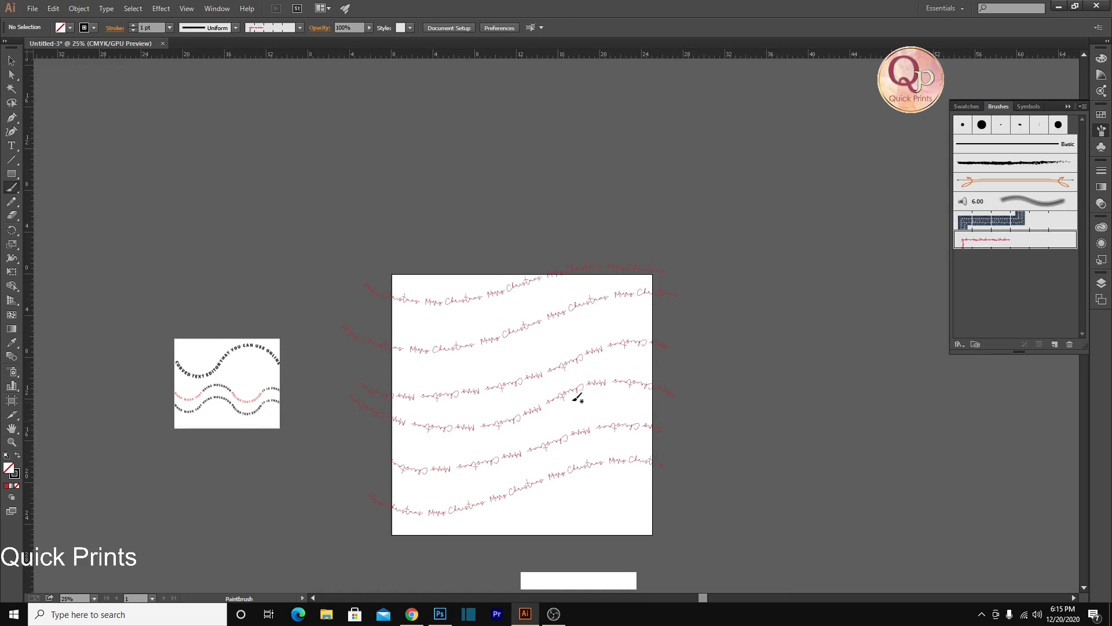
mouse_move(326, 237)
left_mouse_down()
mouse_move(607, 513)
mouse_move(747, 568)
left_mouse_up()
mouse_move(551, 446)
left_mouse_down()
mouse_move(553, 173)
mouse_move(561, 197)
left_mouse_up()
left_click_drag(498, 360, 560, 376)
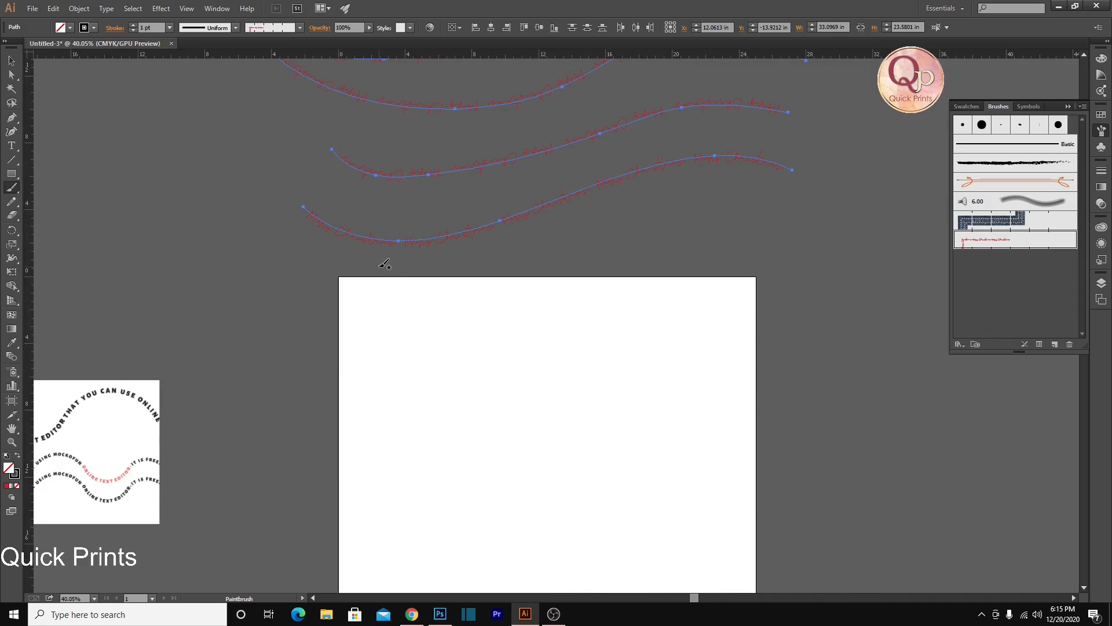
Add the point text "MERRY CHRISTMAS" in capitals near the top of the emptied artboard
key("t")
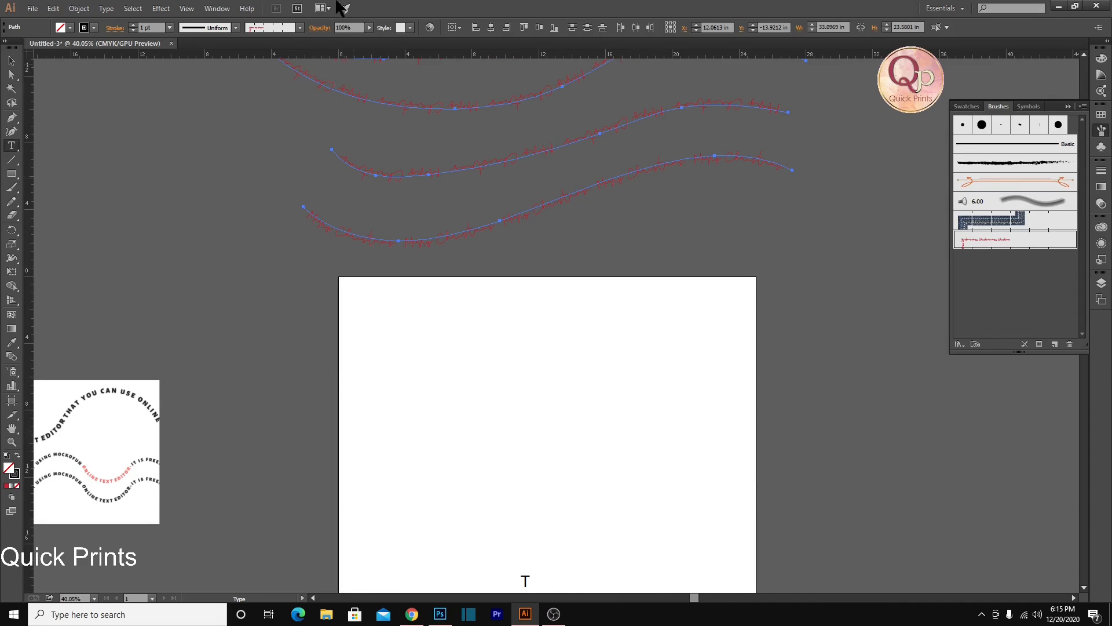
left_click(408, 346)
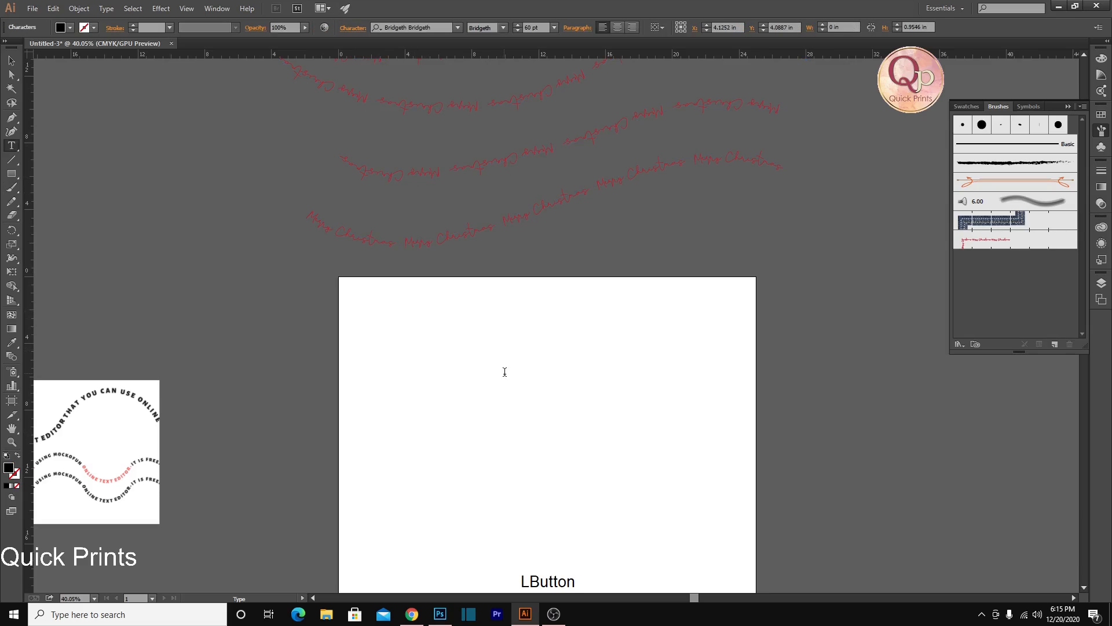
scroll(487, 309, "down", 3)
scroll(487, 309, "down", 3)
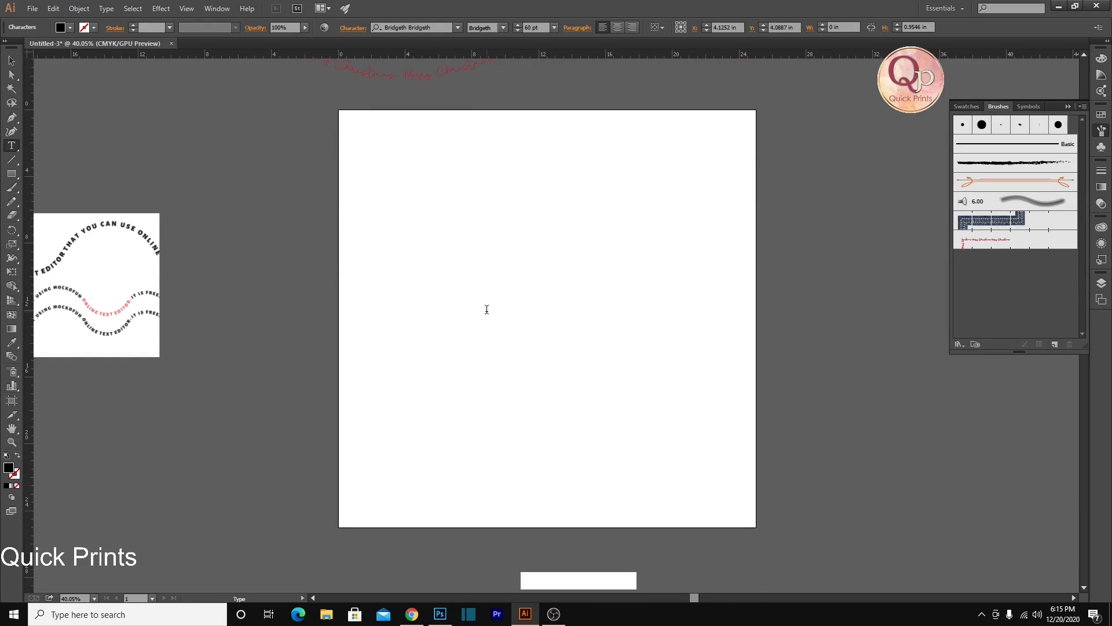
key("shift")
type("MERRY CHRIST")
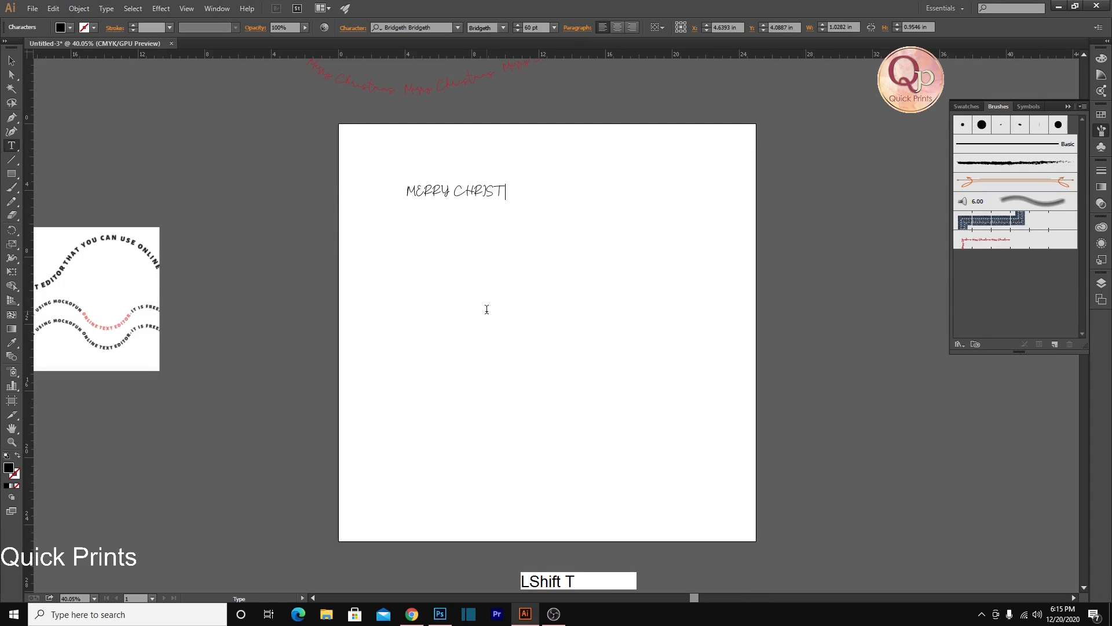
type("MAS")
Set the font of the whole "MERRY CHRISTMAS" text to Comic Sans MS
key("ctrl+a")
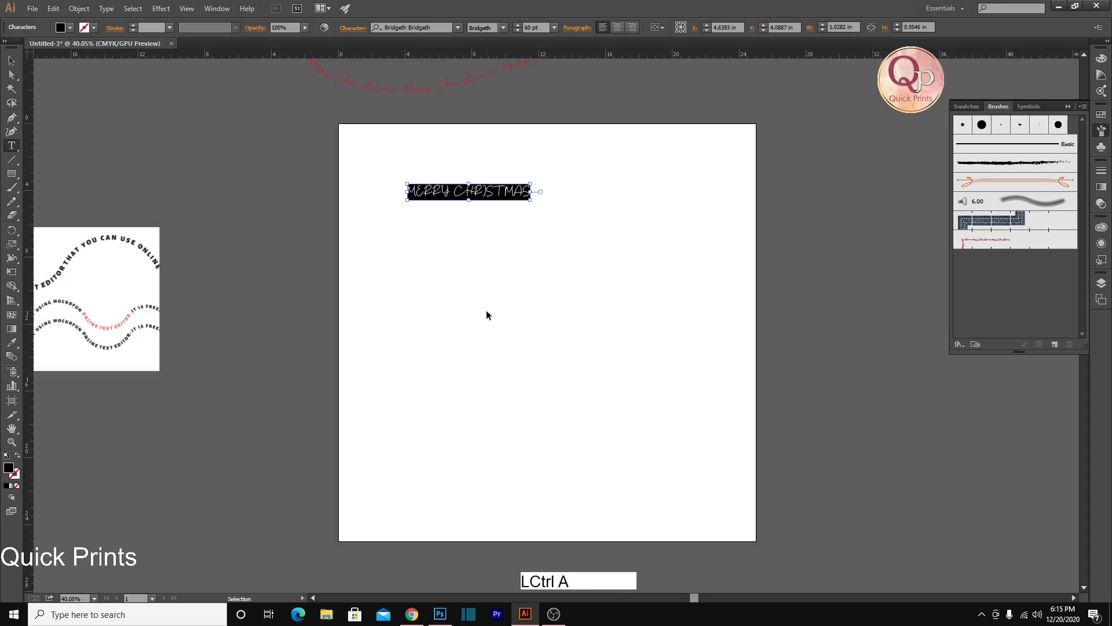
left_click(409, 27)
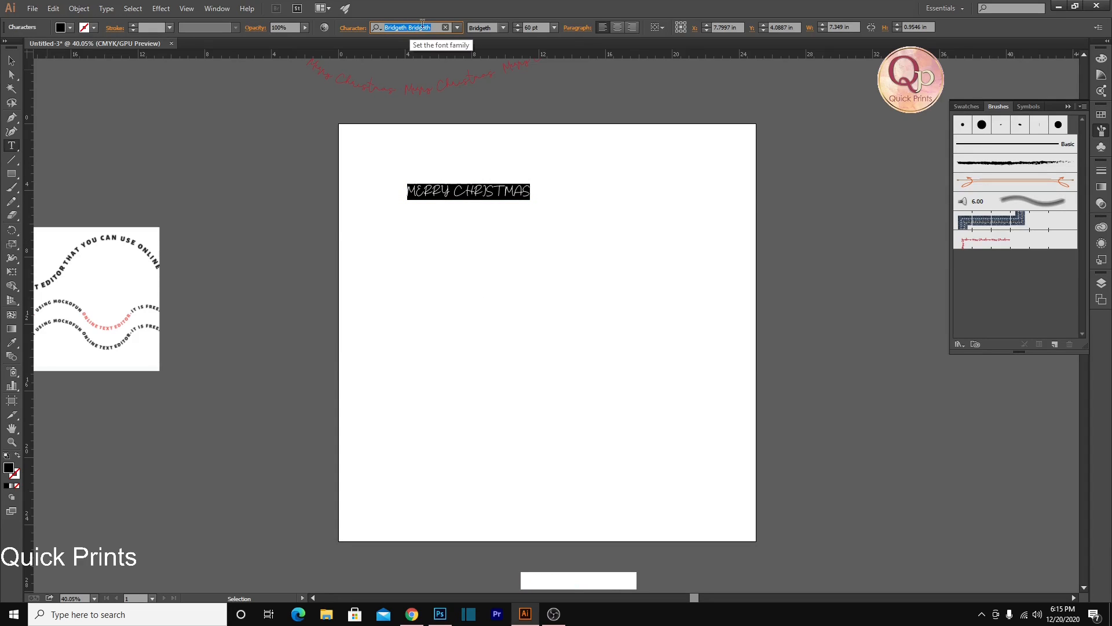
left_click(457, 27)
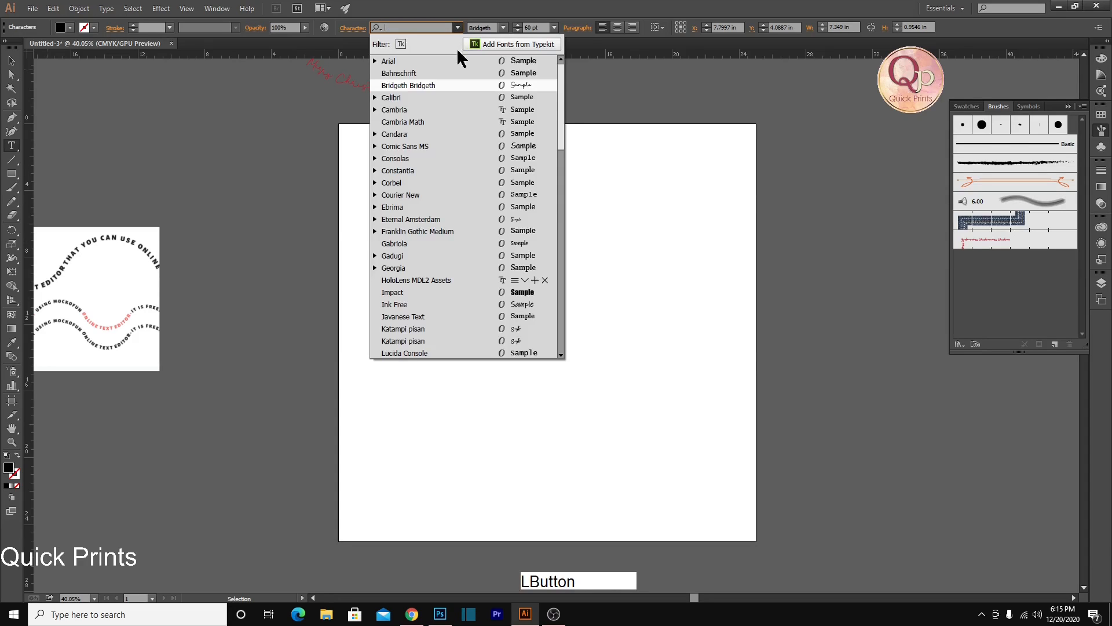
left_click(416, 98)
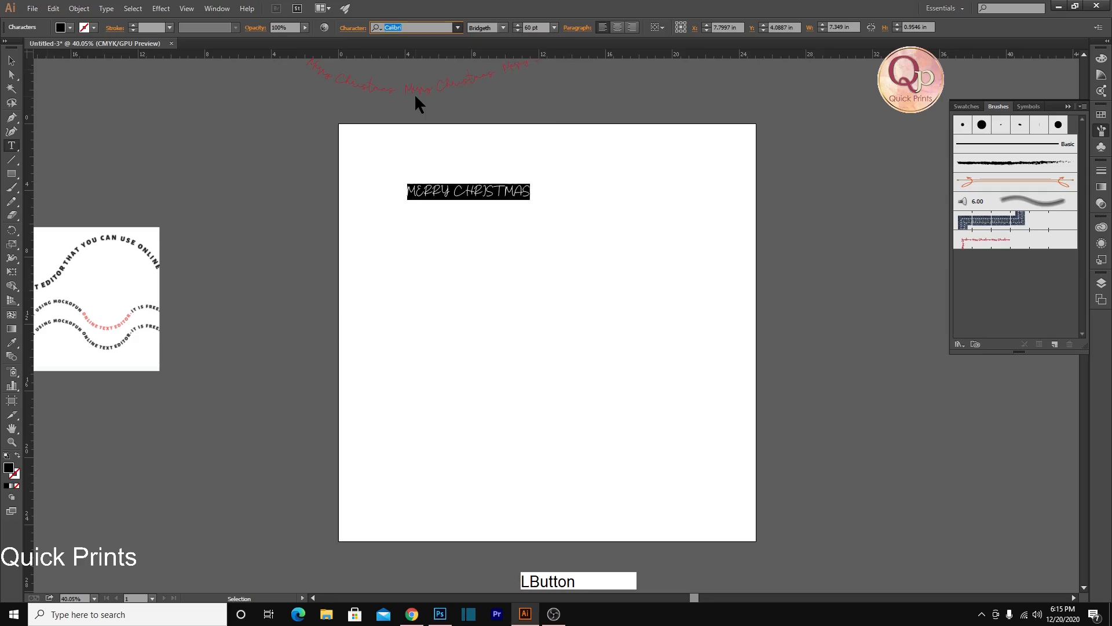
left_click(407, 27)
key("Down")
key("Down")
key("Down")
key("Down")
key("Up")
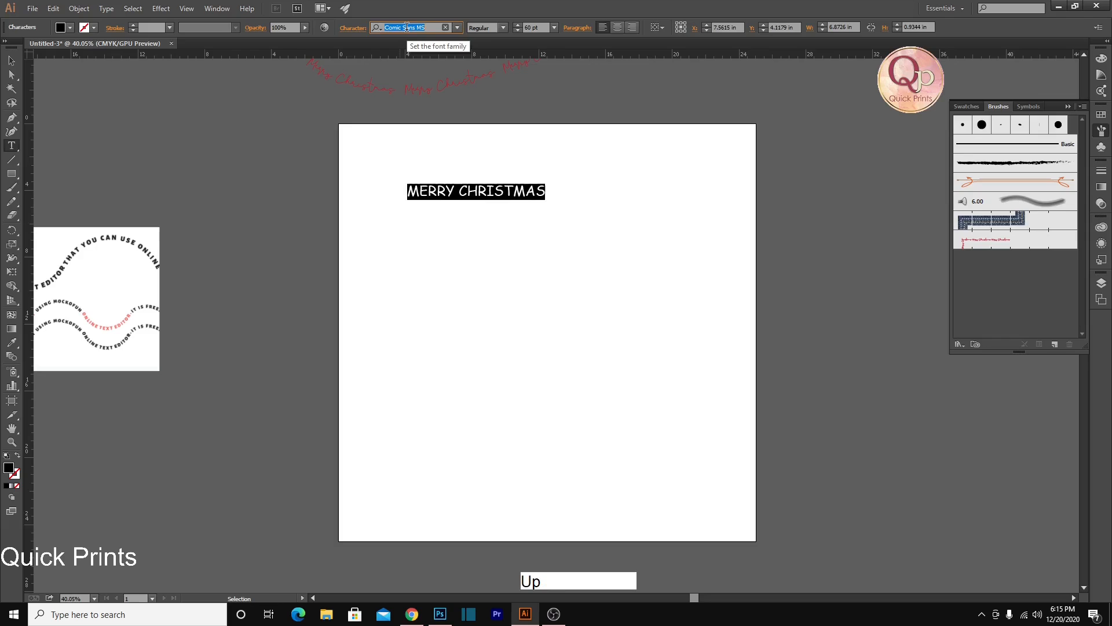
Increase the font size of the "MERRY CHRISTMAS" text to 98 pt
left_click(535, 27)
scroll(528, 26, "up", 7)
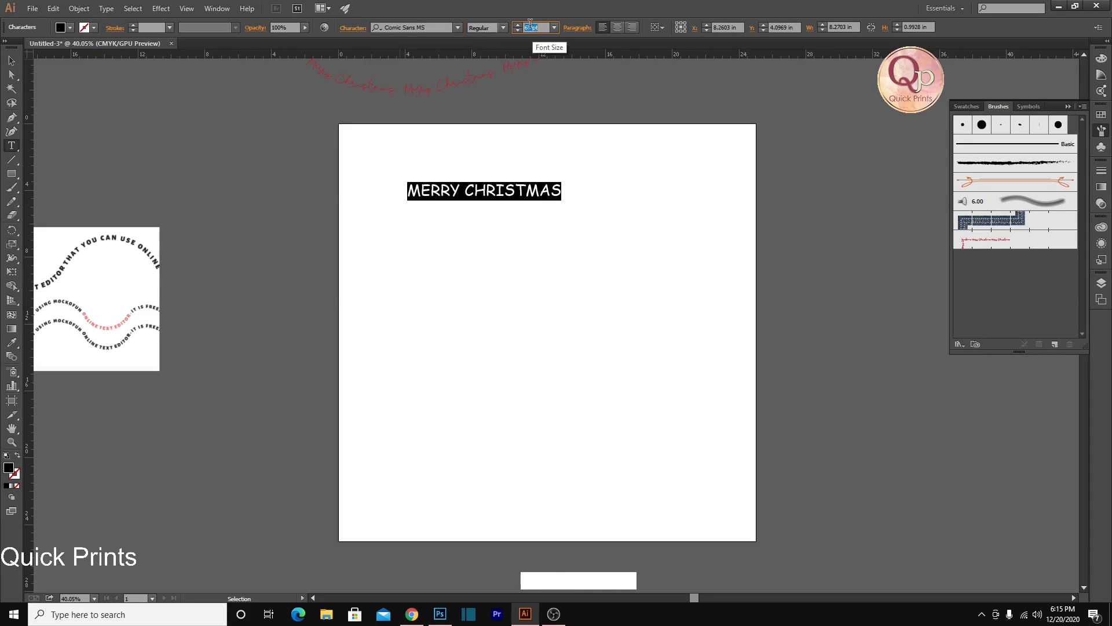
scroll(528, 27, "up", 20)
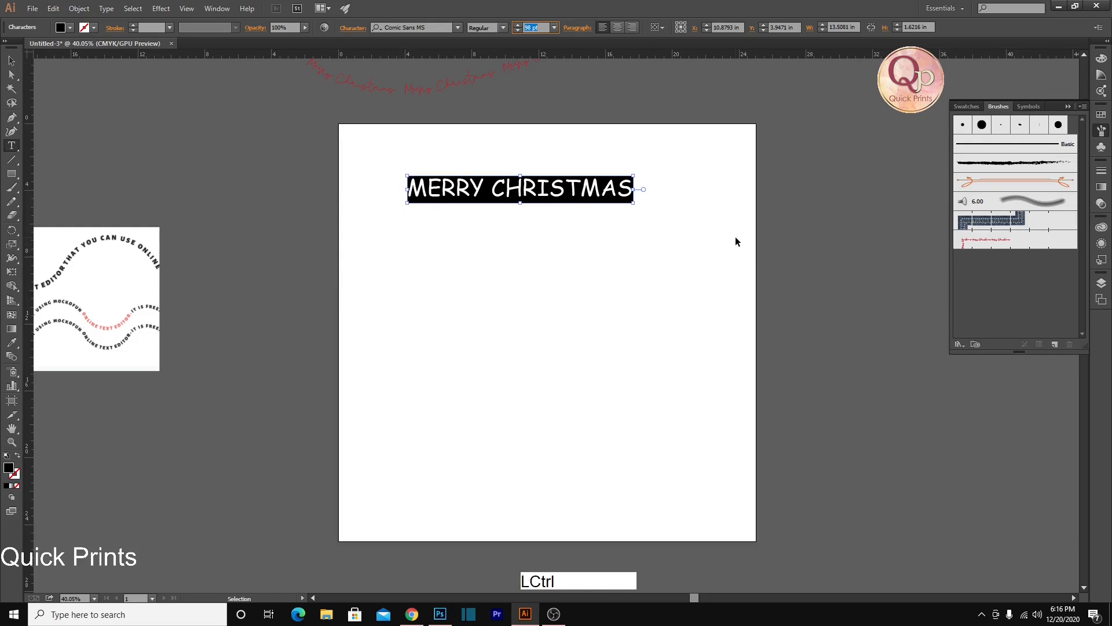
Select the "MERRY CHRISTMAS" text as an object and convert it to outlines
key("ctrl+space")
left_click(567, 227, "ctrl")
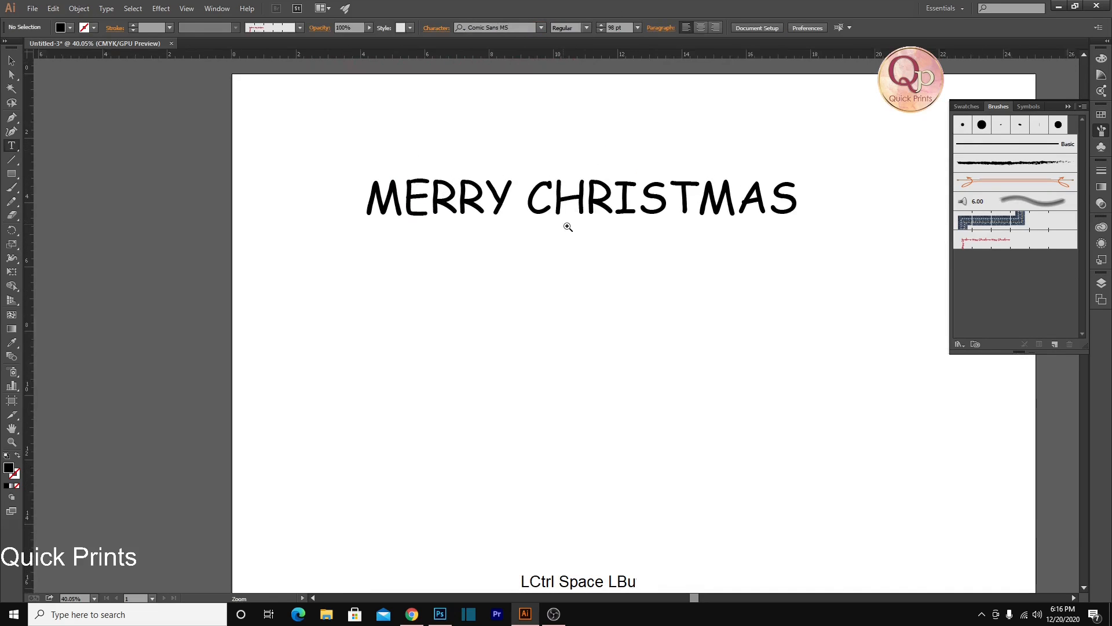
left_click(513, 209)
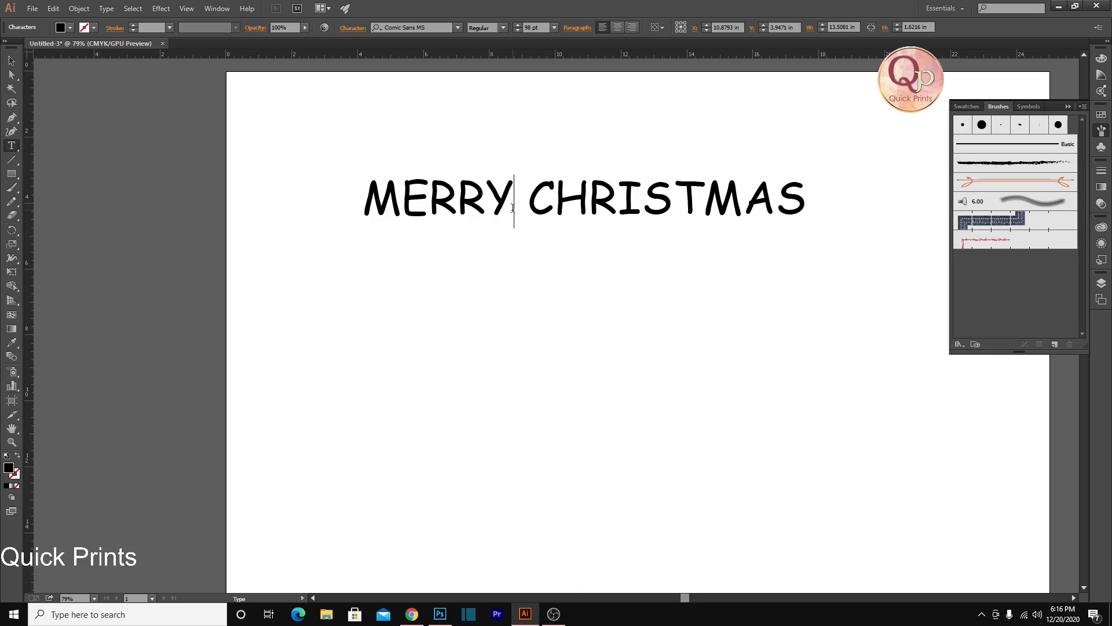
right_click(512, 208)
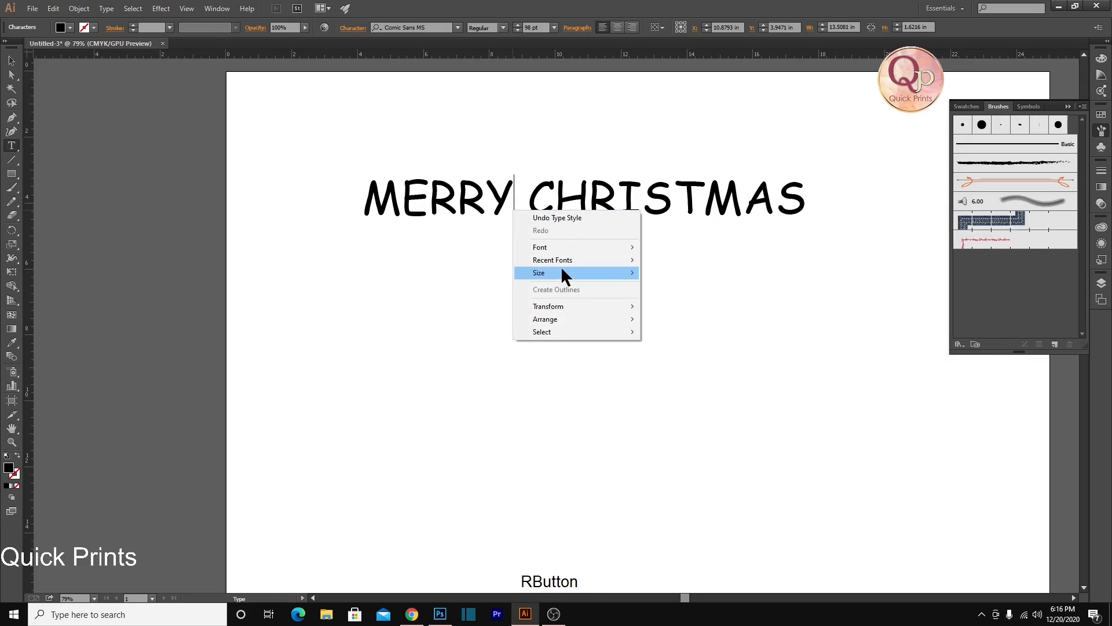
left_click(419, 215)
left_click(12, 61)
left_click(418, 191)
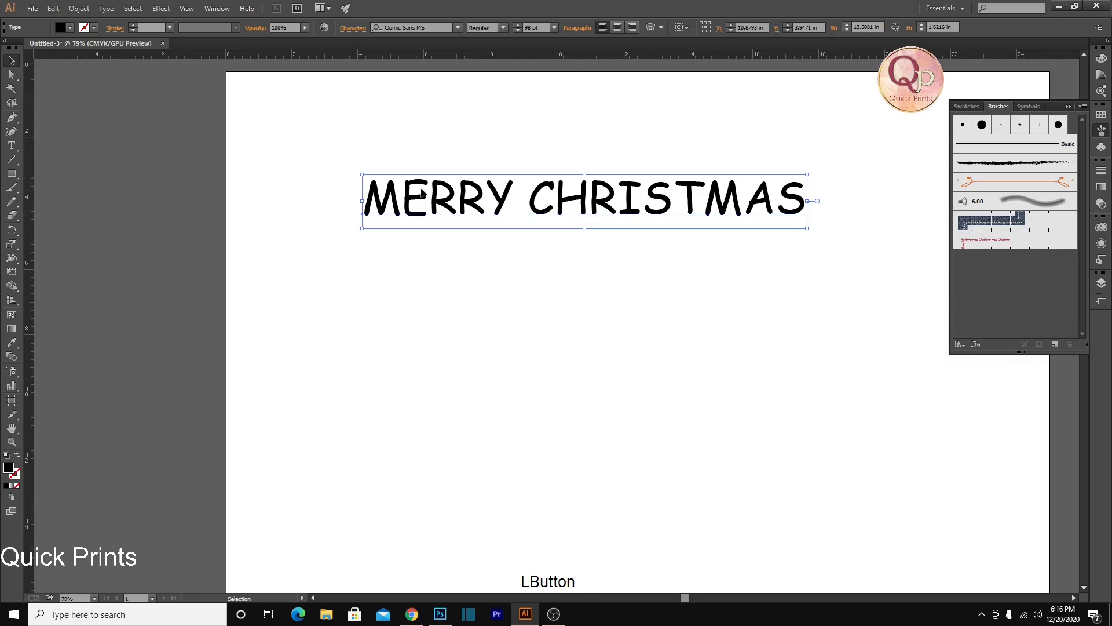
right_click(442, 197)
left_click(505, 276)
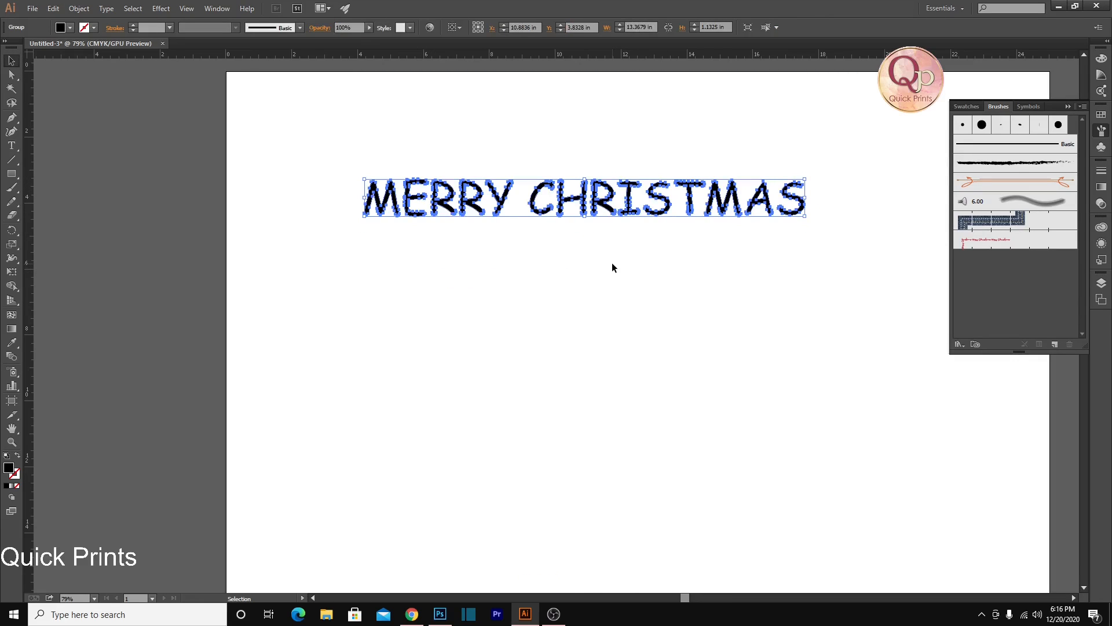
left_click(331, 179)
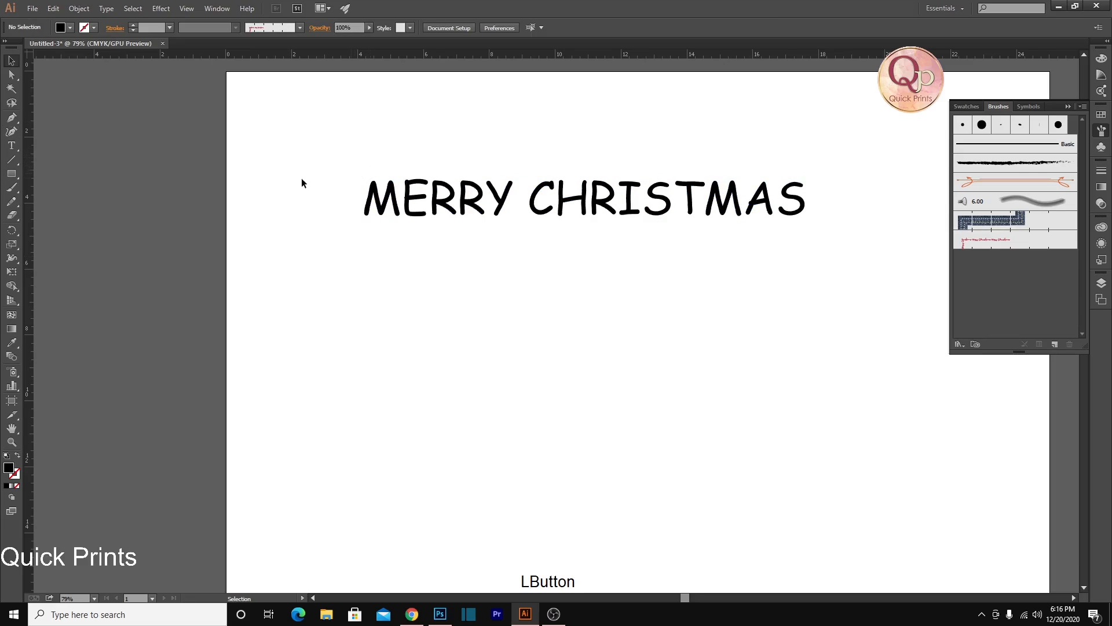
Try ungrouping the outlined lettering, and undo both the ungrouping and the outline conversion
left_click(389, 198)
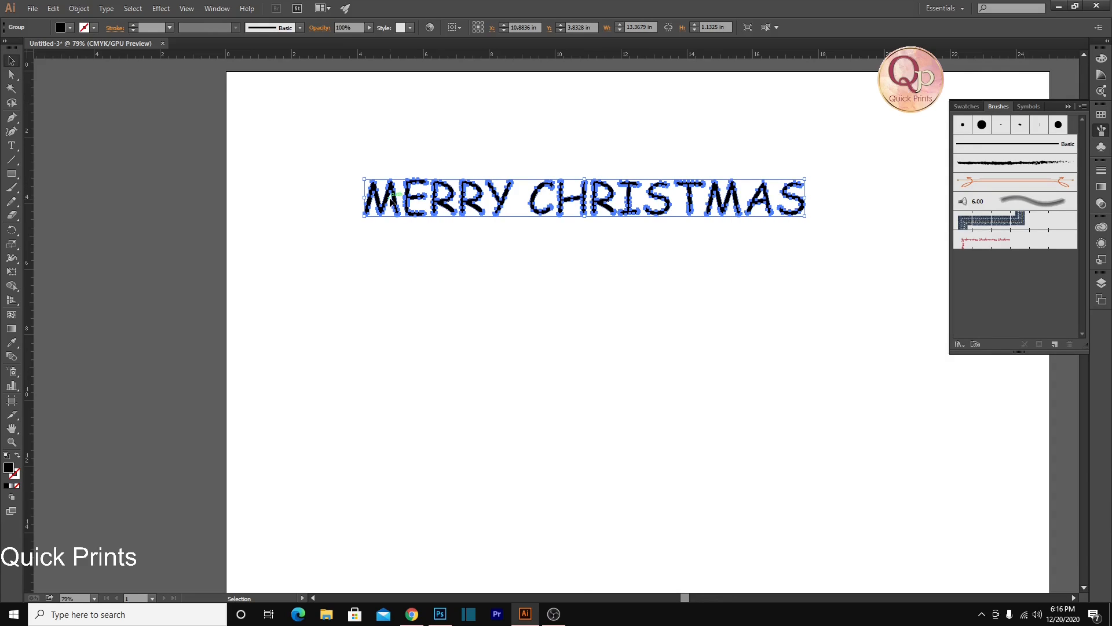
right_click(391, 200)
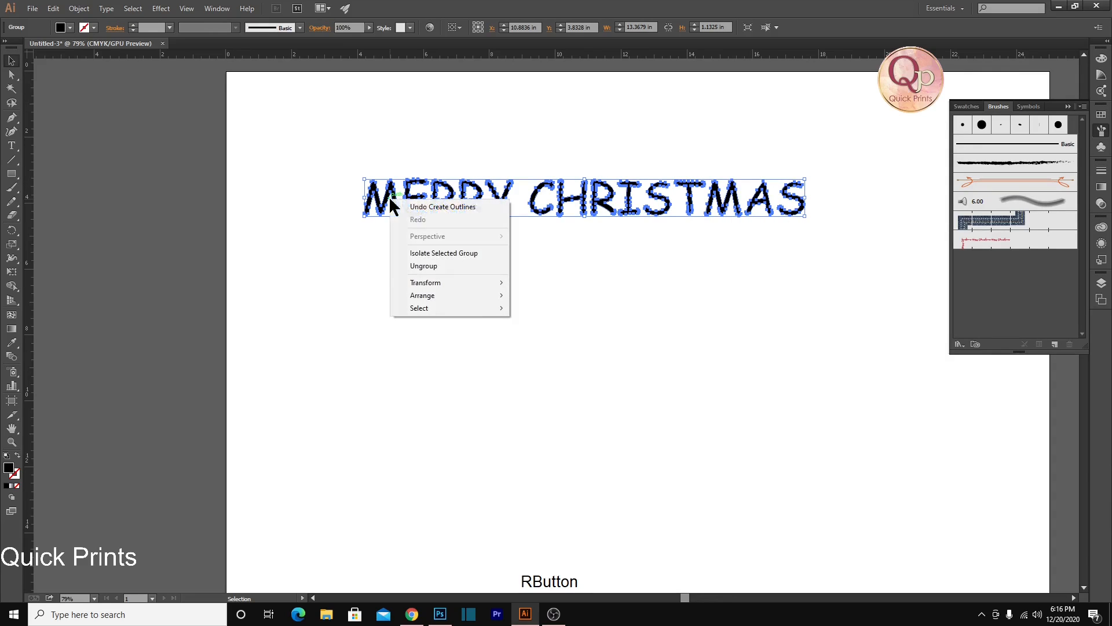
left_click(423, 265)
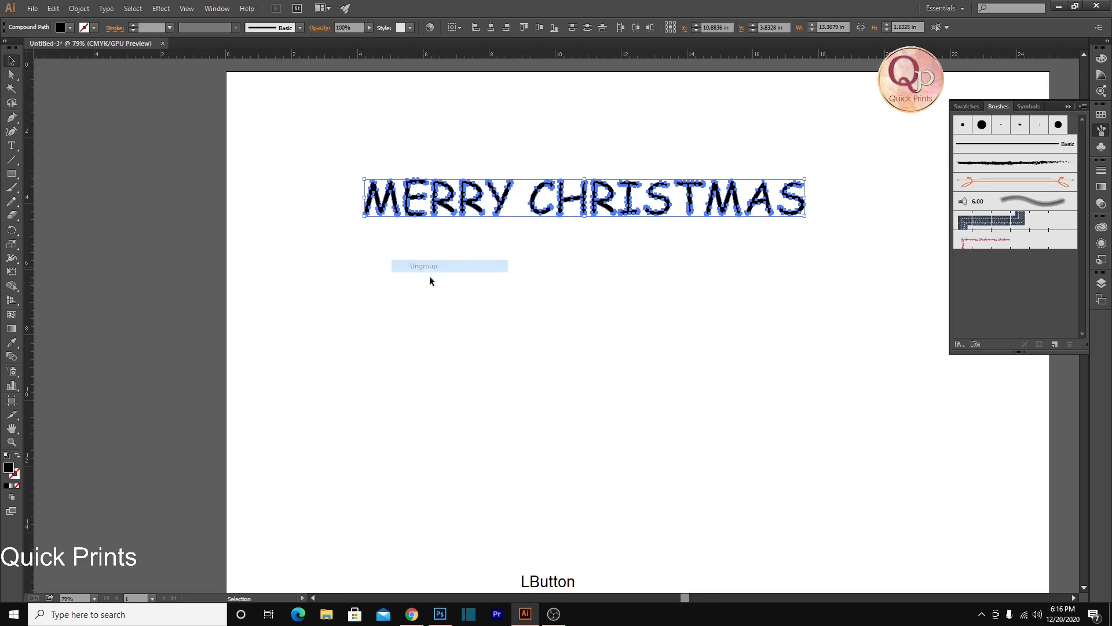
left_click(438, 293)
left_click(400, 204)
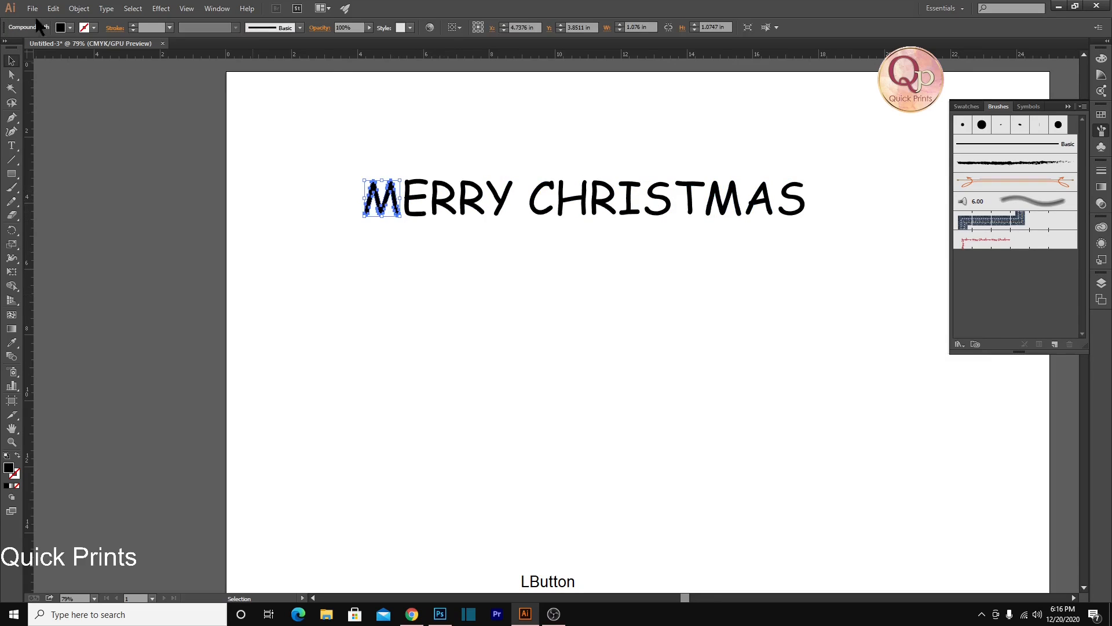
left_click_drag(294, 149, 869, 265)
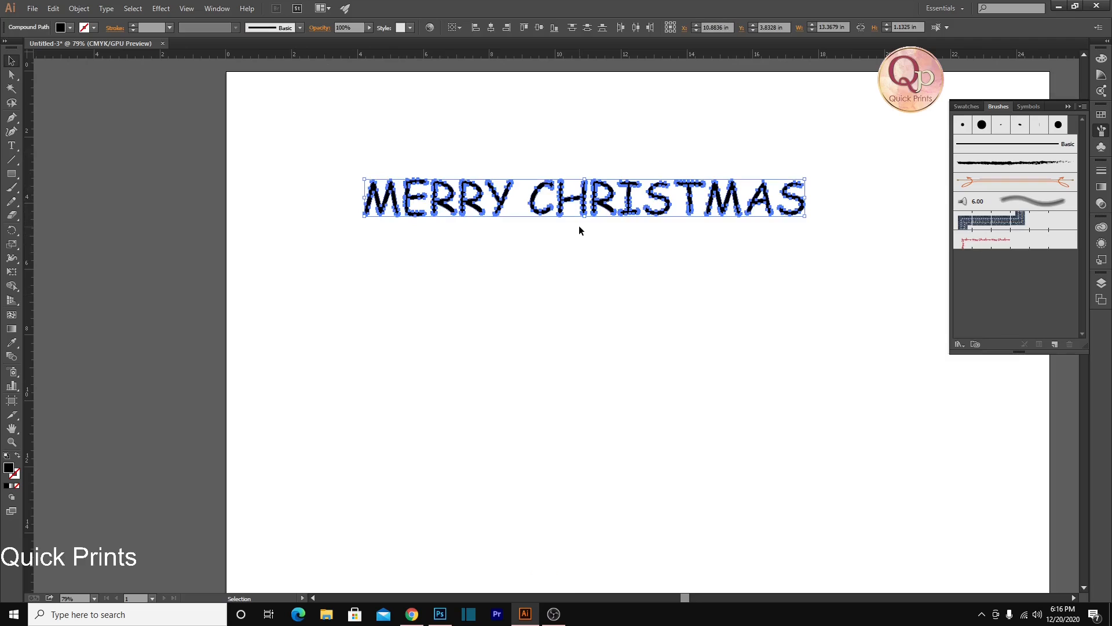
key("ctrl+z")
key("ctrl+z")
Create outlines from the "MERRY CHRISTMAS" text again and ungroup them into separate letters
left_click(558, 199)
right_click(558, 195)
left_click(588, 273)
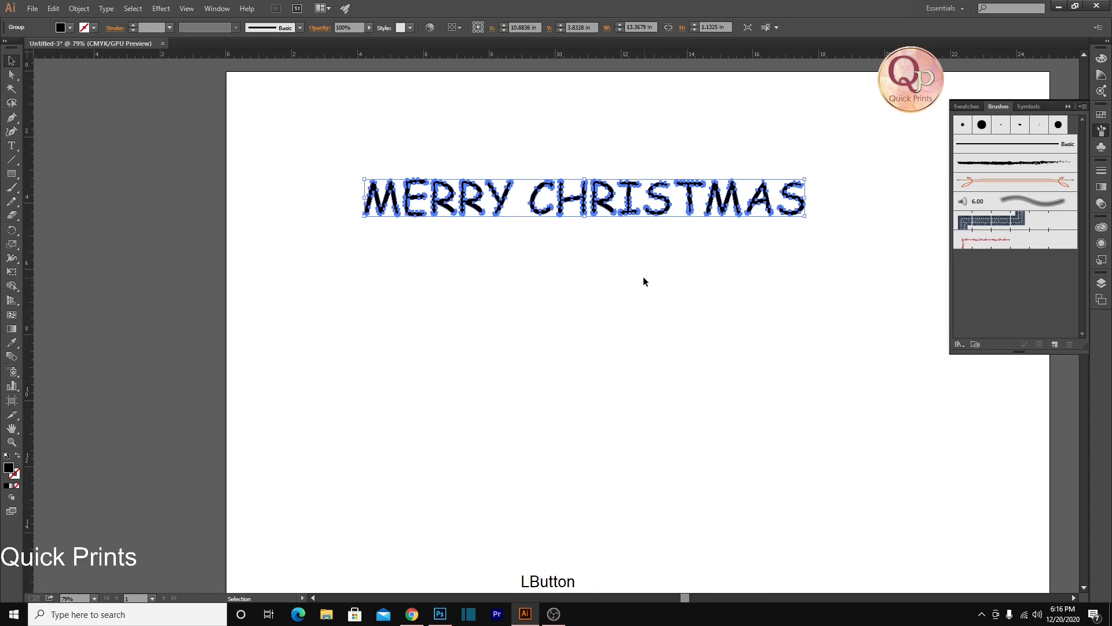
left_click(643, 276)
left_click(386, 195)
right_click(397, 196)
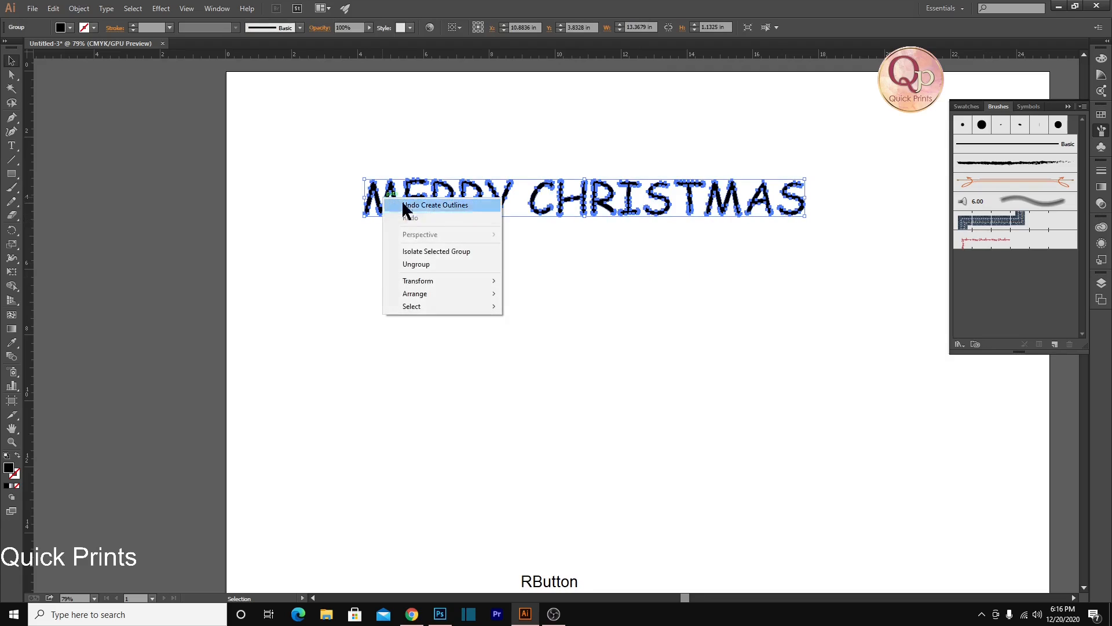
left_click(418, 262)
left_click(450, 307)
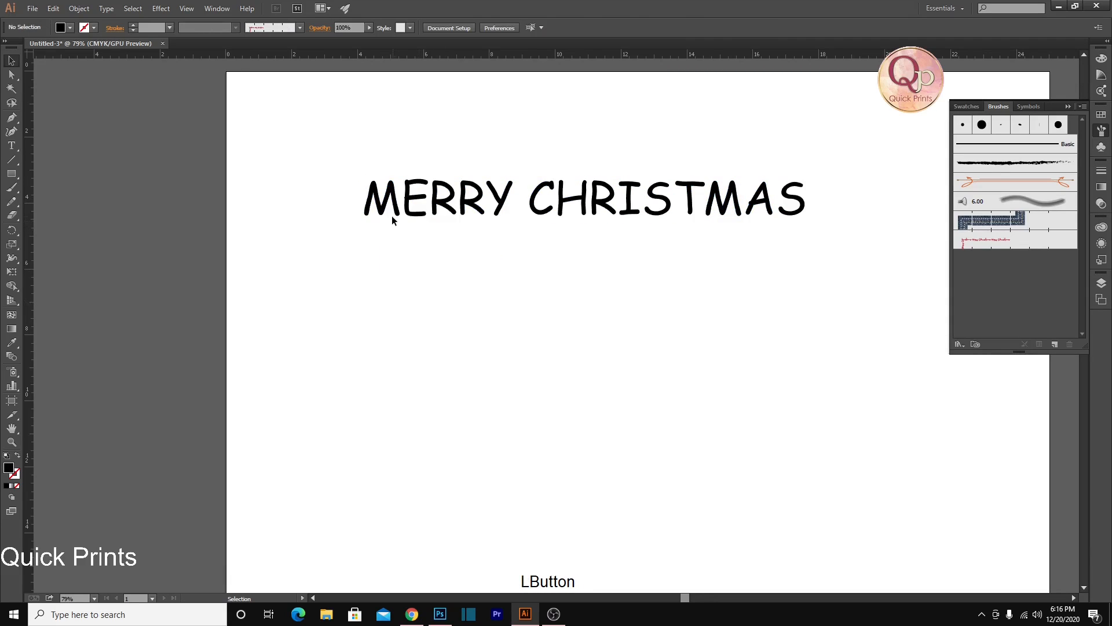
Fill the first R of "MERRY" with green and the second R with CMYK Blue
left_click(397, 194)
left_click(416, 184)
left_click(454, 210)
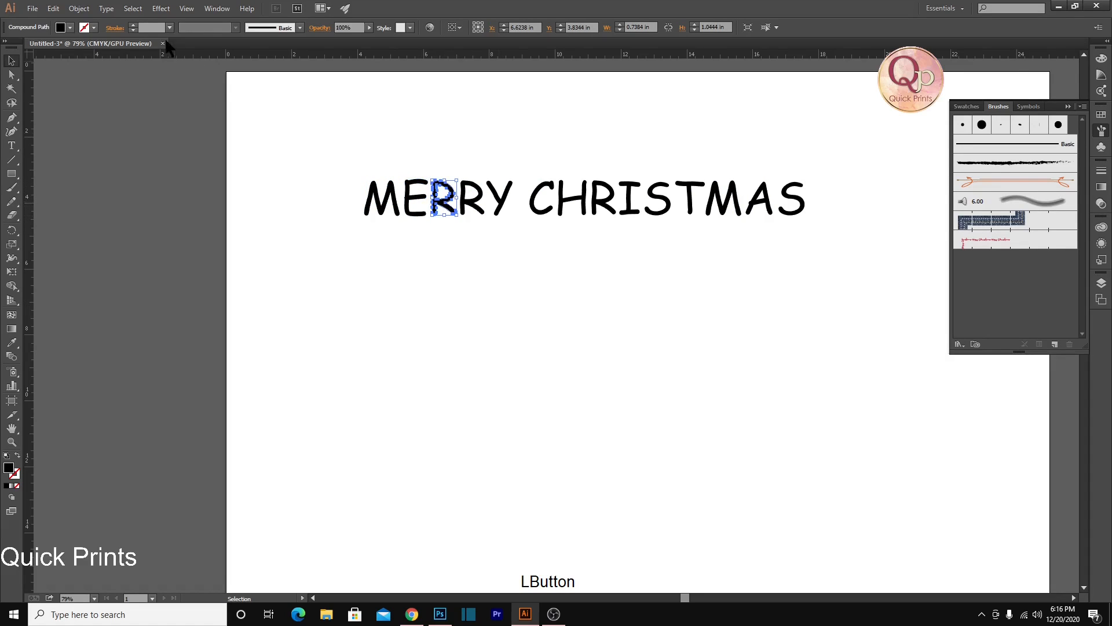
left_click(71, 28)
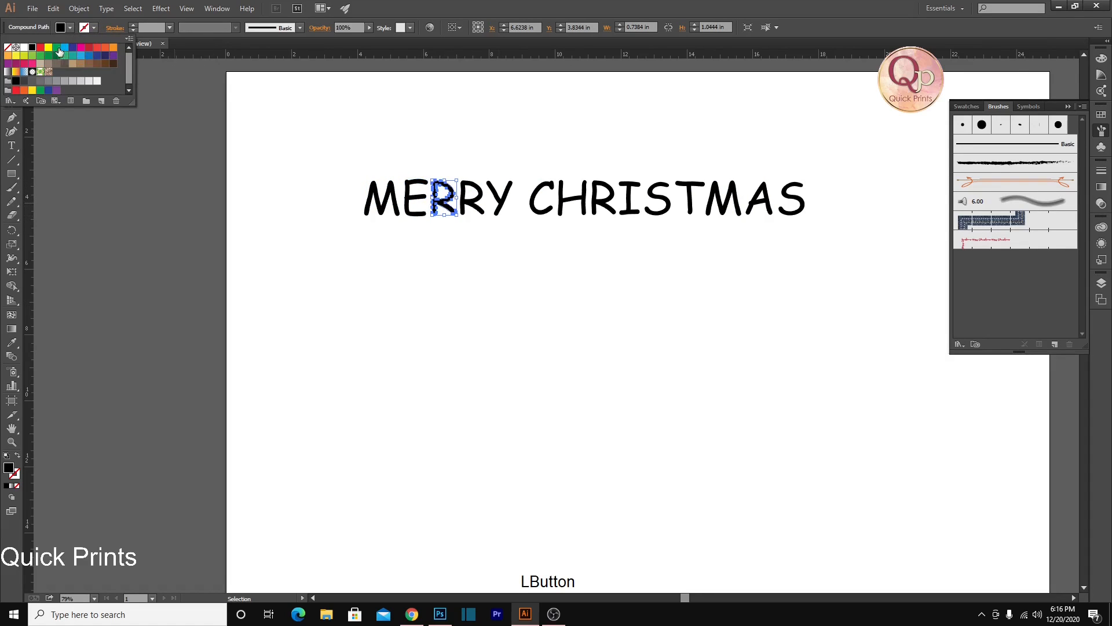
left_click(56, 47)
left_click(475, 203)
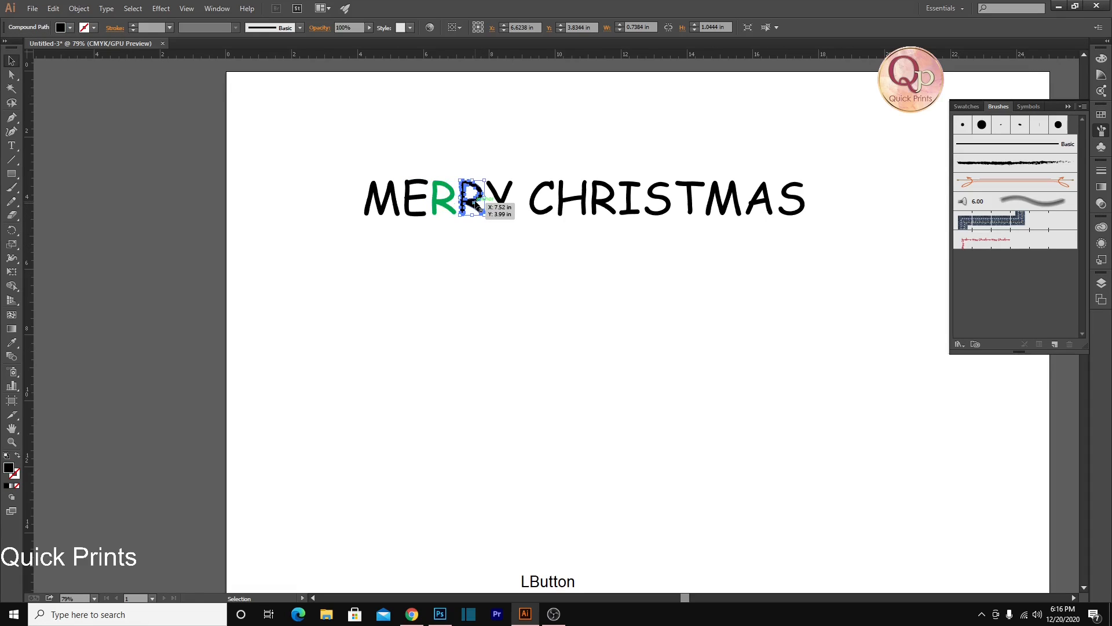
left_click(70, 28)
left_click(71, 51)
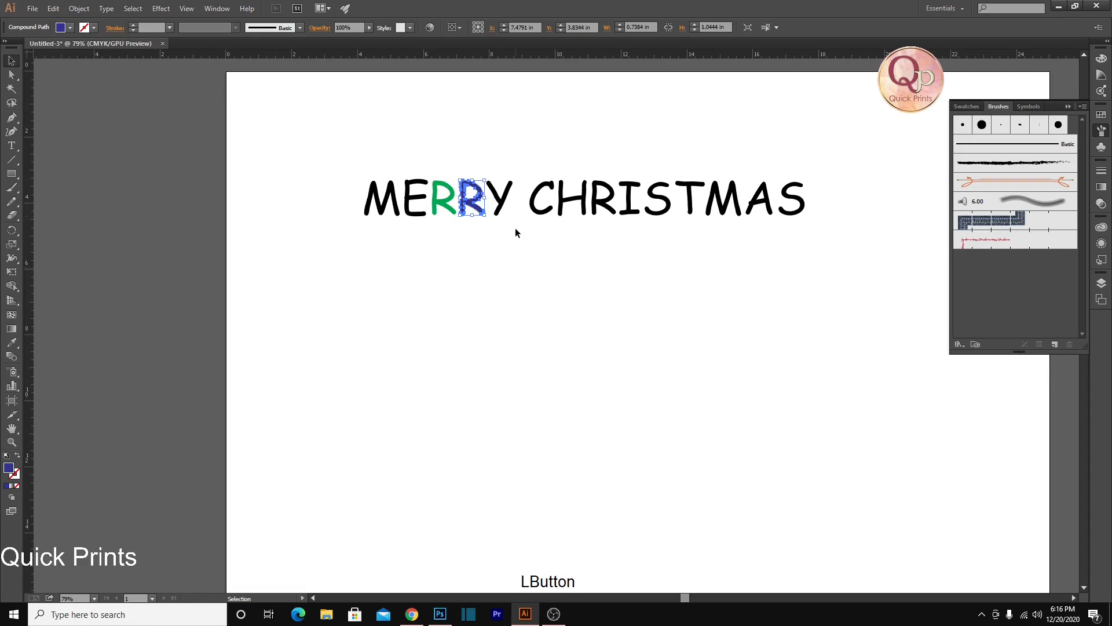
Fill the Y of "MERRY" with dark red and the E with bright red
left_click(78, 28)
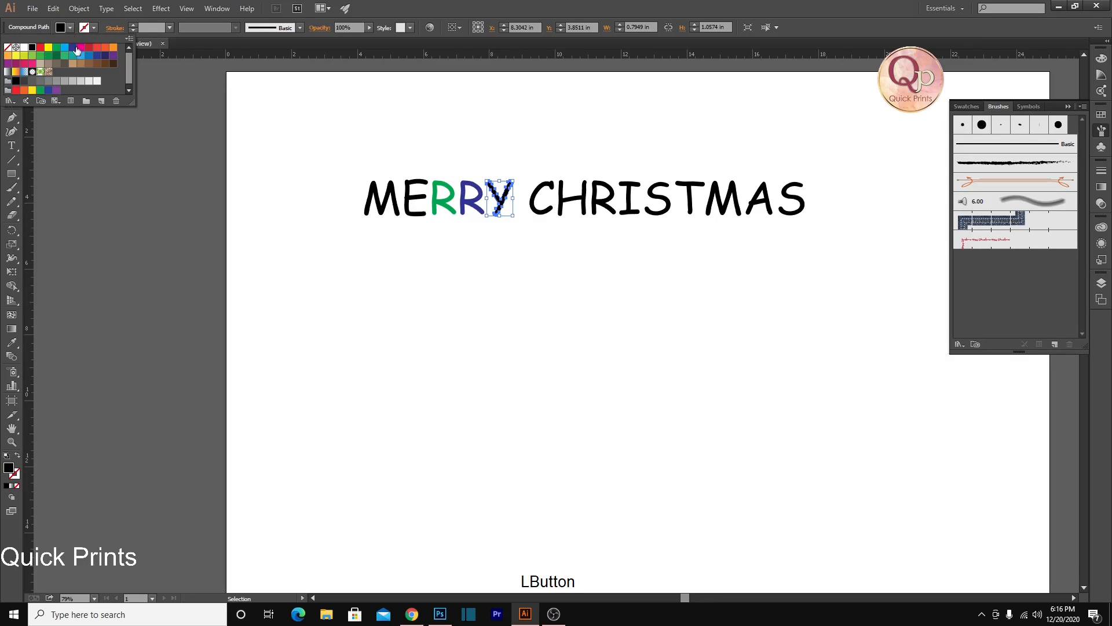
left_click(90, 52)
left_click(422, 200)
left_click(69, 27)
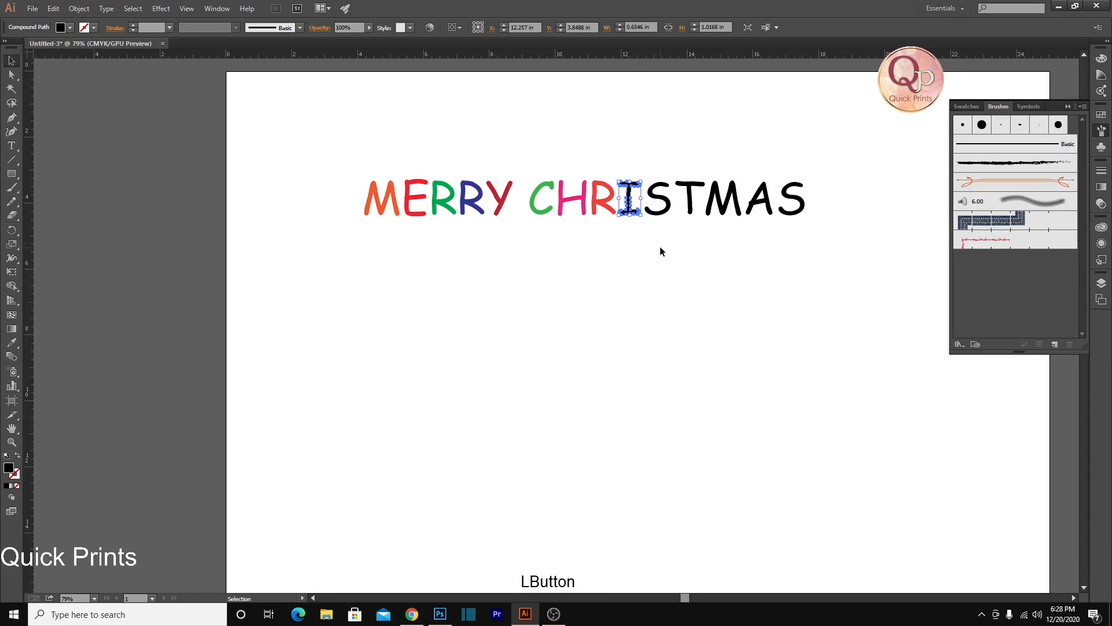
left_click(659, 246)
key("ctrl+space")
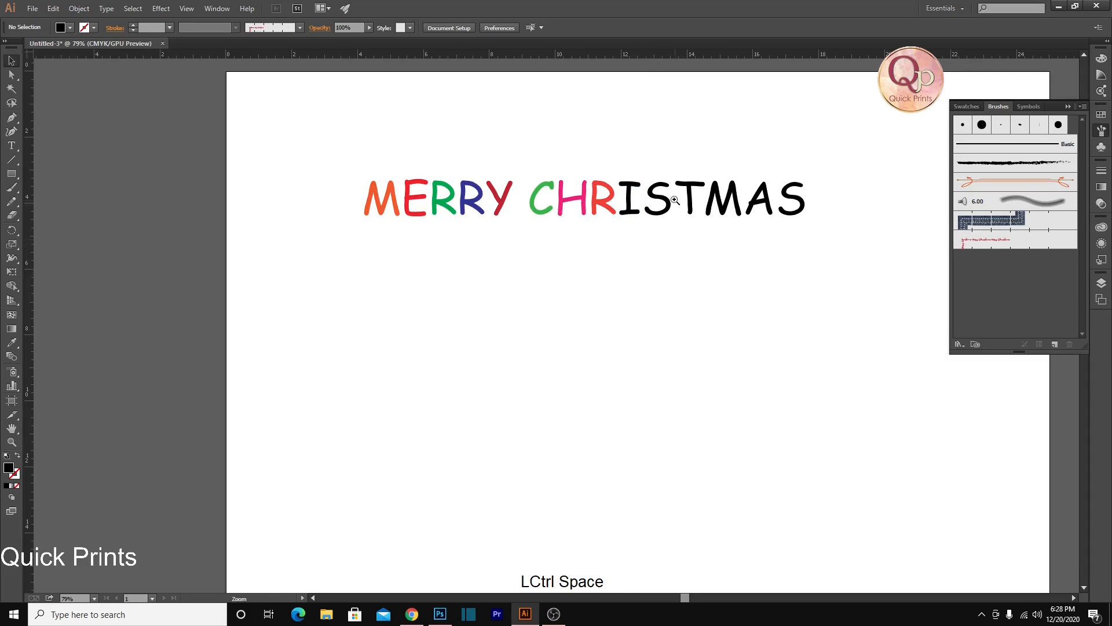
Fill the I of "CHRISTMAS" with blue and its first S with yellow-green
left_click(676, 200)
left_click(550, 197)
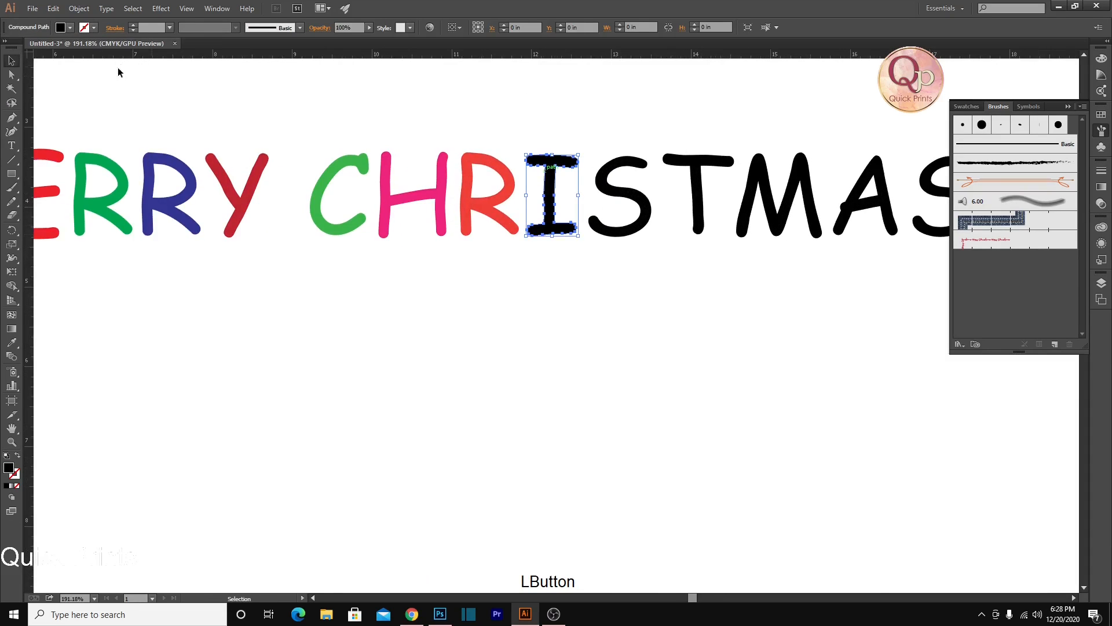
left_click(69, 27)
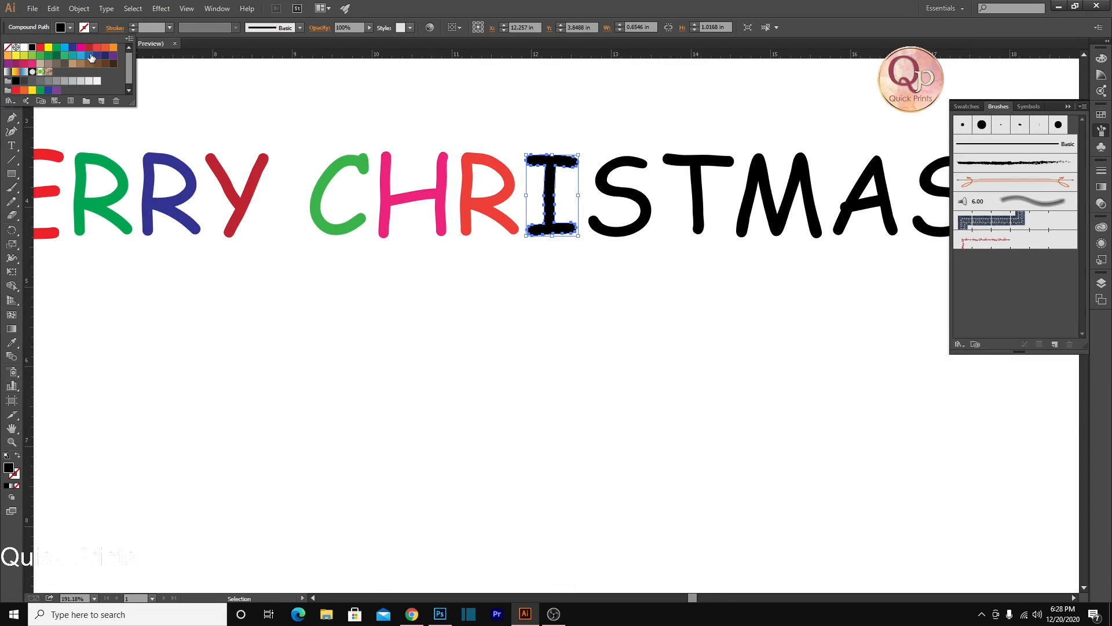
left_click(86, 56)
left_click(622, 241)
left_click(621, 229)
left_click(93, 28)
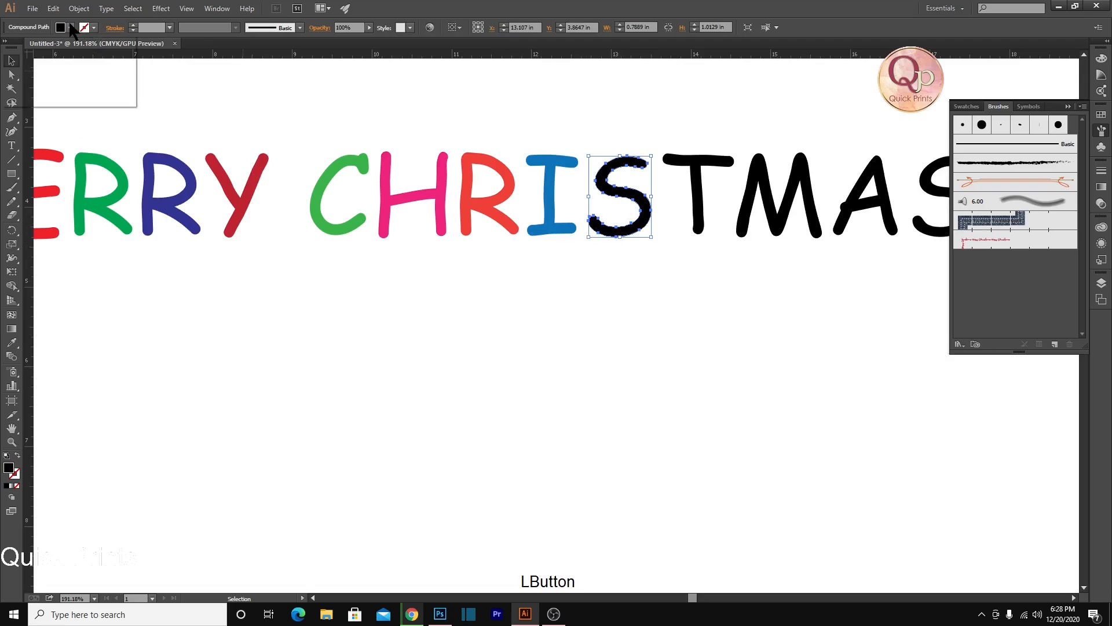
left_click(24, 56)
left_click(454, 306, "ctrl")
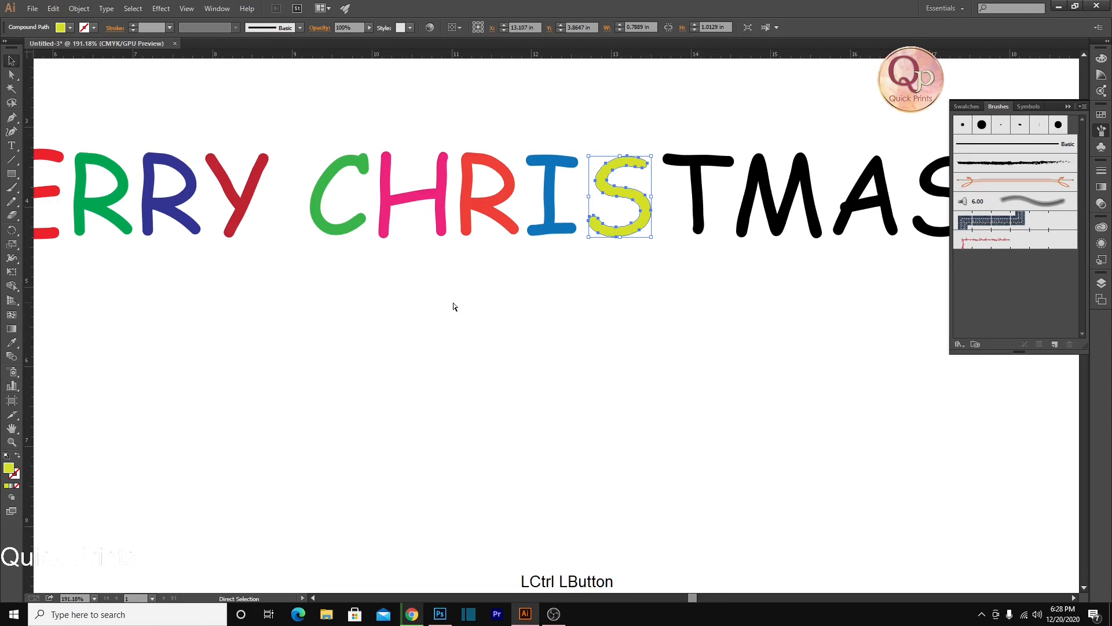
Fill the T of "CHRISTMAS" with green and the M with purple
scroll(470, 306, "down", 2)
left_click_drag(592, 327, 479, 313)
left_click(476, 235)
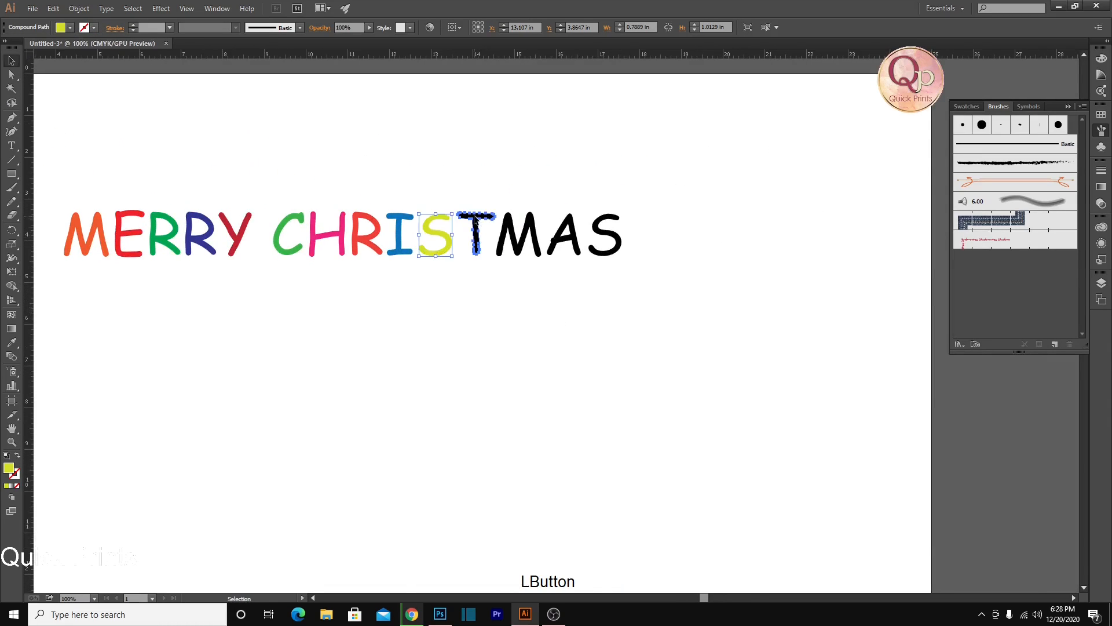
left_click(69, 28)
left_click(55, 57)
left_click(518, 235)
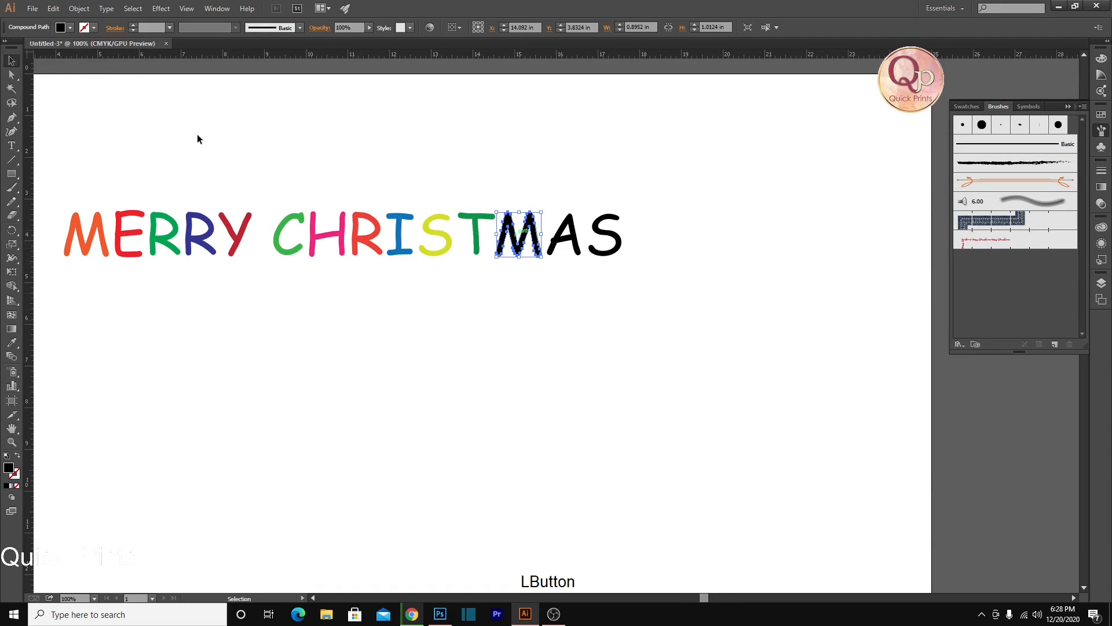
left_click(70, 28)
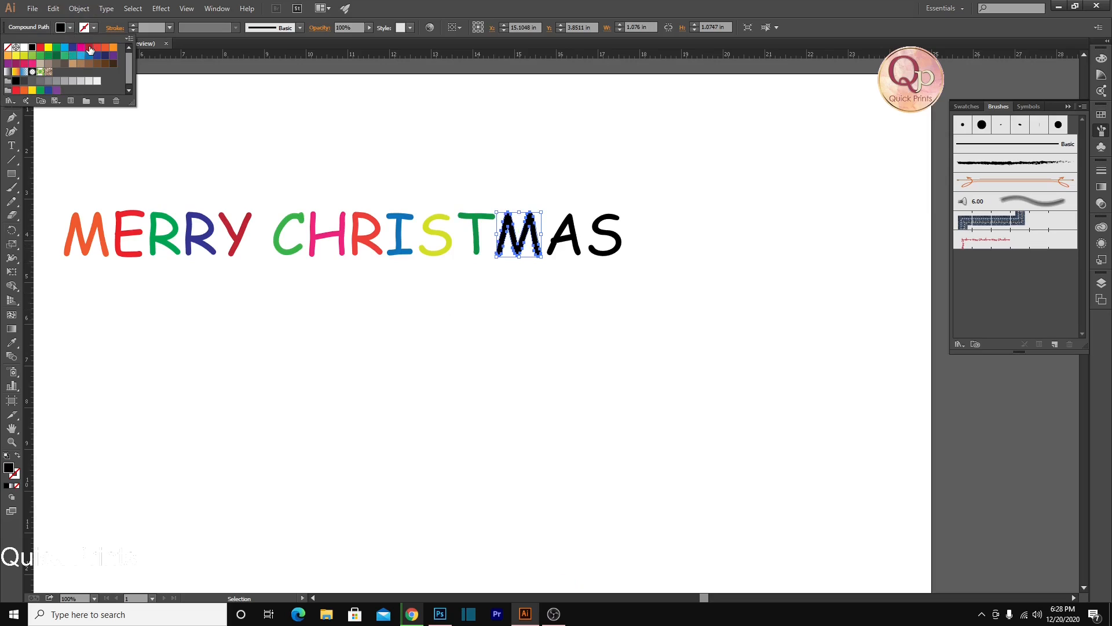
left_click(113, 57)
Fill the A of "CHRISTMAS" with orange and the final S with yellow
left_click(565, 235)
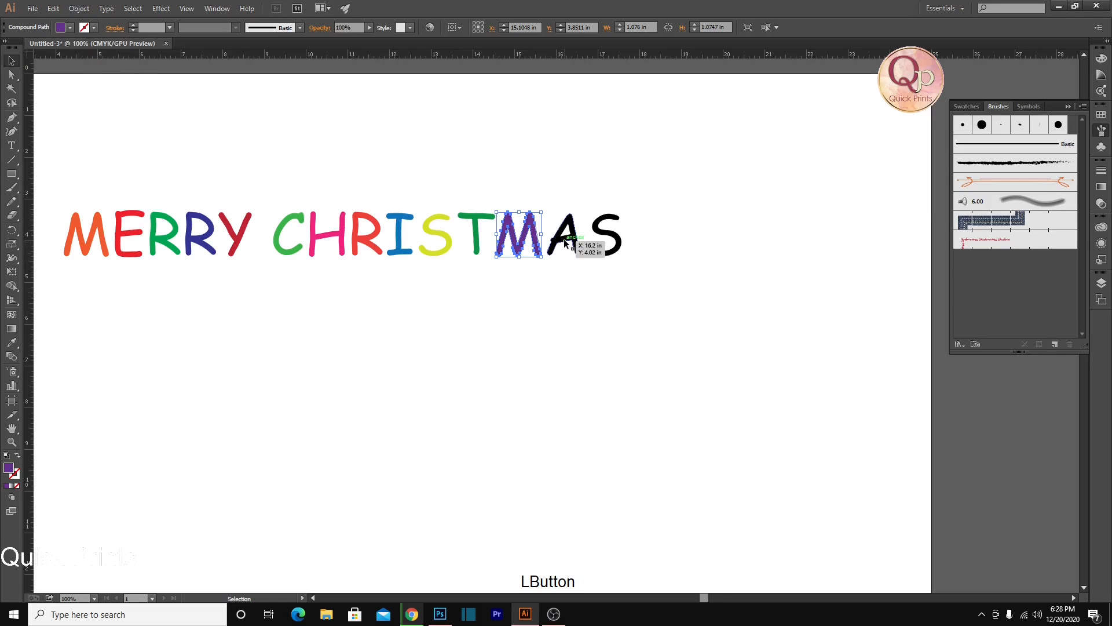
left_click(69, 28)
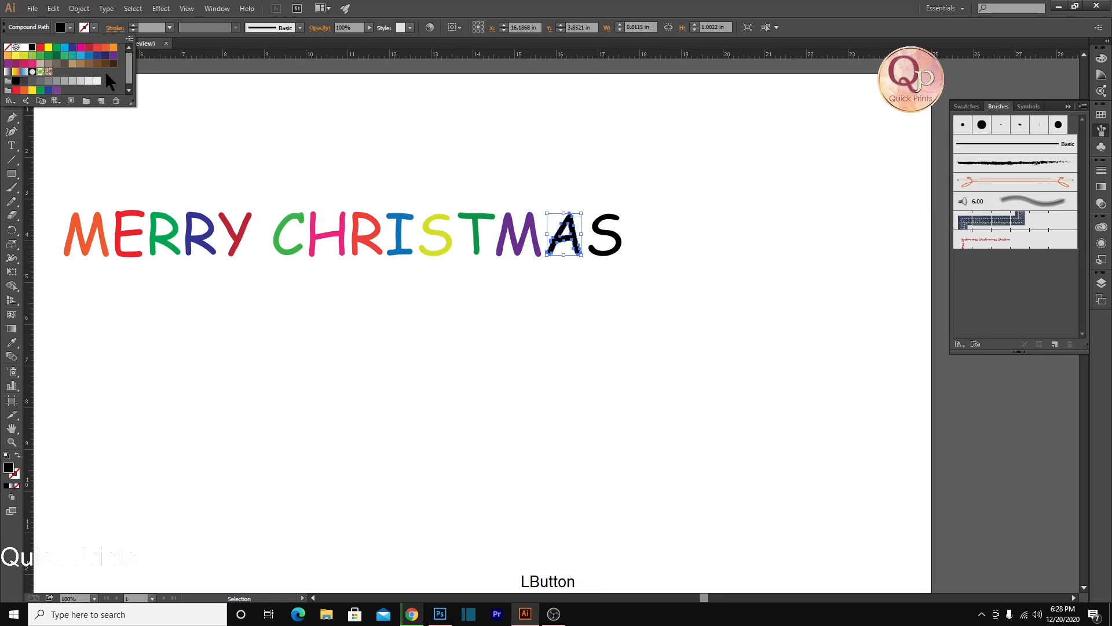
left_click(112, 50)
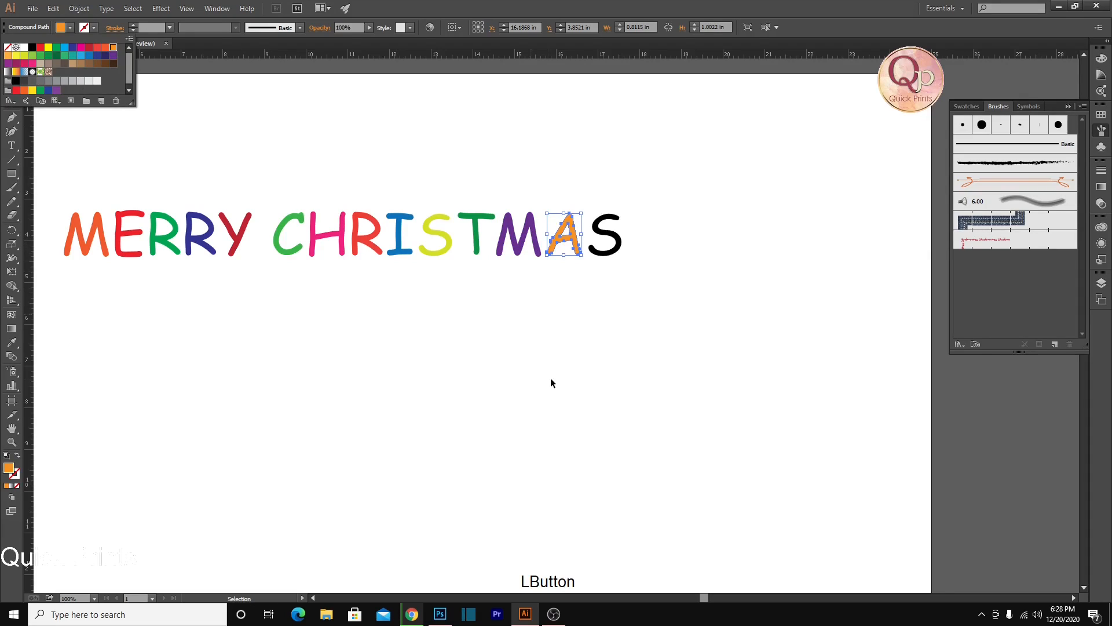
left_click(608, 250)
left_click(70, 28)
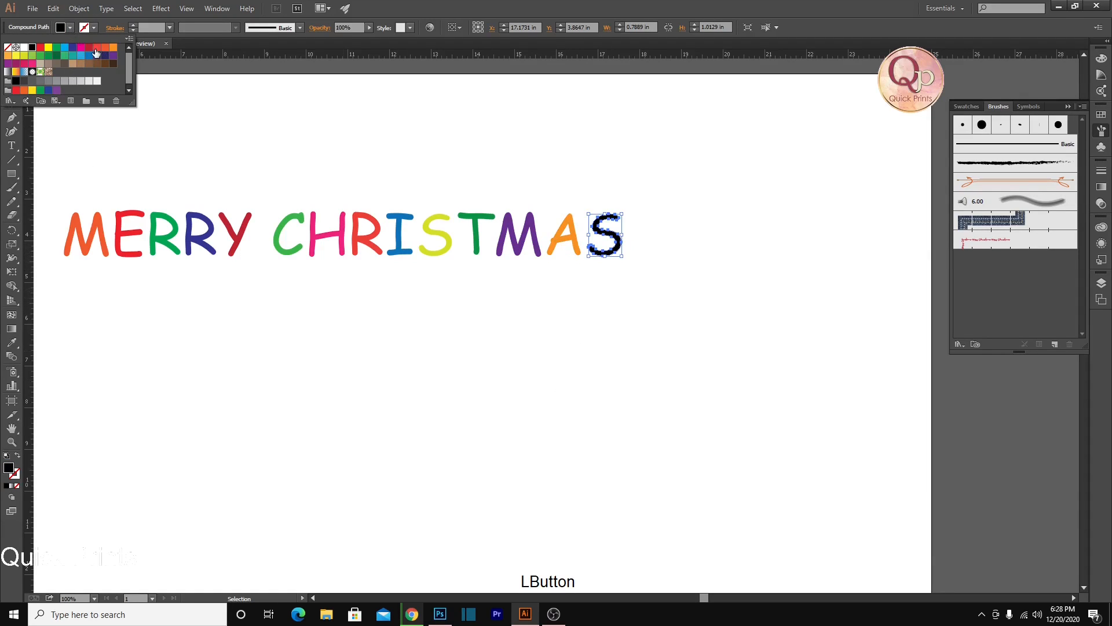
left_click(19, 53)
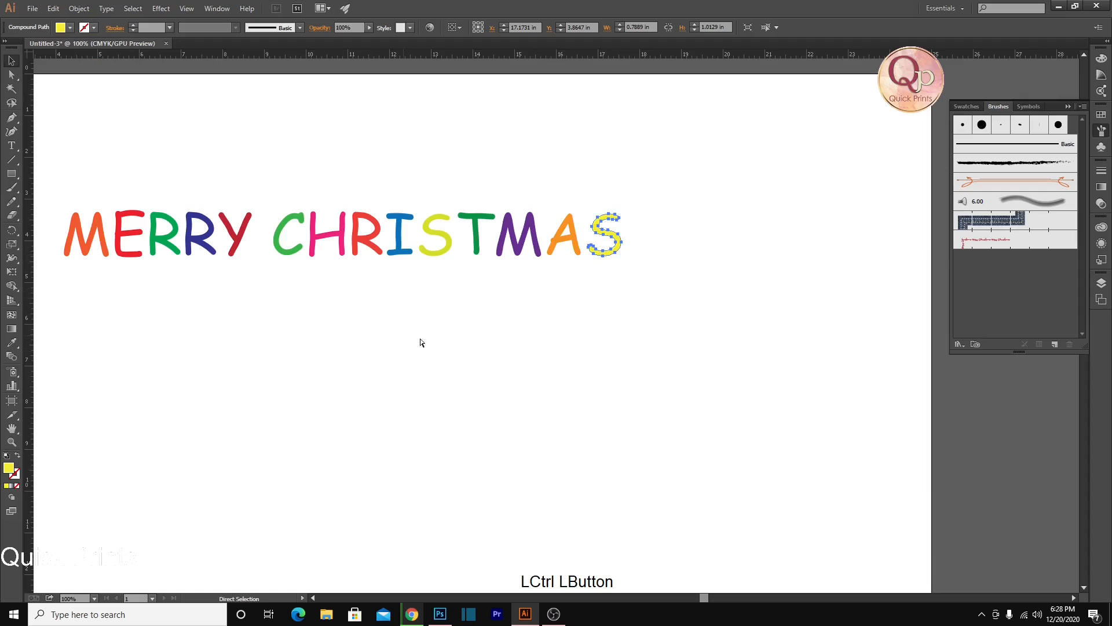
left_click(481, 347, "ctrl")
Apply a black stroke to all letters of the "MERRY CHRISTMAS" lettering
scroll(510, 350, "down", 2)
left_click_drag(315, 276, 422, 294)
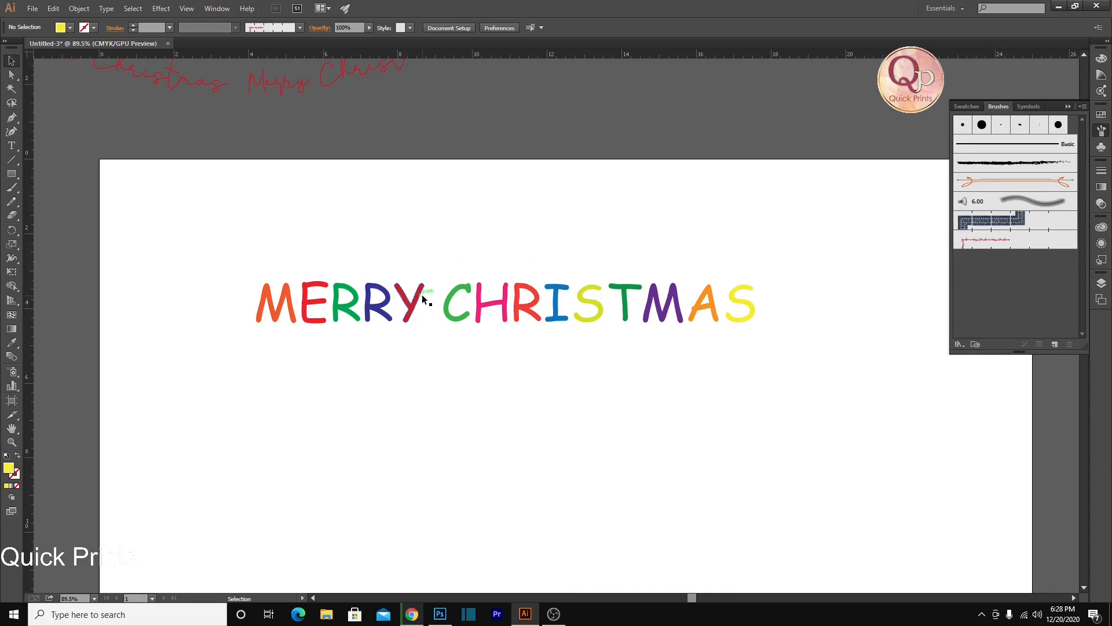
left_click_drag(224, 248, 822, 356)
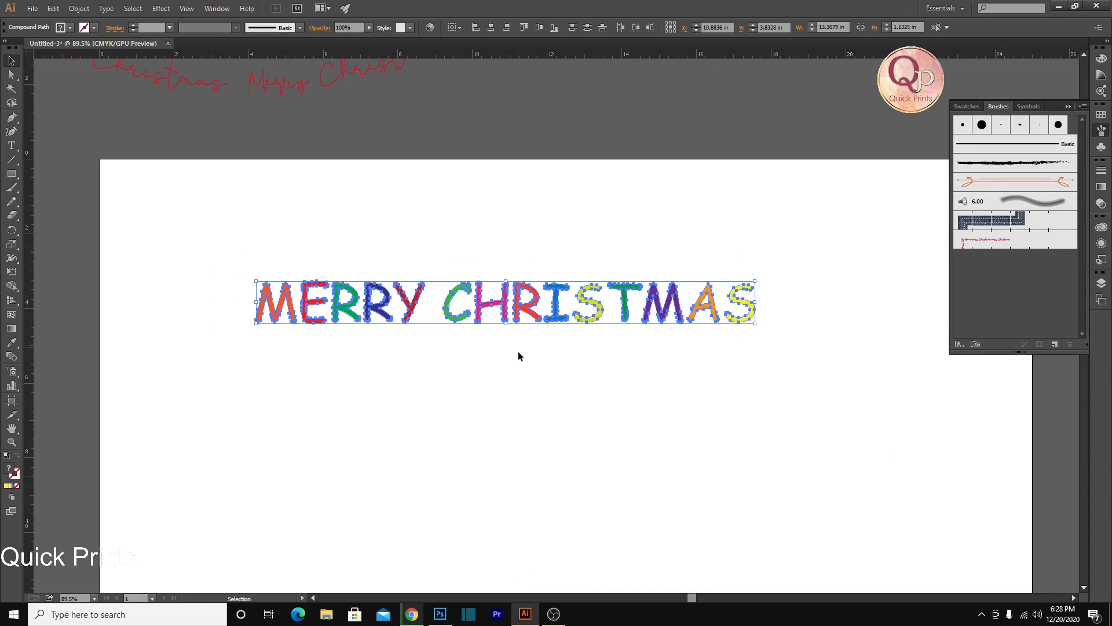
left_click(94, 28)
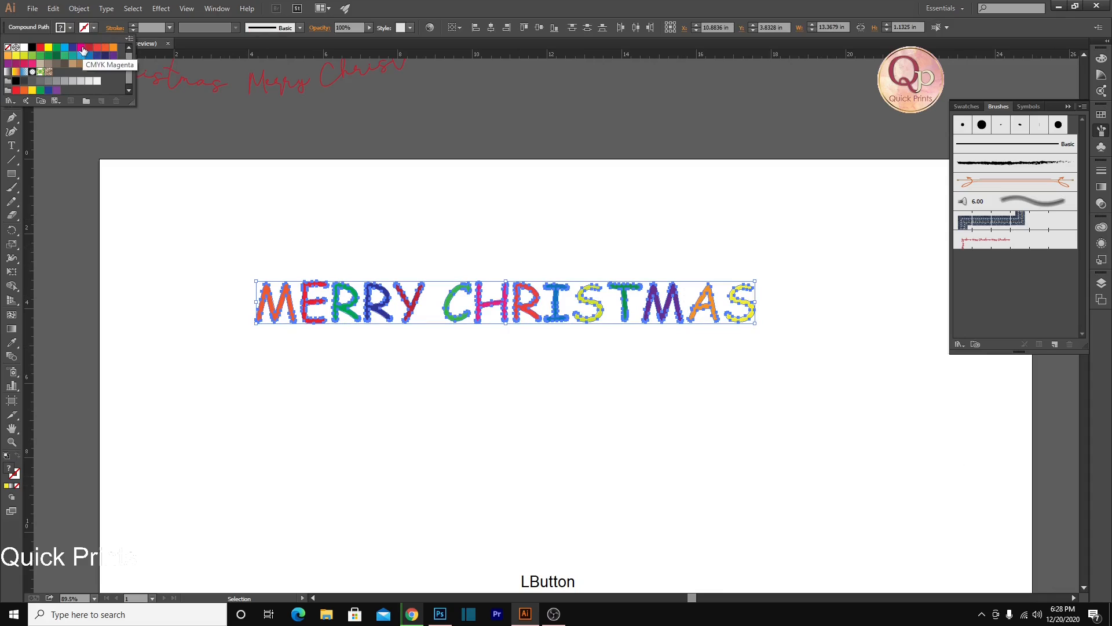
left_click(33, 49)
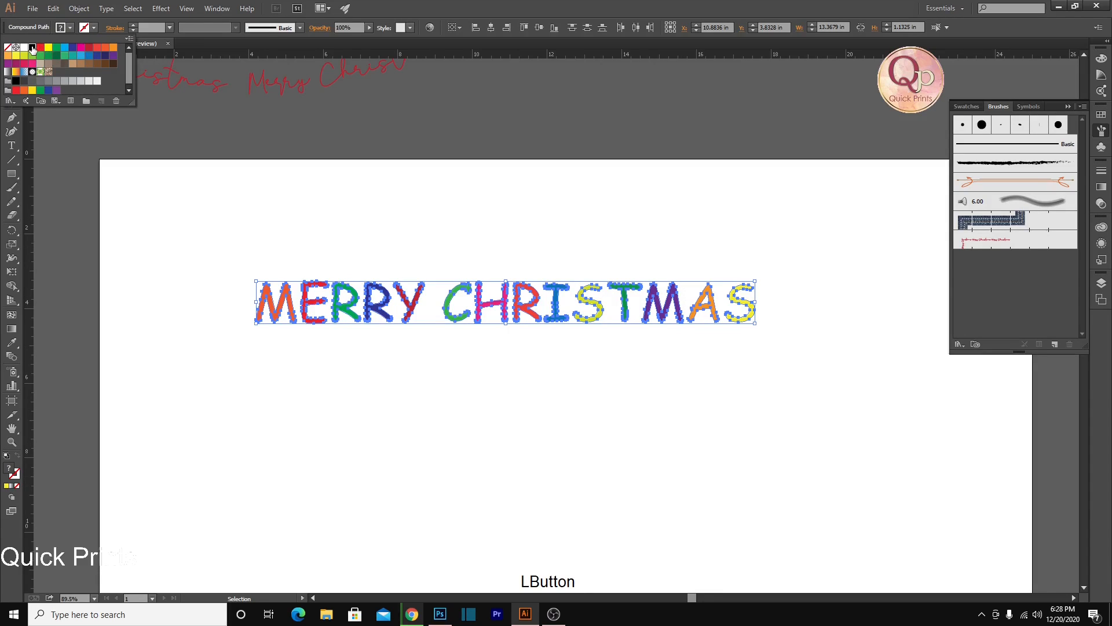
key("ctrl")
left_click(361, 206, "ctrl")
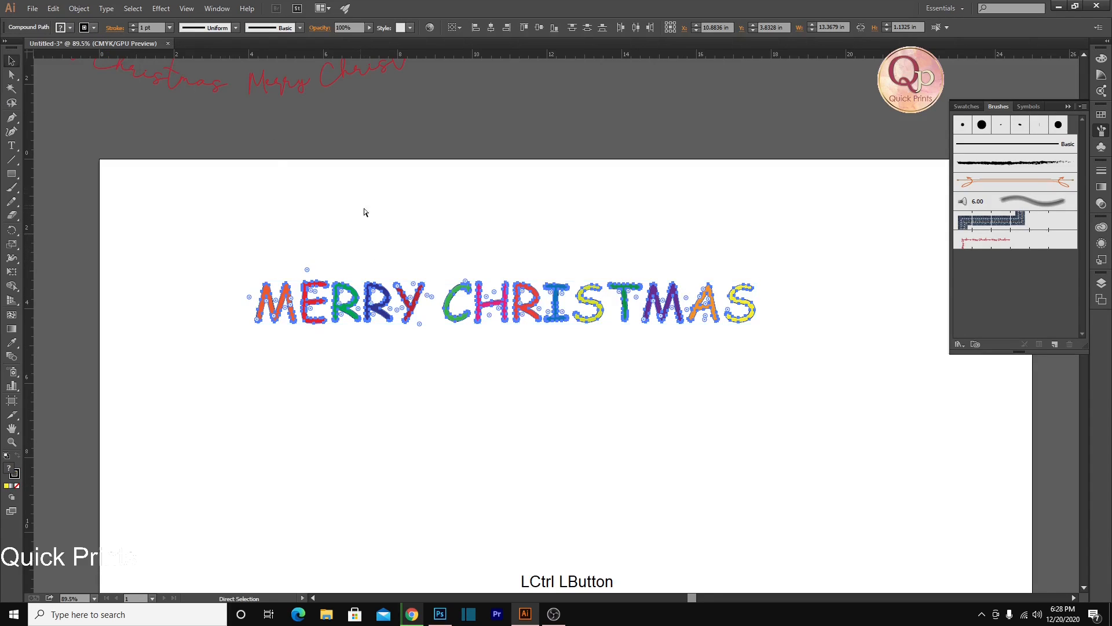
left_click_drag(305, 248, 389, 261)
left_click(446, 270, "ctrl")
left_click_drag(344, 303, 443, 332)
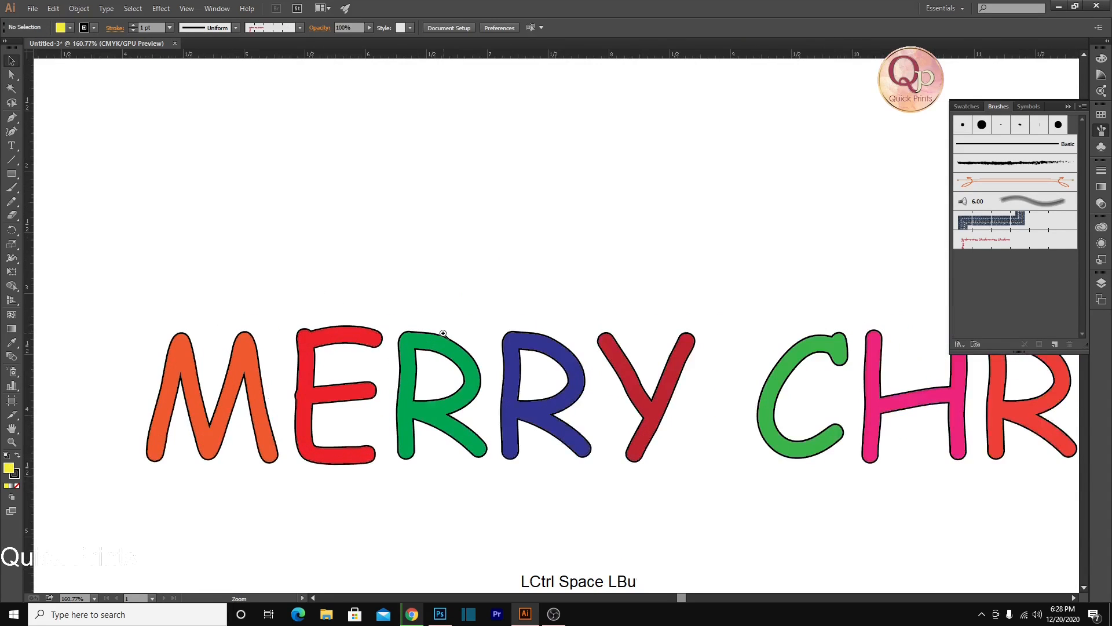
Try painting a straight line beneath the lettering with the Paintbrush and Basic brush, undoing both attempts
scroll(444, 335, "down", 4)
left_click_drag(536, 379, 438, 344)
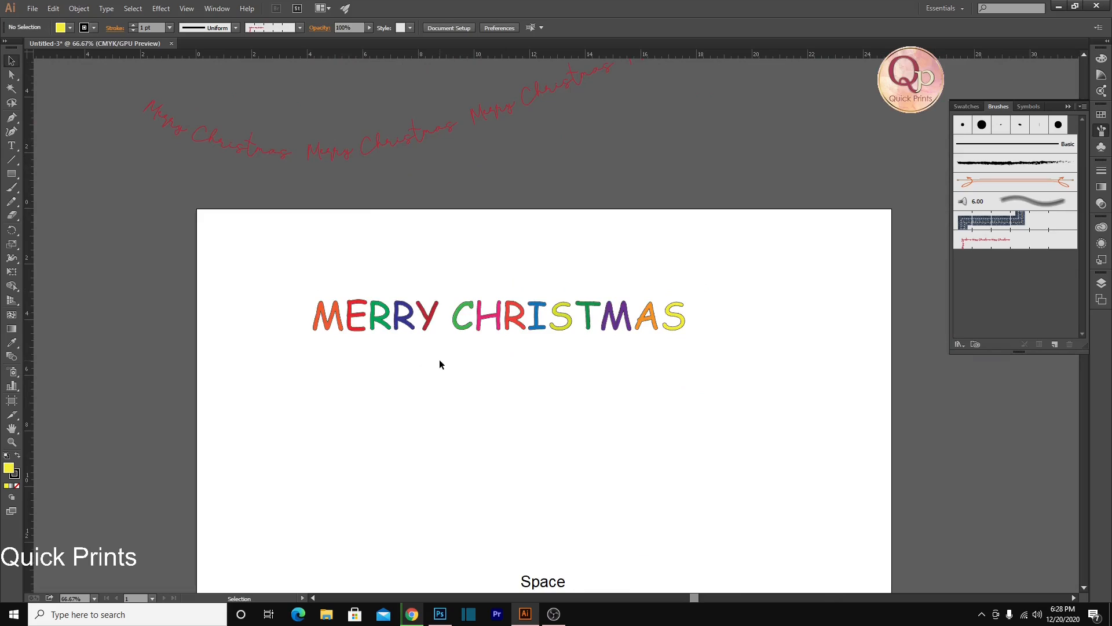
left_click(11, 187)
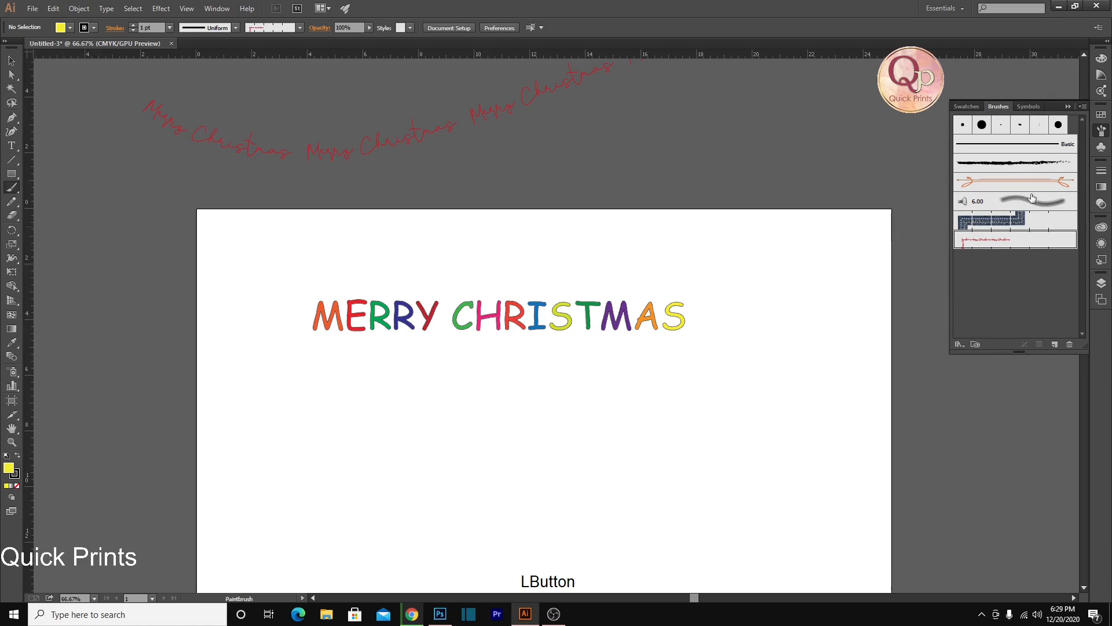
left_click(1007, 146)
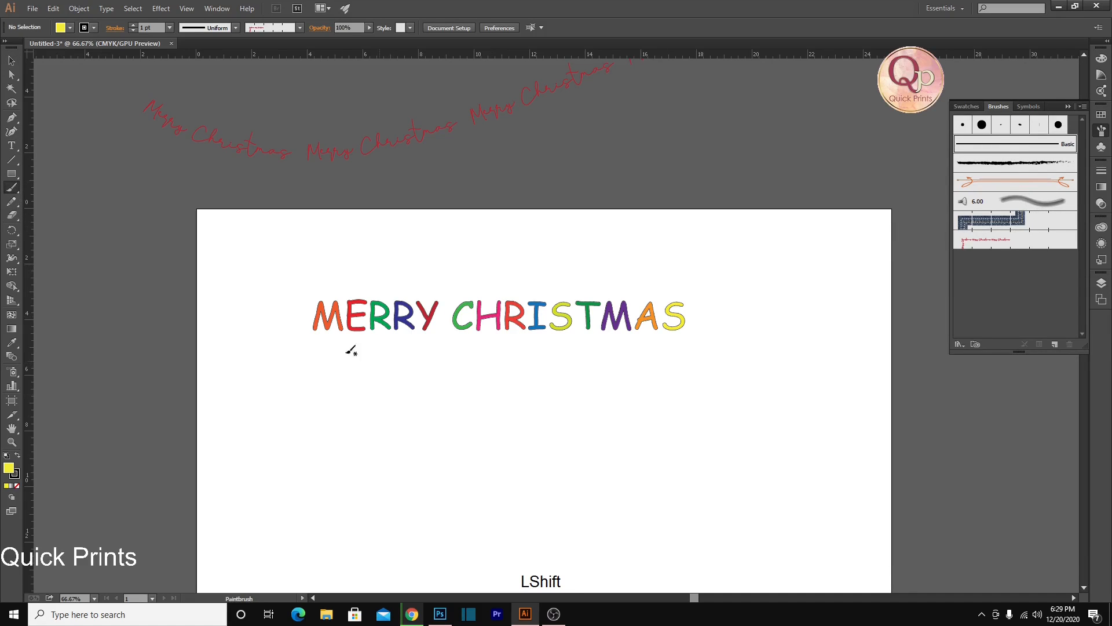
left_click_drag(307, 338, 517, 340)
left_click_drag(684, 338, 686, 339)
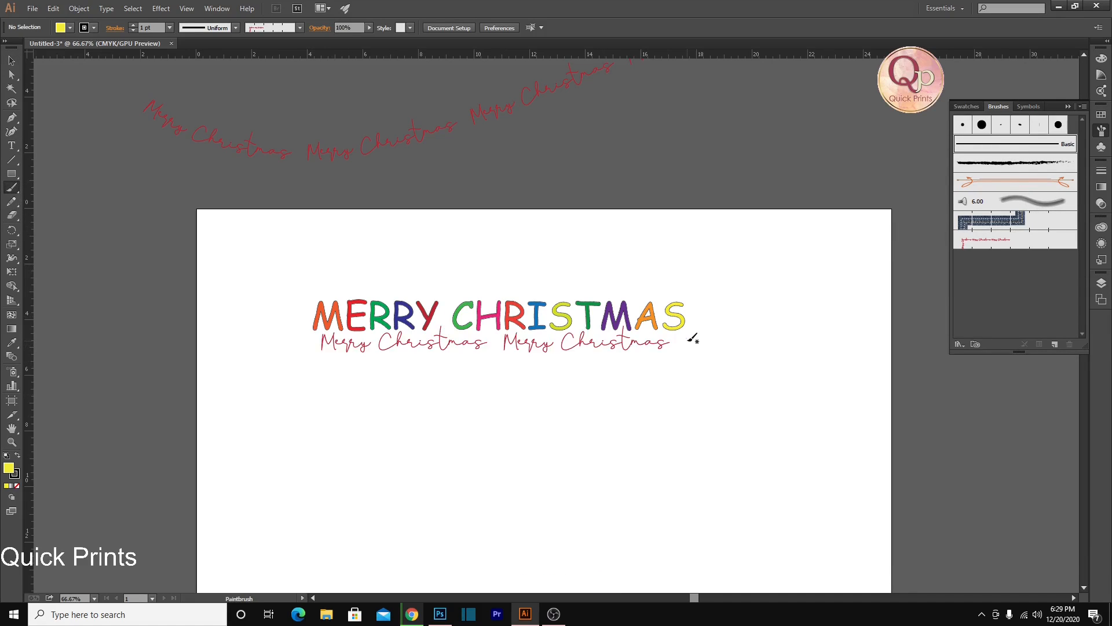
key("ctrl+z")
left_click(1004, 150)
left_click_drag(298, 341, 308, 341)
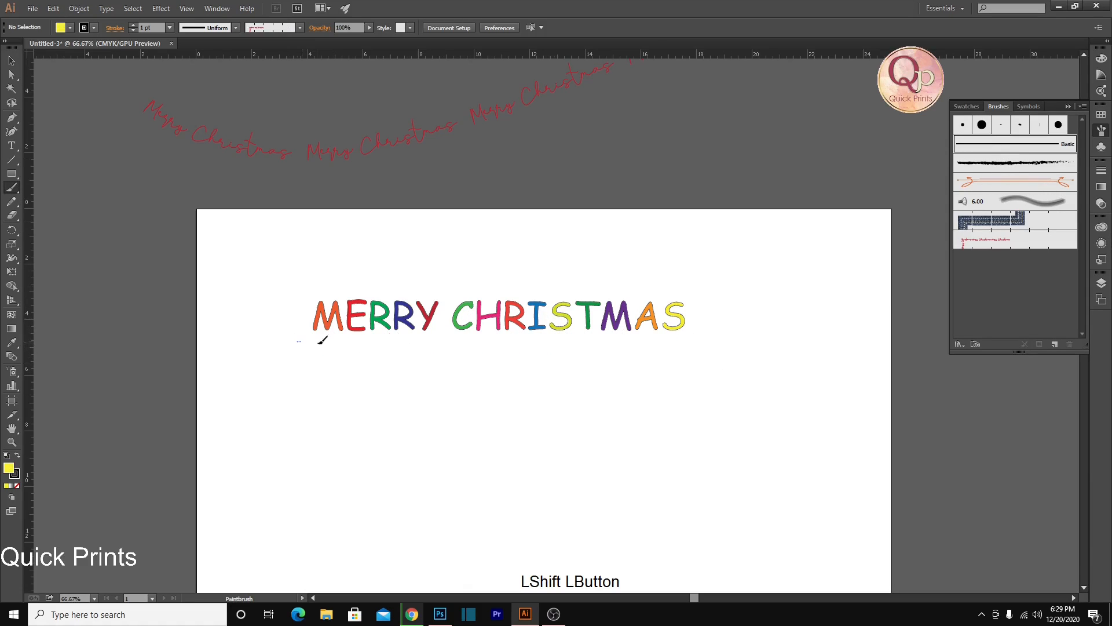
left_click_drag(678, 342, 701, 350)
key("ctrl+z")
Paint one straight horizontal line below and one above the lettering with the 15 pt. Round brush
left_click(982, 126)
left_click_drag(304, 340, 693, 339)
left_click_drag(315, 283, 685, 274)
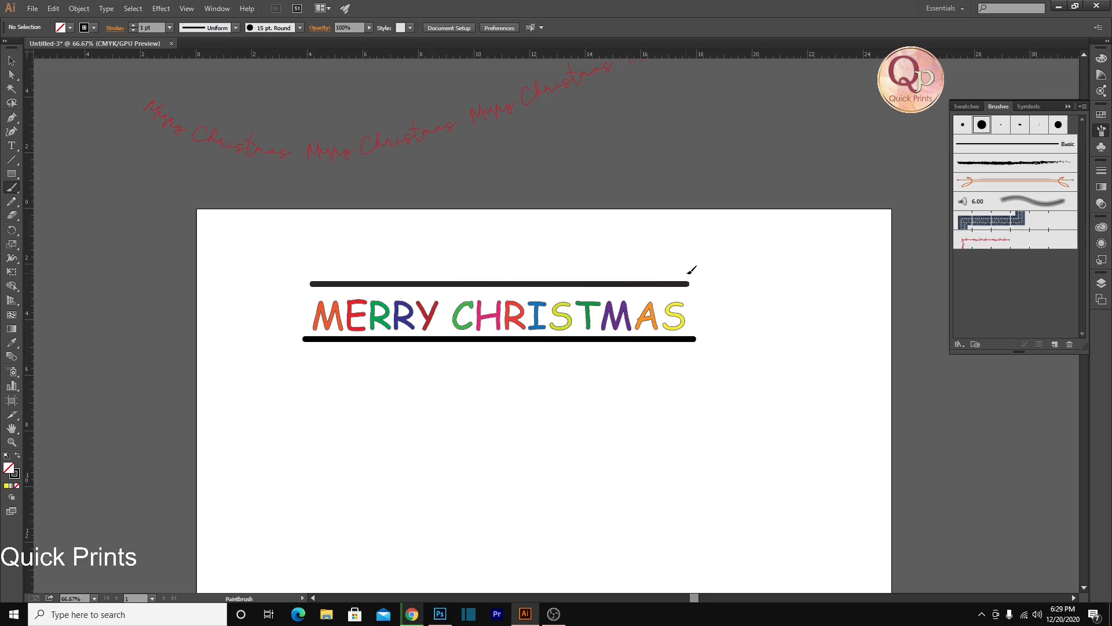
Set the stroke weight of both the upper and the lower line to 0.5 pt
left_click_drag(354, 291, 442, 278)
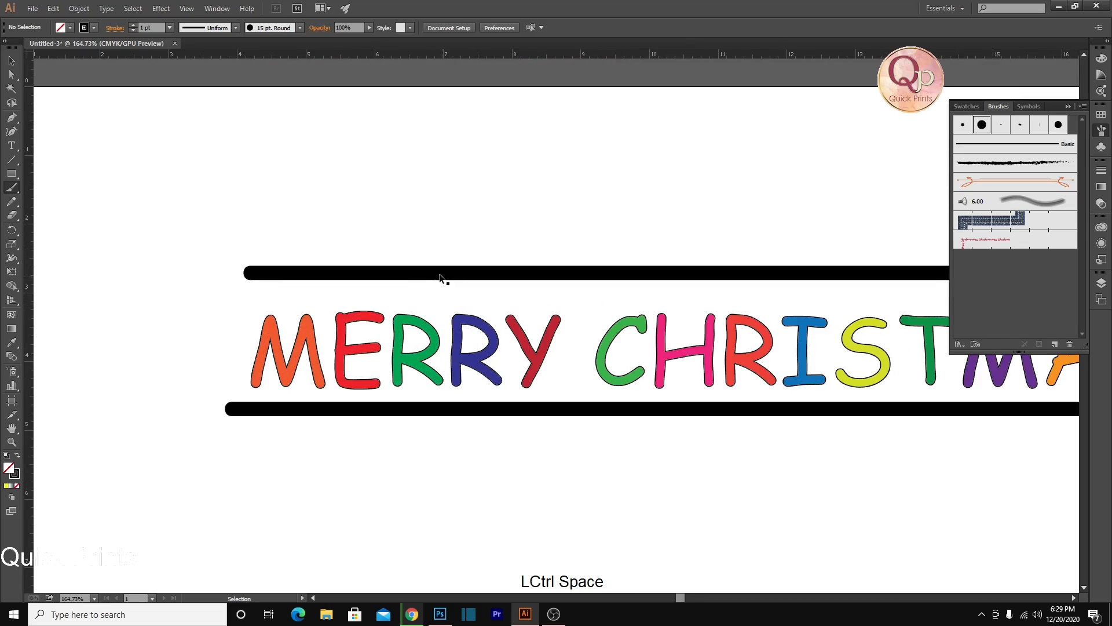
left_click(442, 274, "ctrl")
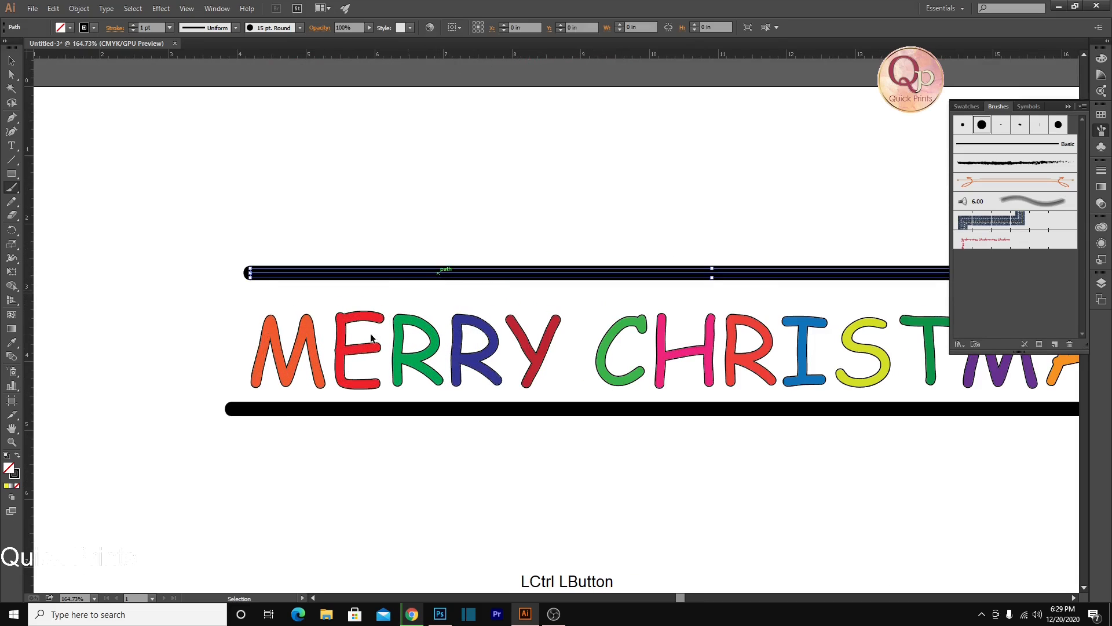
left_click(169, 27)
left_click(183, 48)
left_click(353, 415, "ctrl")
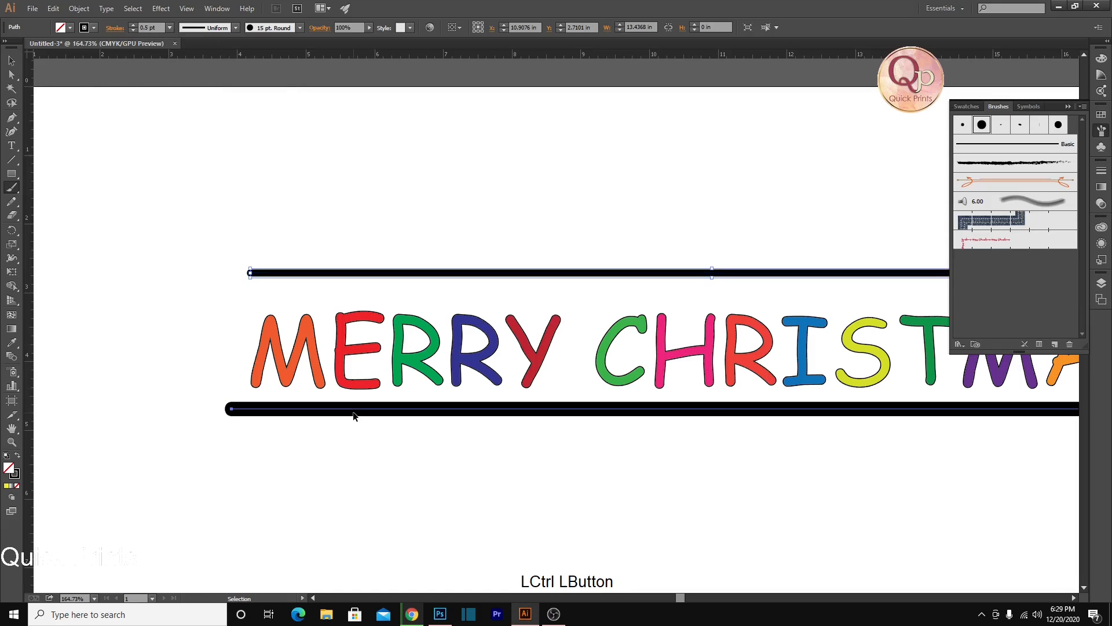
left_click(169, 28)
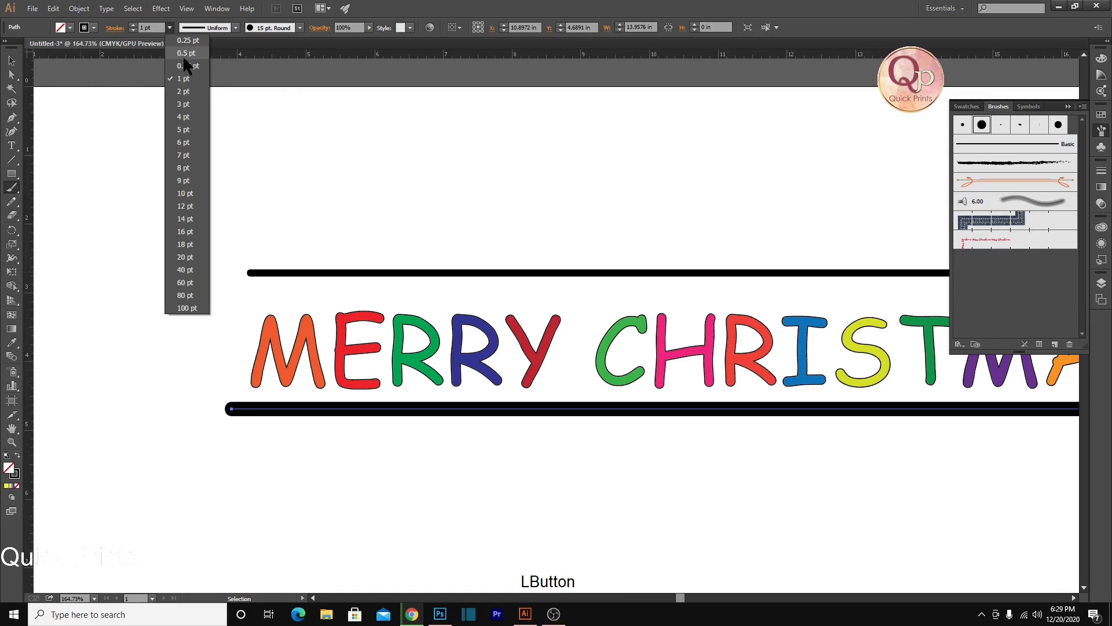
left_click(183, 53)
left_click(380, 449, "ctrl")
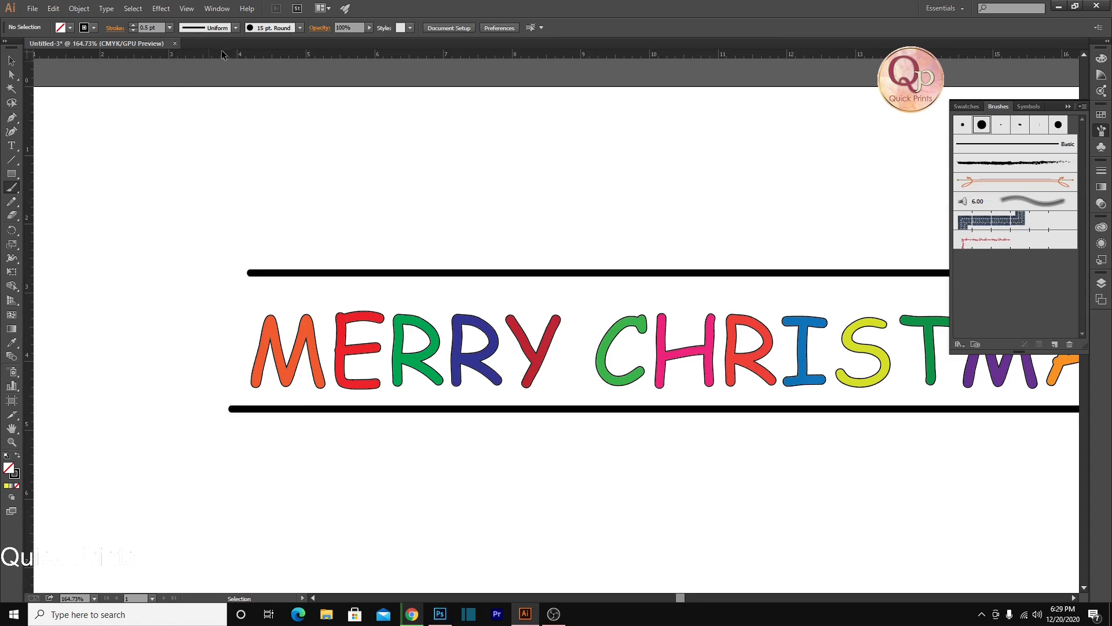
Place a vertical guide at the upper line's left end, and extend its right end to about X 18.06 in
left_click_drag(220, 51, 249, 127)
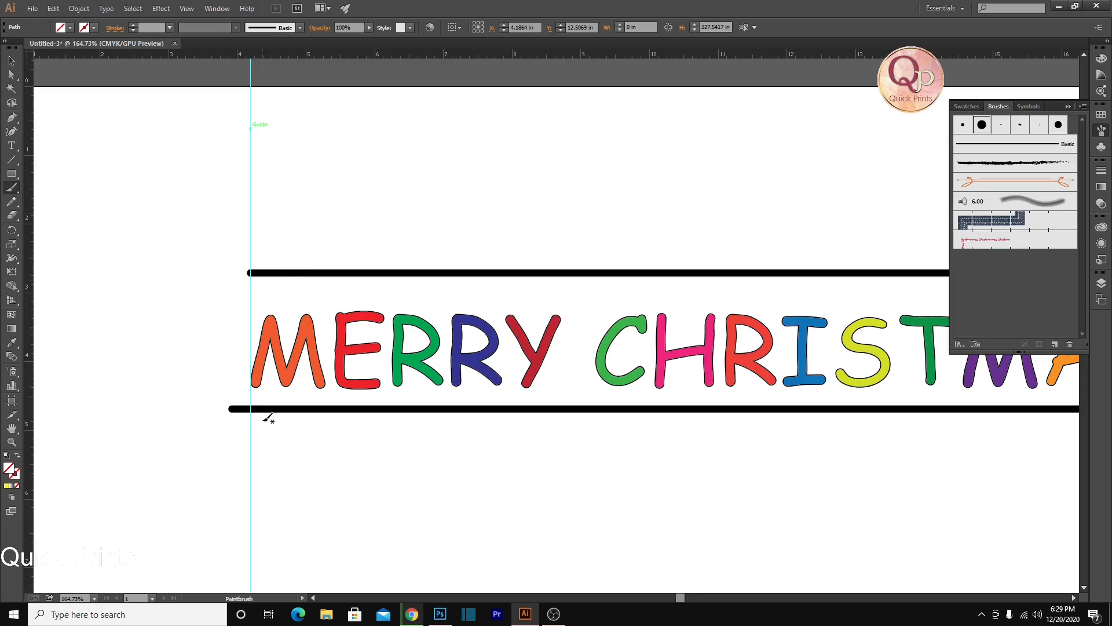
left_click_drag(556, 401, 13, 380)
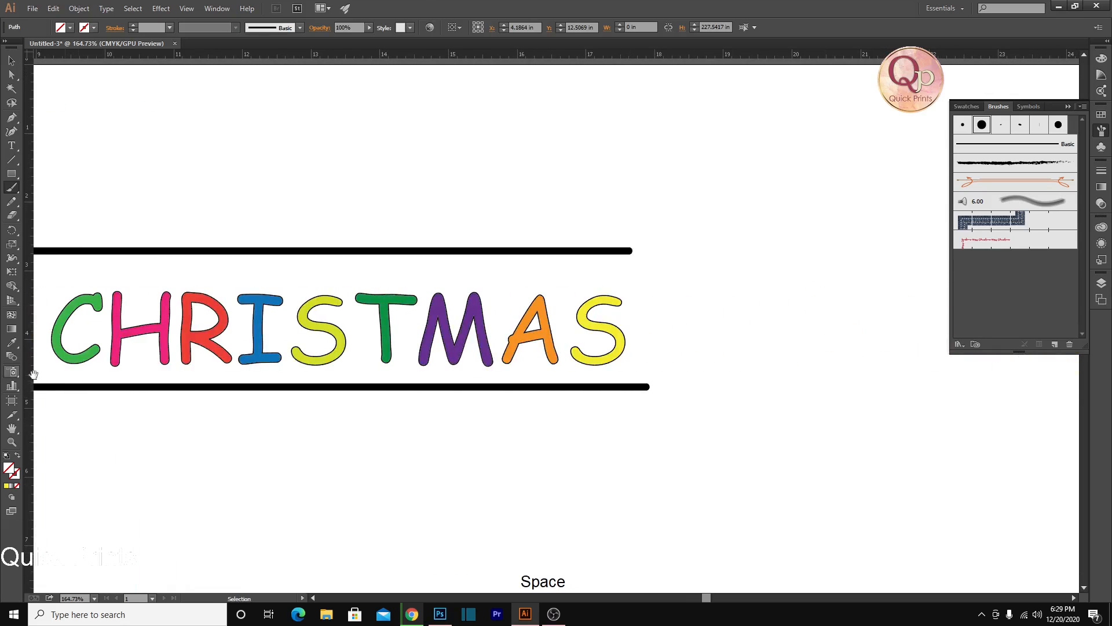
left_click(620, 254, "ctrl")
left_click(11, 74)
left_click_drag(628, 252, 659, 251)
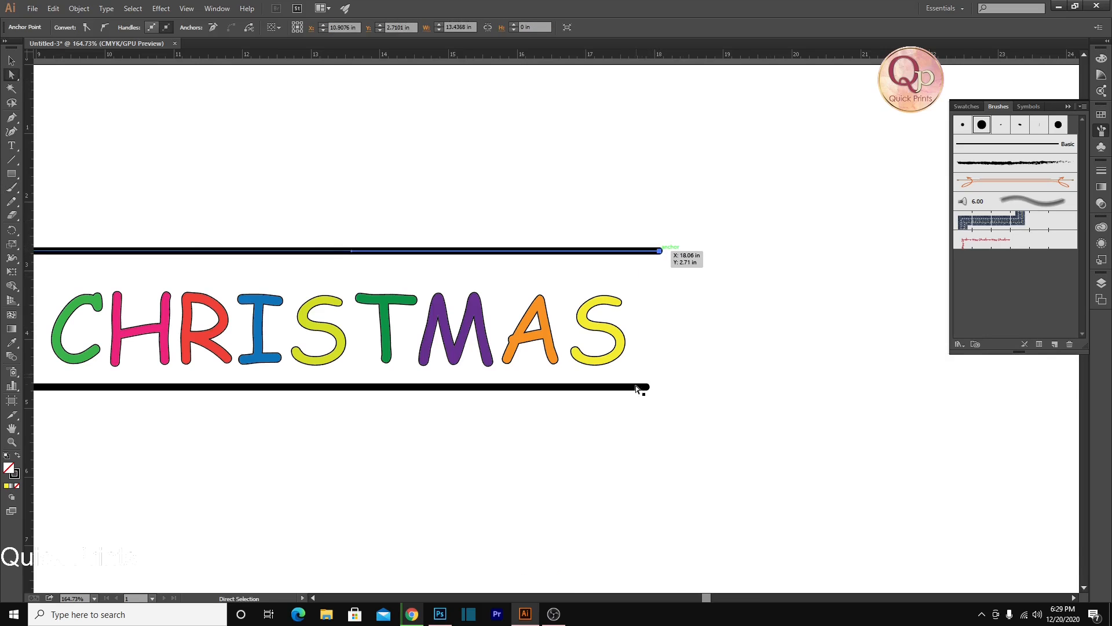
Place a vertical guide at the upper line's right end and extend the lower line's right end to it
left_click_drag(655, 57, 659, 150)
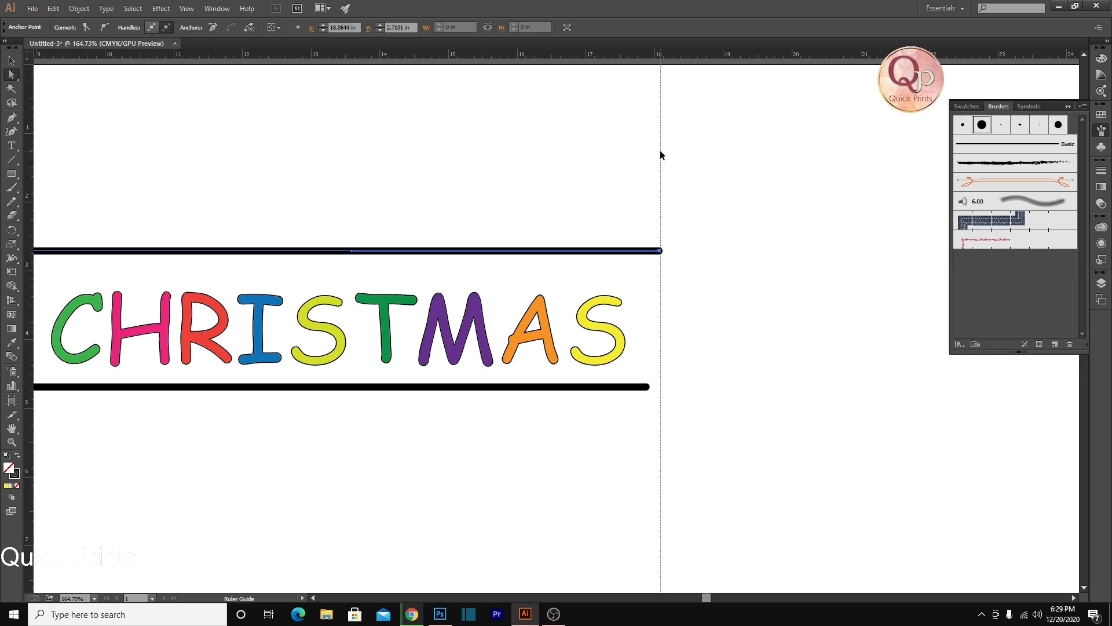
left_click(644, 387, "ctrl")
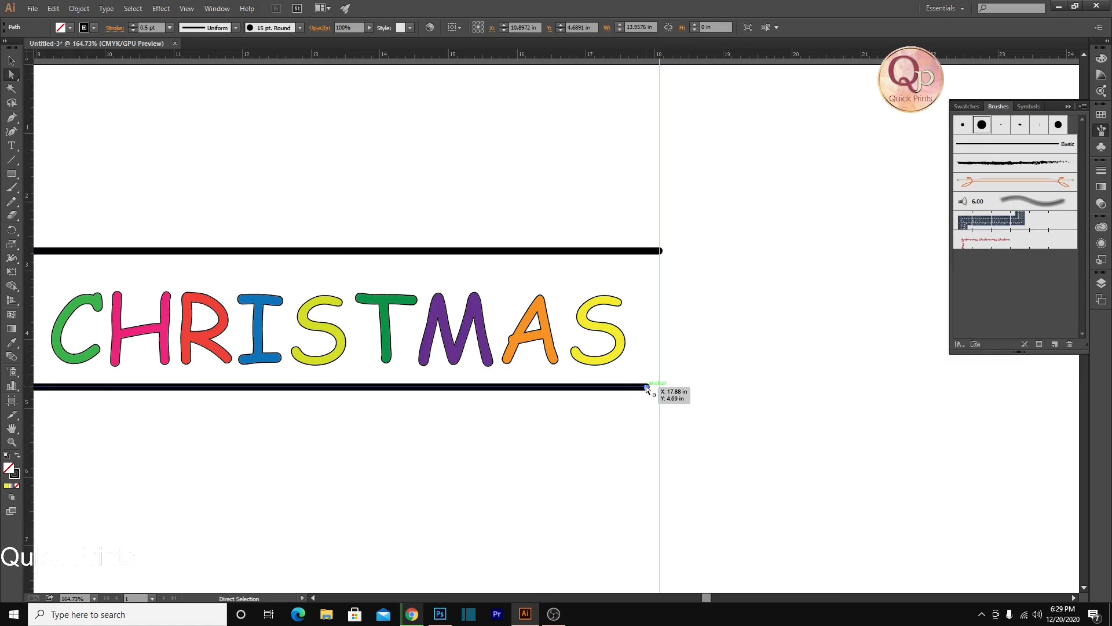
left_click_drag(647, 388, 670, 317)
scroll(759, 409, "down", 3)
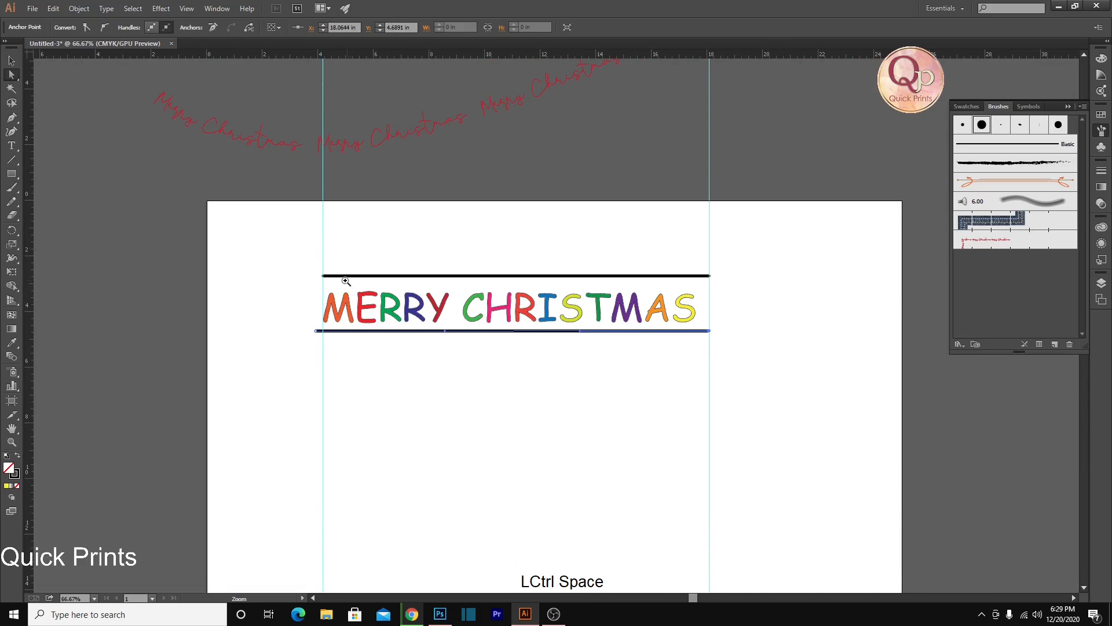
Trim the lower line's left end to the left vertical guide
left_click(347, 282, "ctrl")
left_click_drag(302, 358, 313, 357)
left_click(421, 418)
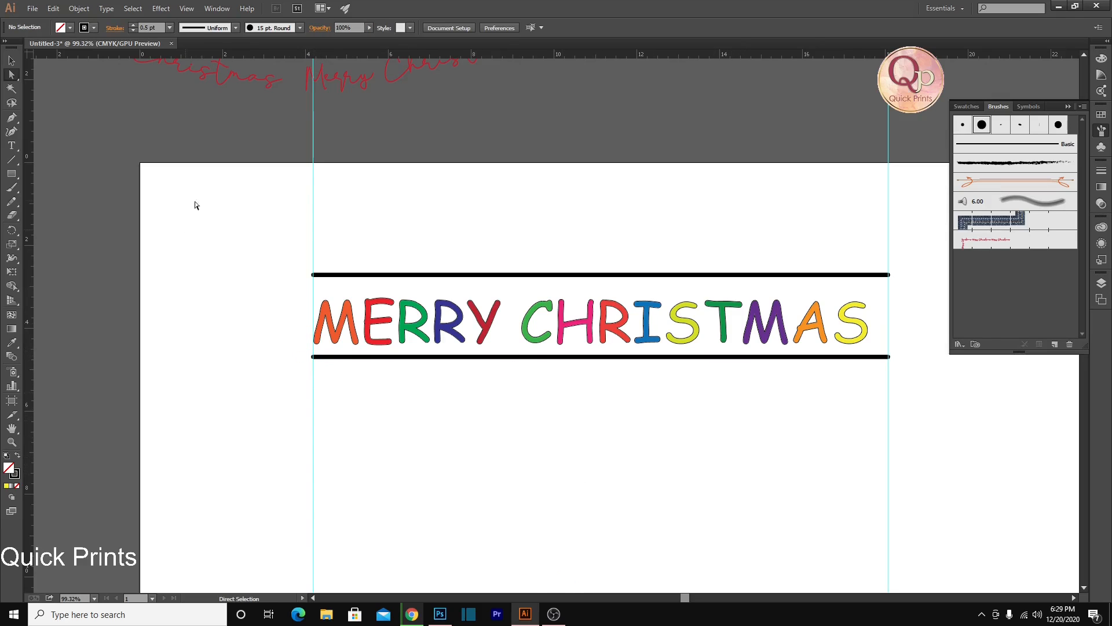
Try to create a pattern brush from the lettering together with its upper and lower lines
left_click_drag(283, 246, 988, 454)
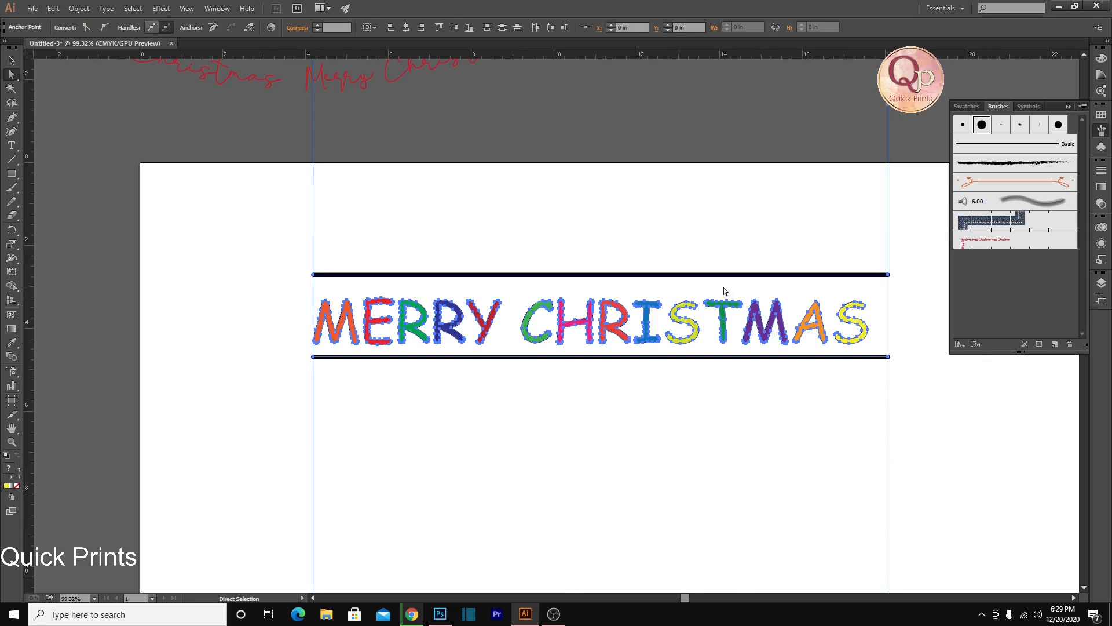
left_click(1054, 345)
left_click(526, 365)
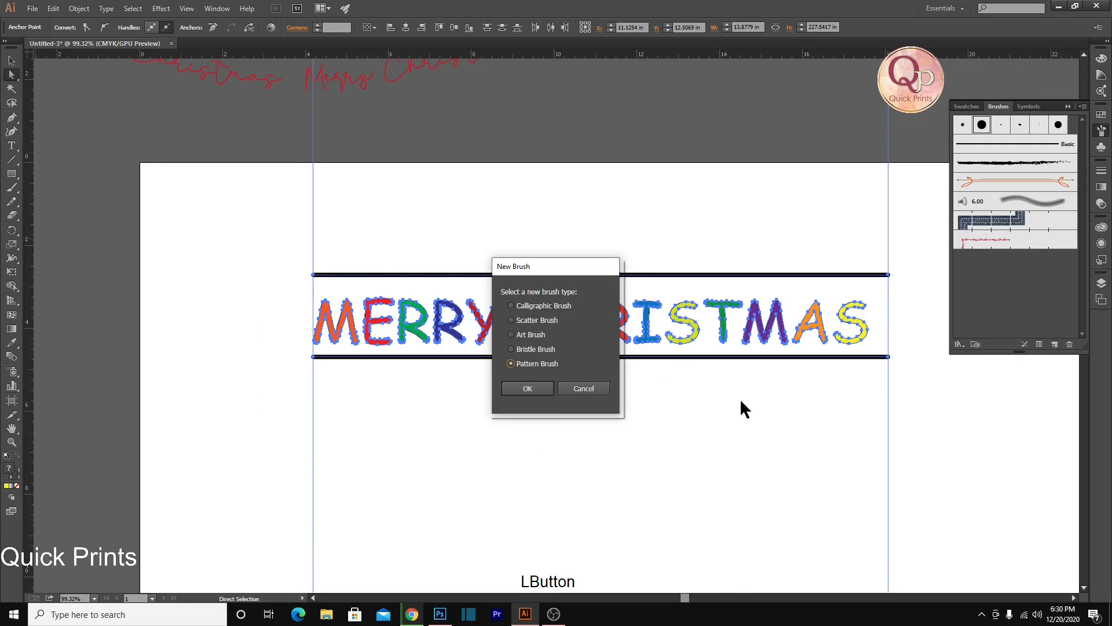
left_click(528, 388)
left_click(527, 388)
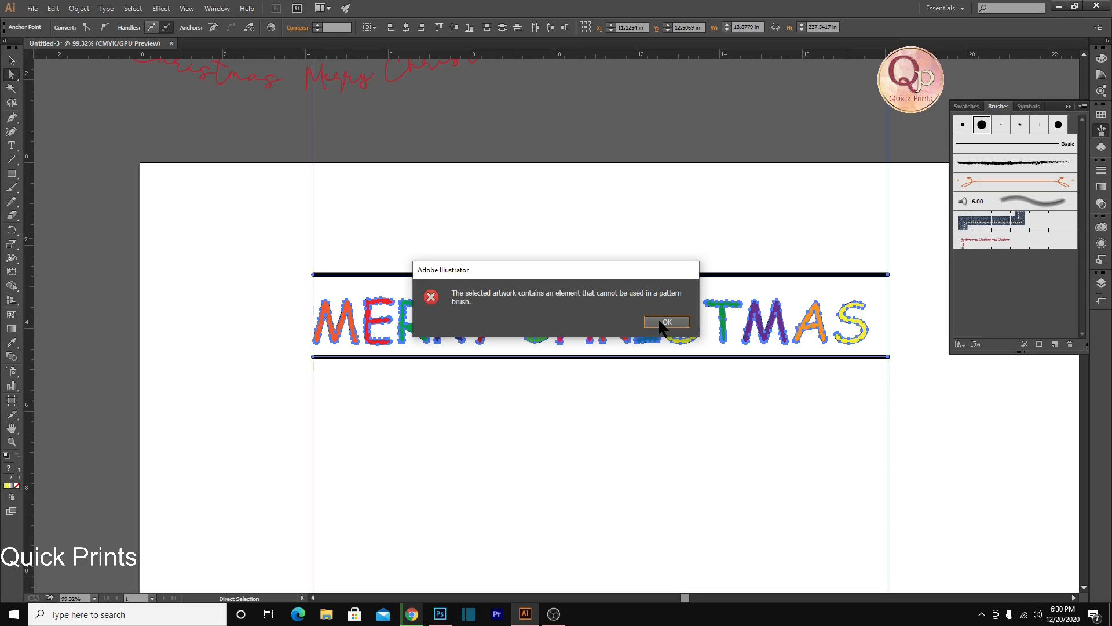
left_click(660, 321)
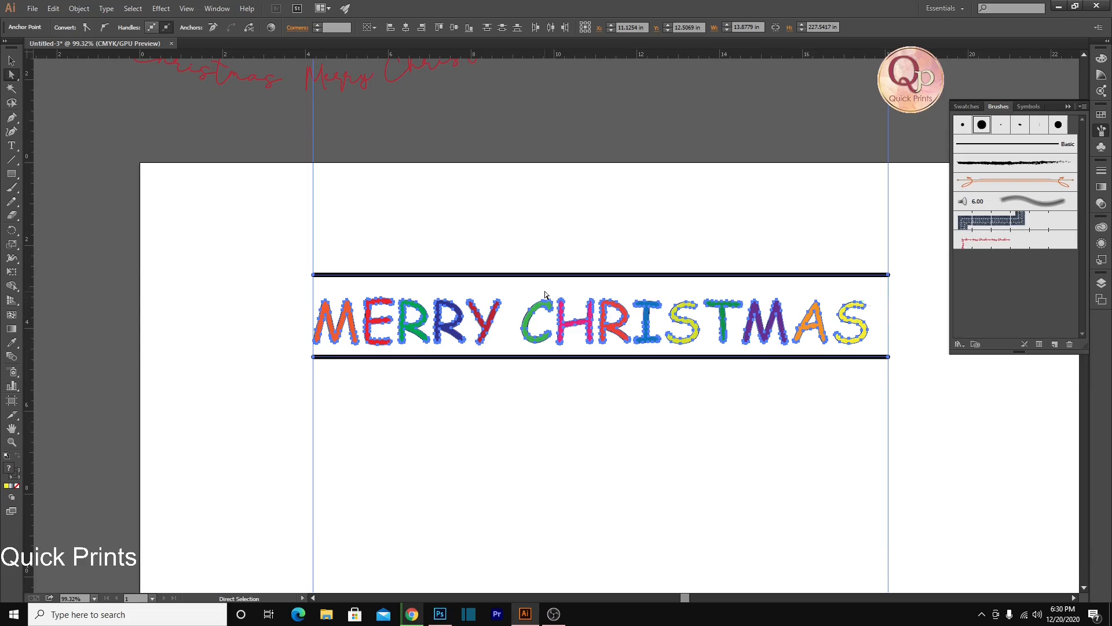
Delete the two brush lines framing the lettering and both vertical guides
left_click(478, 274)
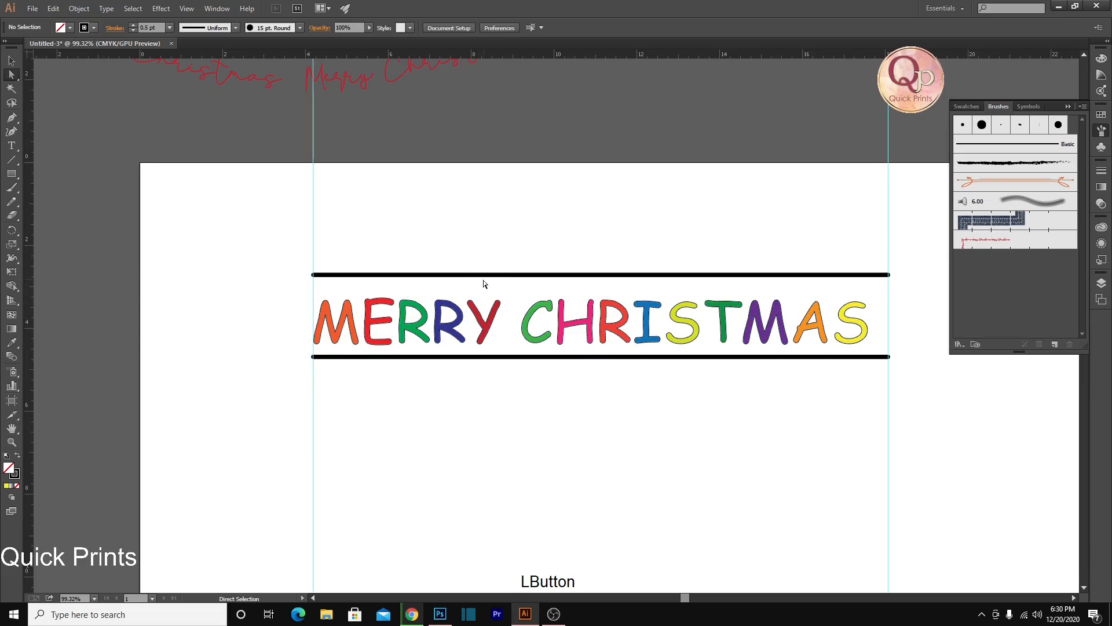
key("Delete")
left_click(572, 358)
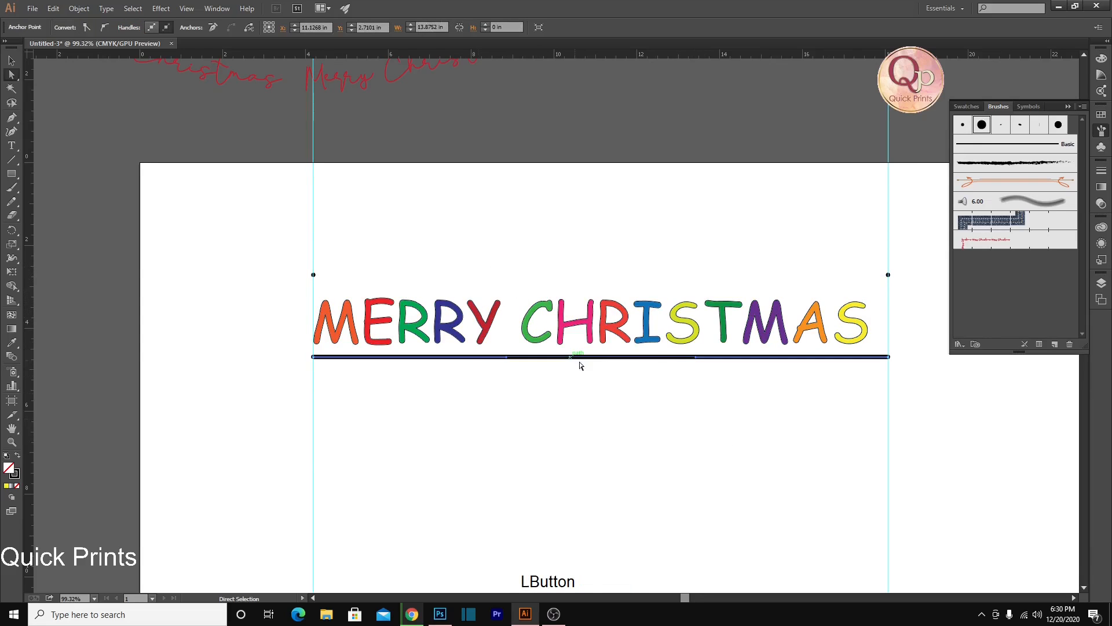
key("Delete")
left_click(312, 276)
key("Delete")
left_click(888, 277)
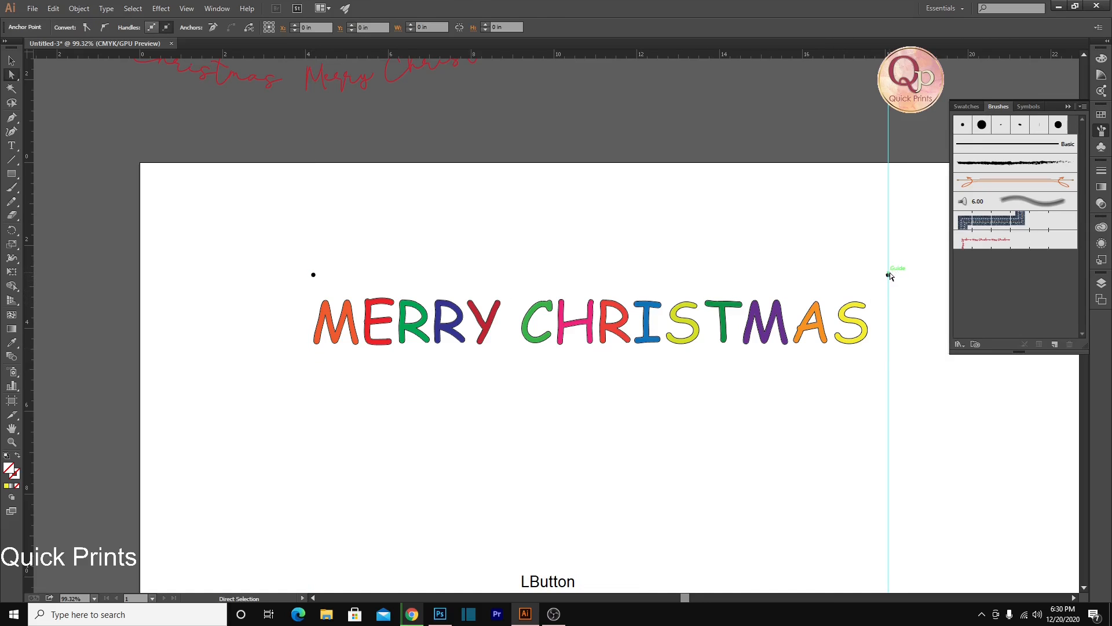
key("Delete")
Delete the two leftover black dots where the upper line's ends were
left_click(400, 283)
scroll(389, 286, "up", 2)
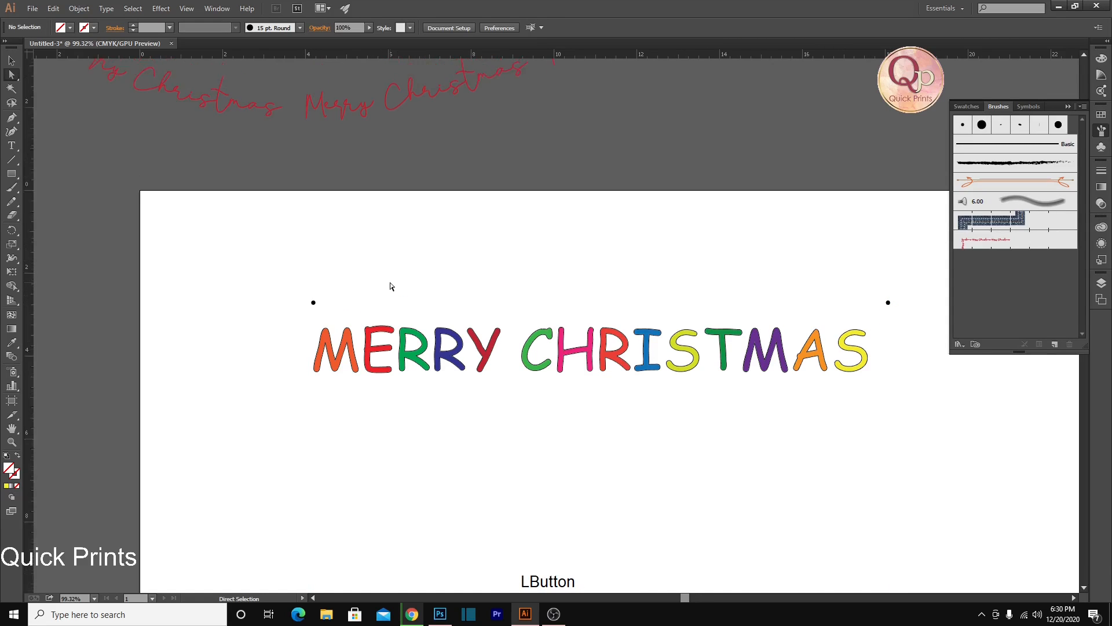
key("ctrl+space")
left_click_drag(298, 325, 399, 369)
left_click(326, 333)
key("Delete")
key("space")
left_click_drag(747, 394, 321, 349)
left_click(939, 290)
key("Delete")
Draw a thin black-filled rectangle, about 13.64 in wide and 0.11 in high, just above the lettering
scroll(518, 297, "down", 2, "alt")
left_click(10, 174)
left_click_drag(165, 293, 734, 298)
left_click(70, 27)
left_click(32, 48)
left_click_drag(302, 255, 421, 276)
scroll(380, 286, "down", 1)
scroll(380, 286, "down", 1)
Place vertical guides at the left and right ends of the black bar
left_click_drag(211, 55, 204, 169)
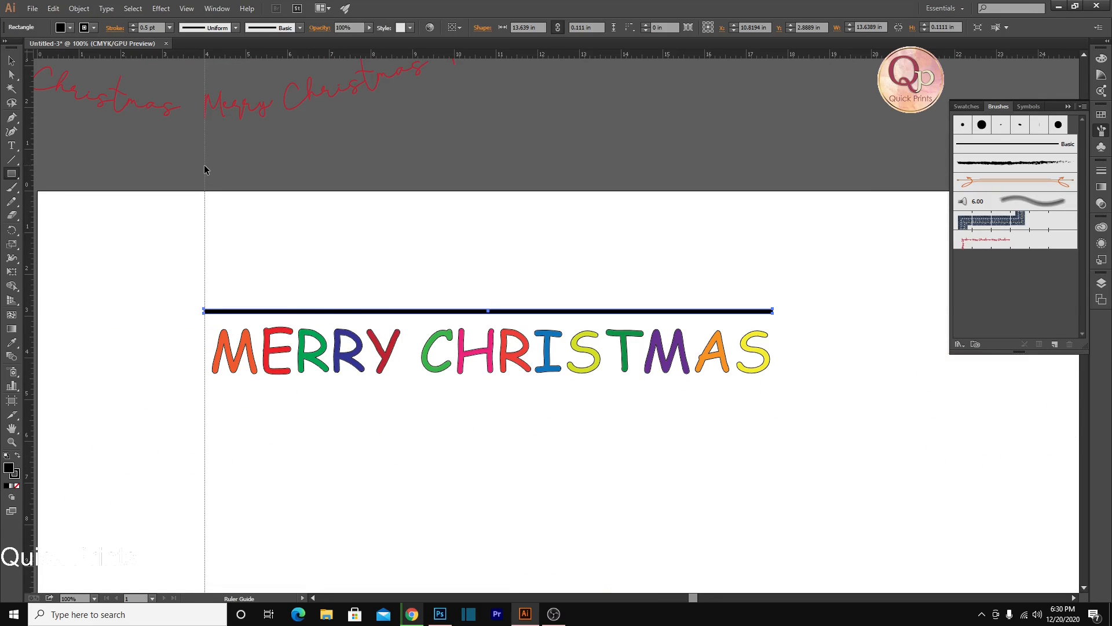
left_click_drag(786, 52, 772, 204)
left_click(365, 332, "ctrl")
left_click_drag(205, 295, 467, 219)
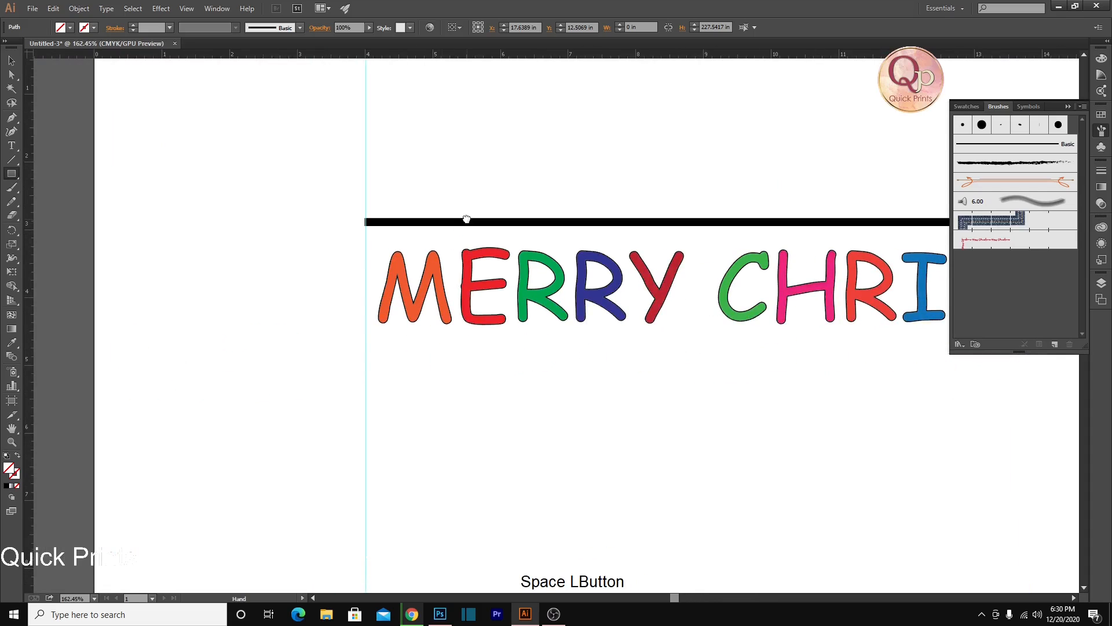
left_click(368, 213, "ctrl")
left_click_drag(388, 268, 395, 266)
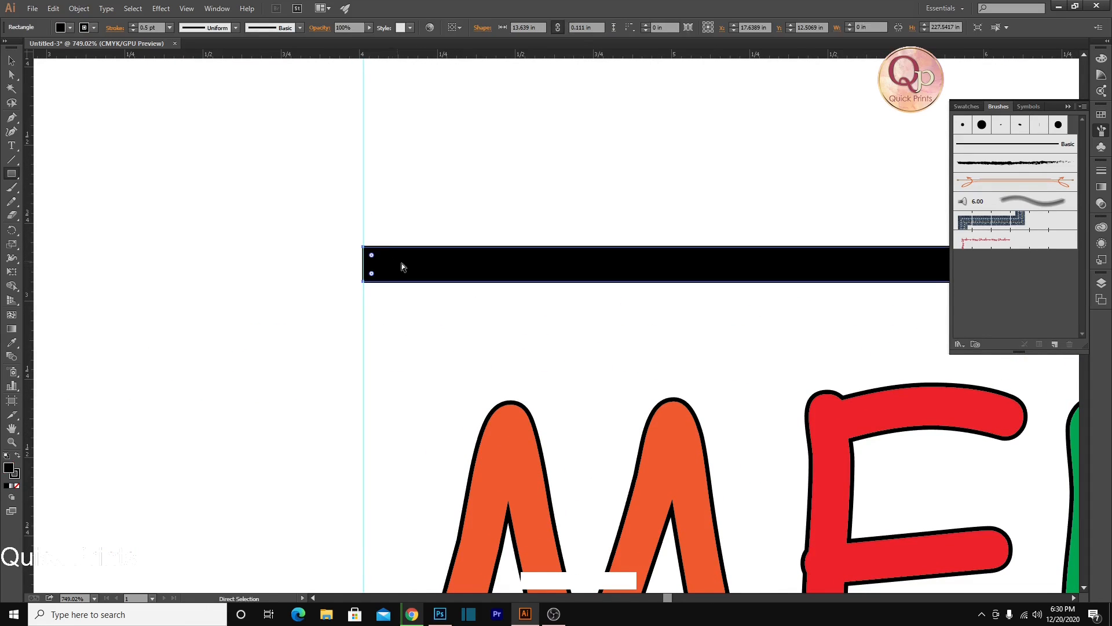
scroll(400, 265, "down", 5)
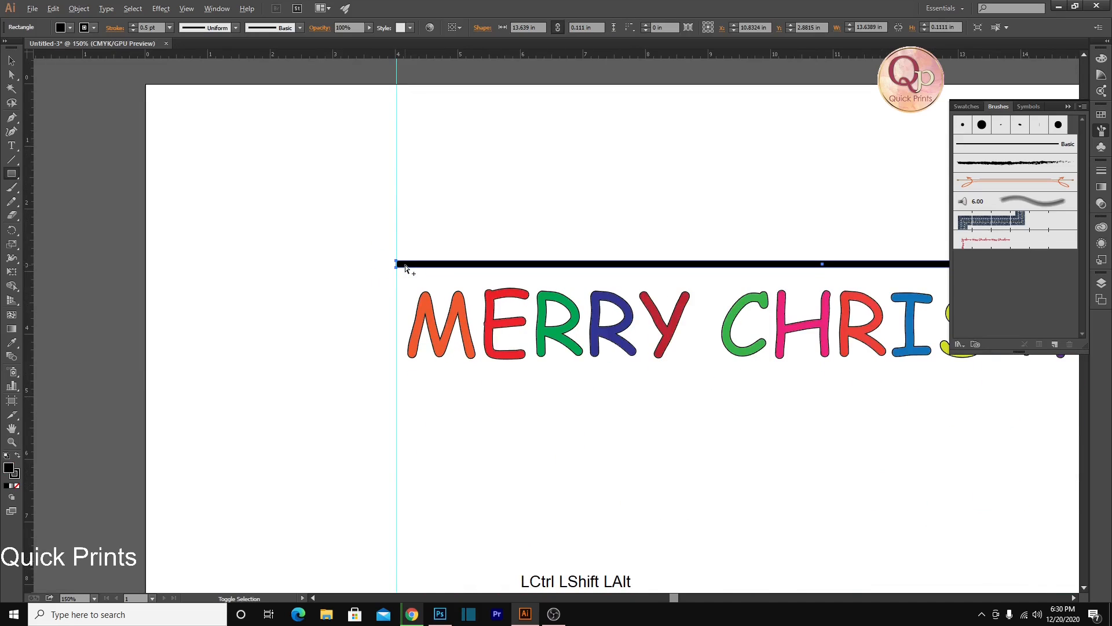
Duplicate the black bar directly below itself, keeping only one copy
key("shift+alt+Down")
key("shift+alt+Down")
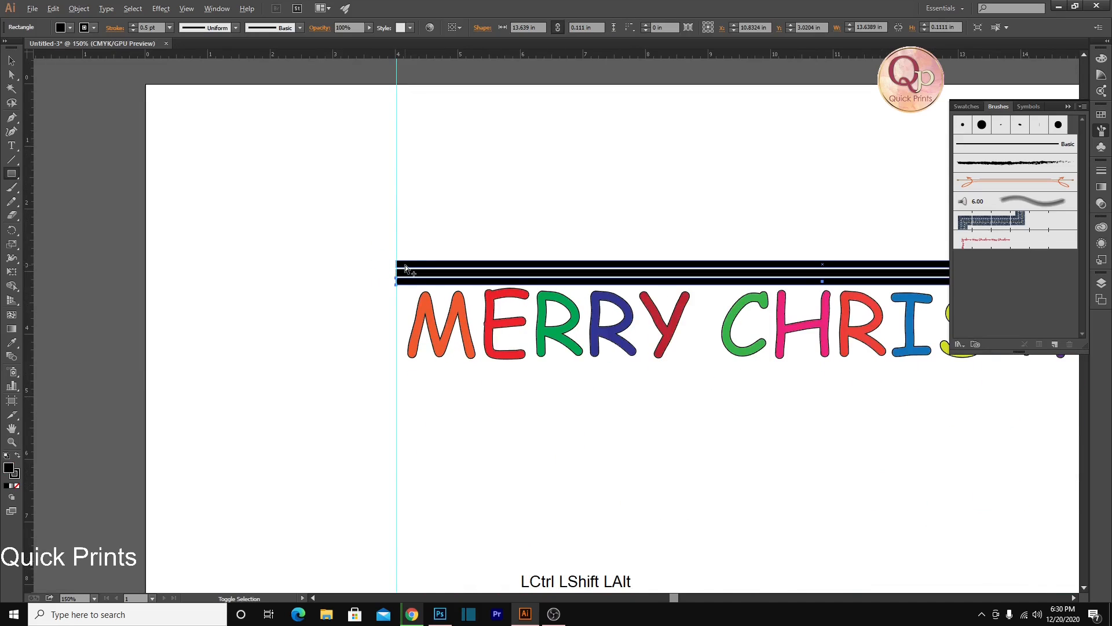
key("ctrl+z")
key("ctrl+z")
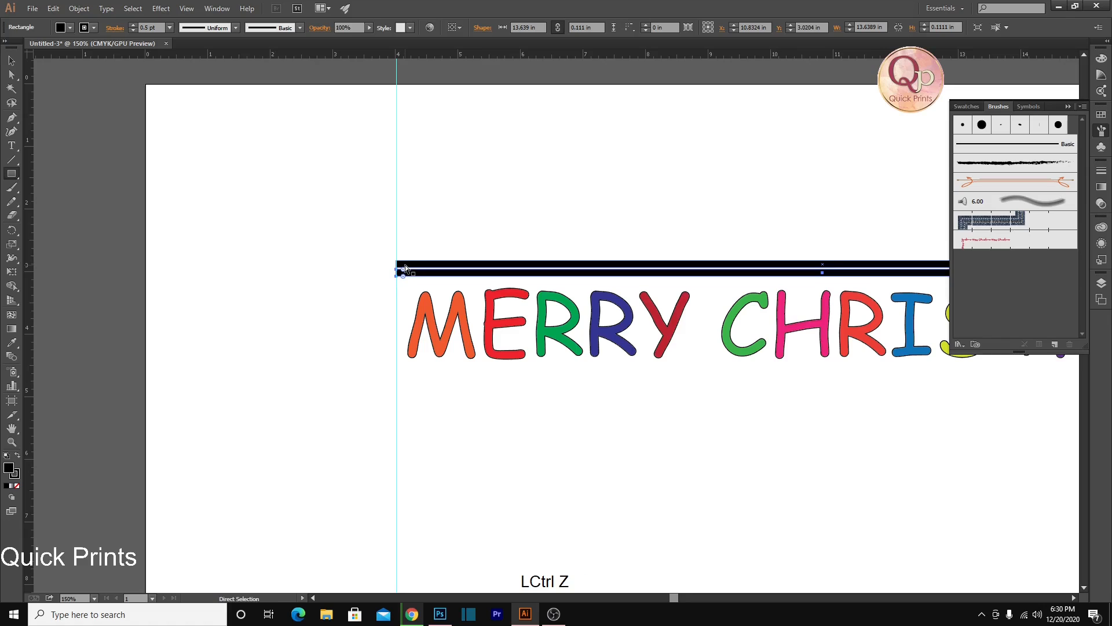
key("ctrl+shift+z")
key("ctrl+shift+z")
Move the duplicated bar straight down below the lettering, to about Y 4.83 in
key("ctrl+shift+Down")
key("ctrl+shift+Down")
key("ctrl+shift+Down")
key("ctrl+shift+Down")
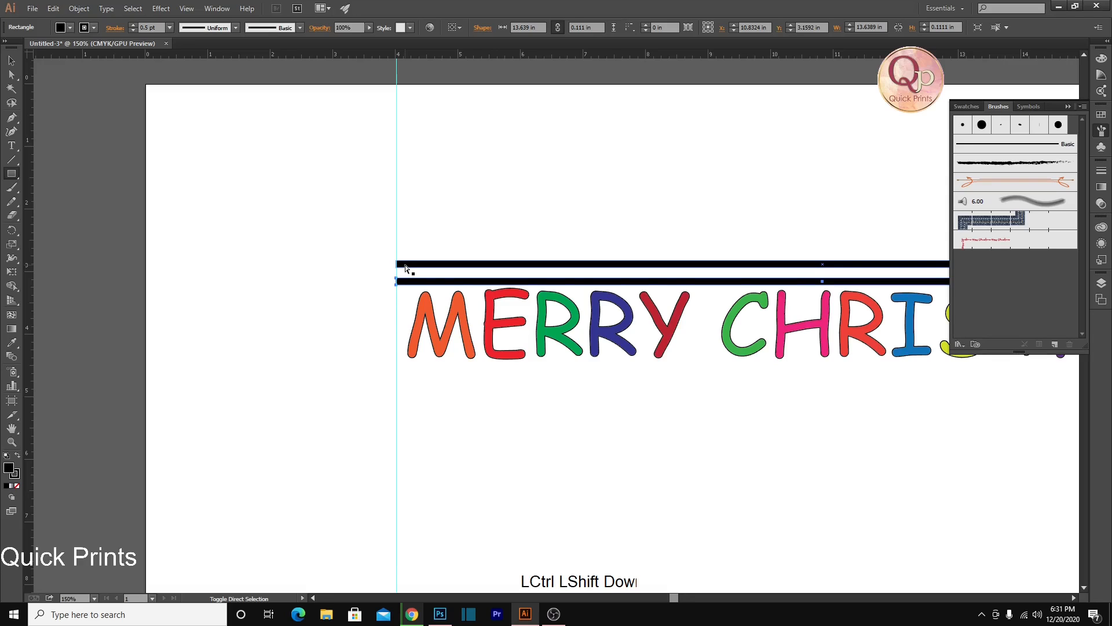
key("ctrl+shift+Down")
key("ctrl+shift+Down")
key("ctrl+shift+Down")
key("ctrl+shift+Down")
key("ctrl+shift+Down")
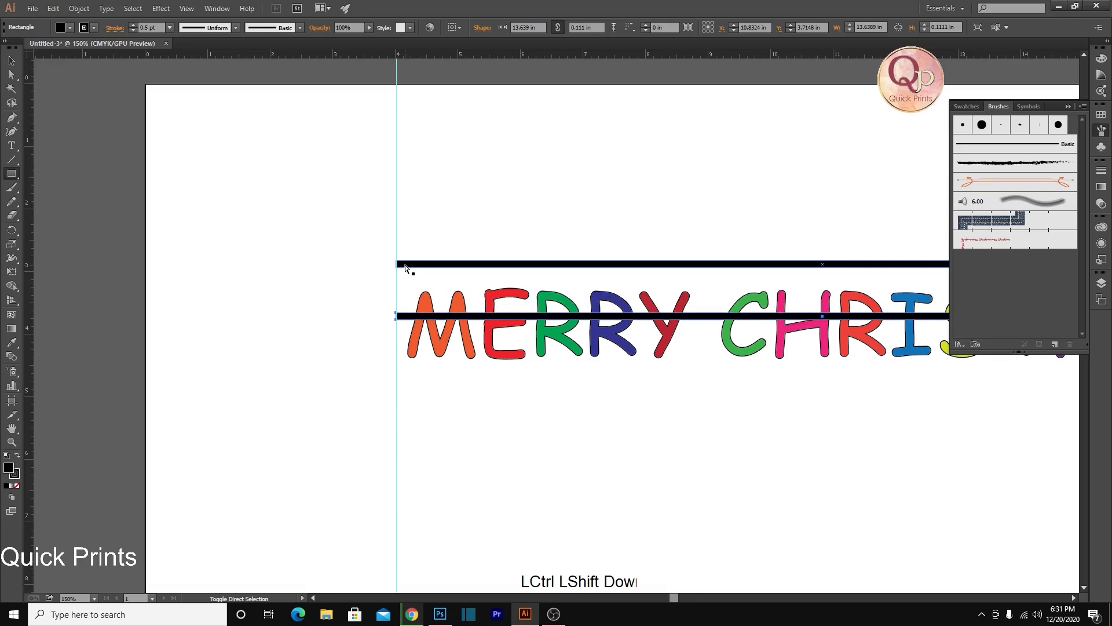
key("ctrl+shift+Down")
key("ctrl+shift+Down")
key("ctrl+shift+Down")
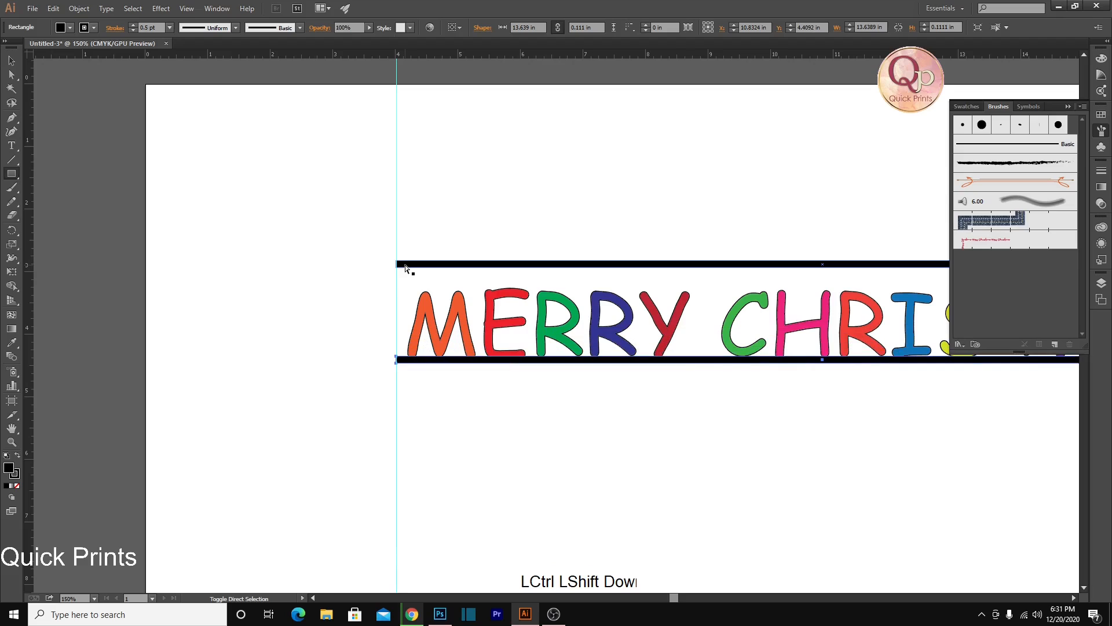
key("ctrl+shift+Down")
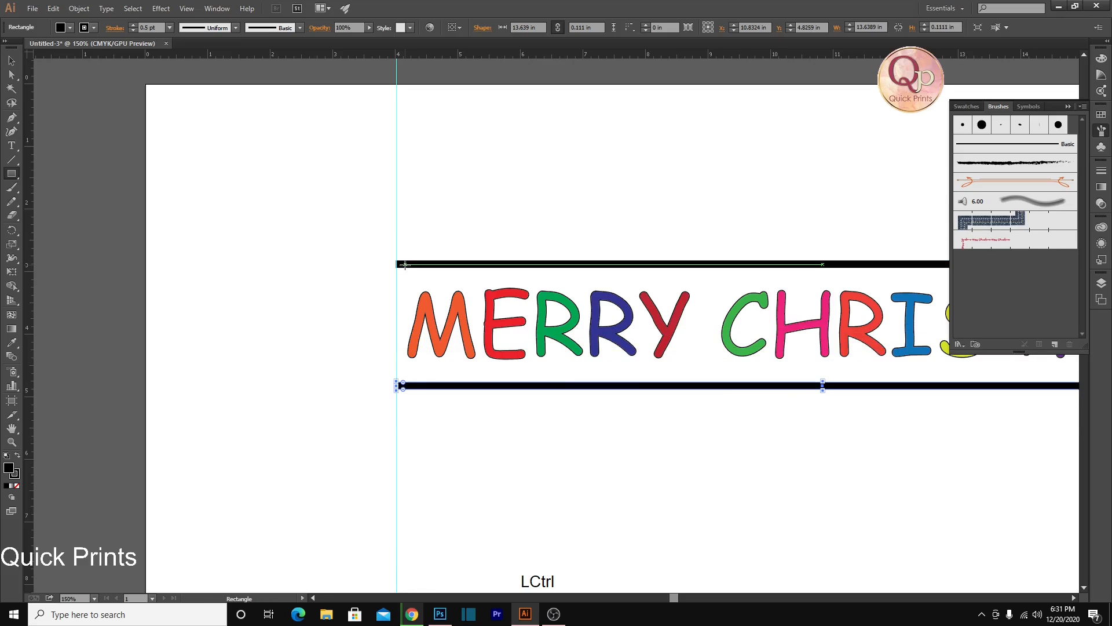
Remove the stroke from the lower black bar
scroll(405, 266, "down", 2, "alt")
key("space")
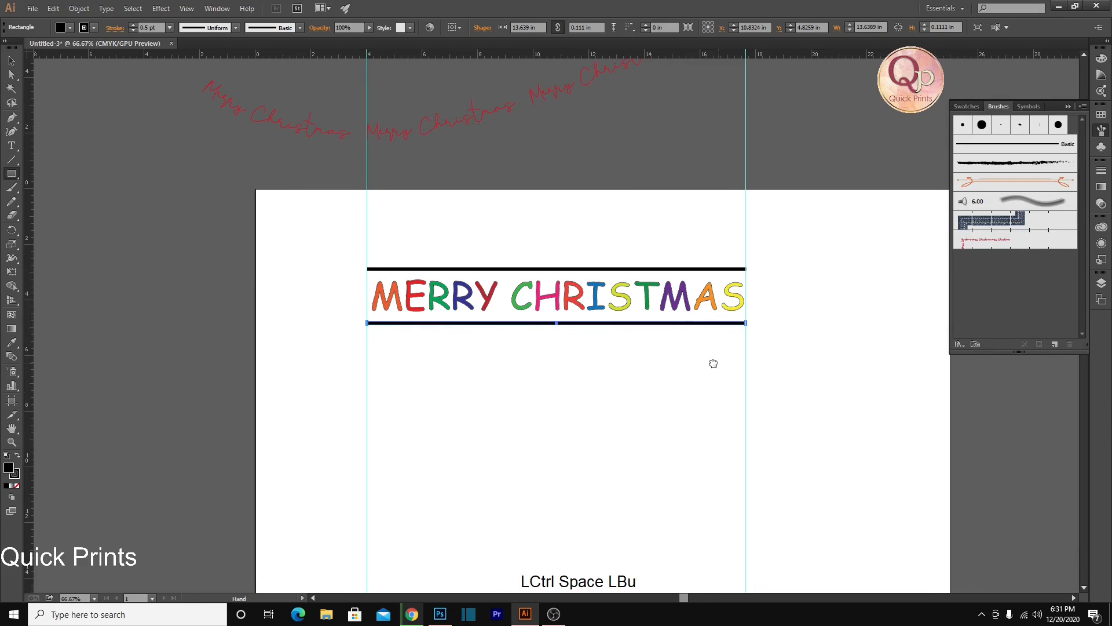
left_click(742, 310, "ctrl")
left_click_drag(720, 303, 789, 429)
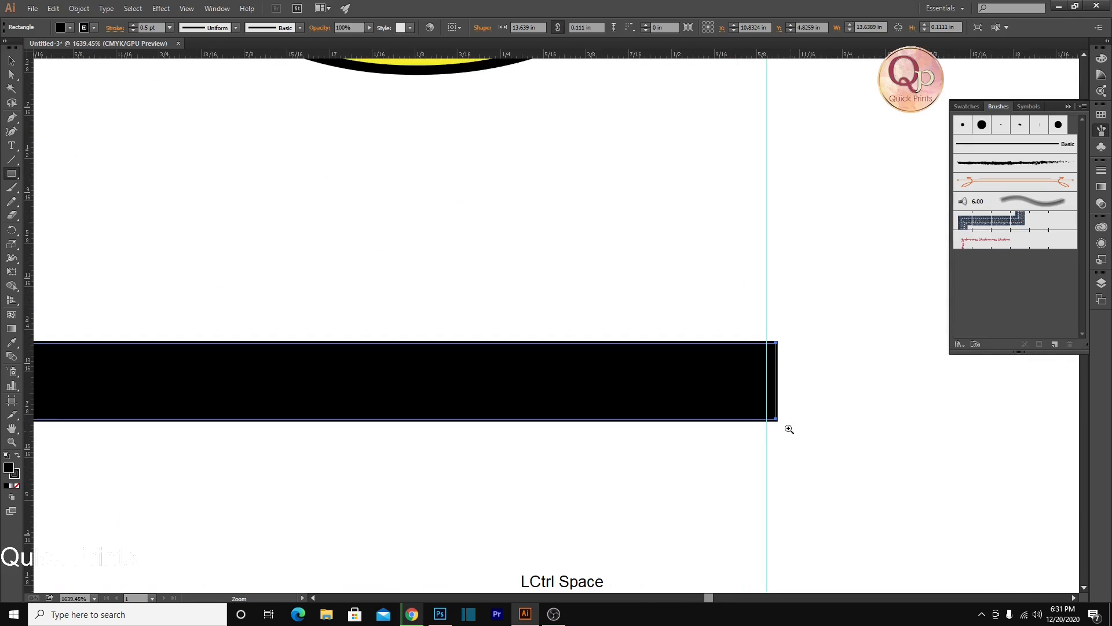
left_click(778, 372, "ctrl")
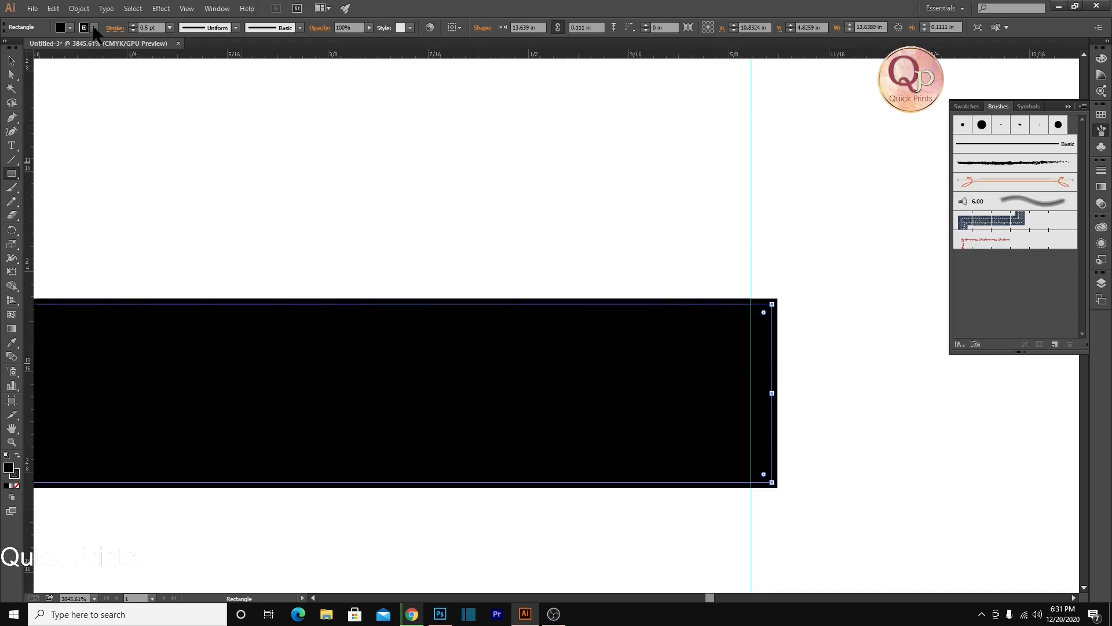
left_click(70, 27)
left_click(7, 48)
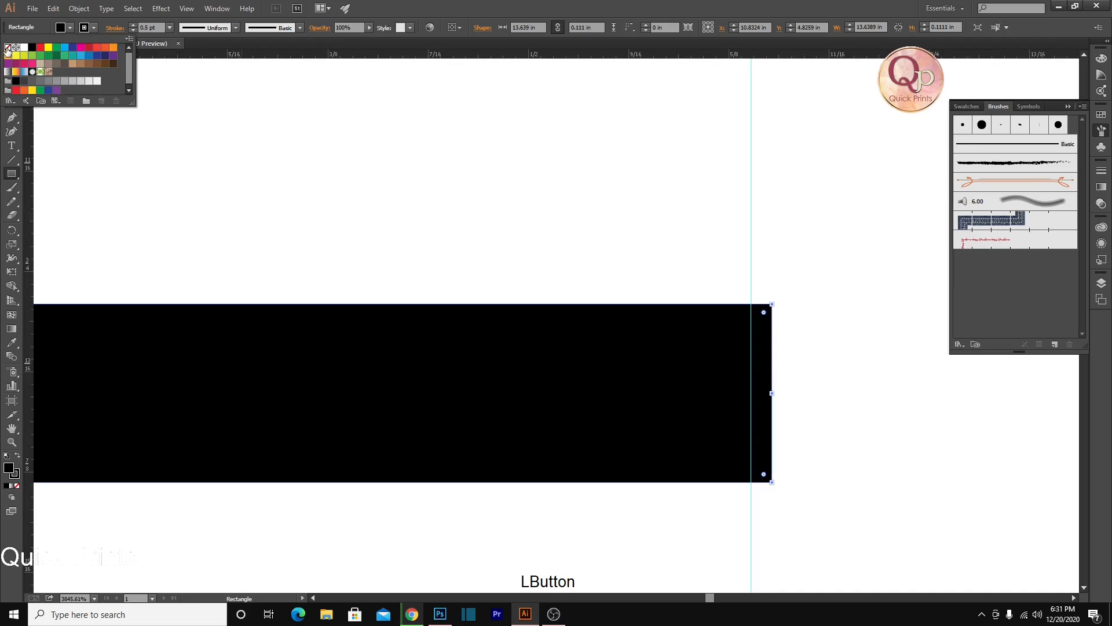
key("ctrl")
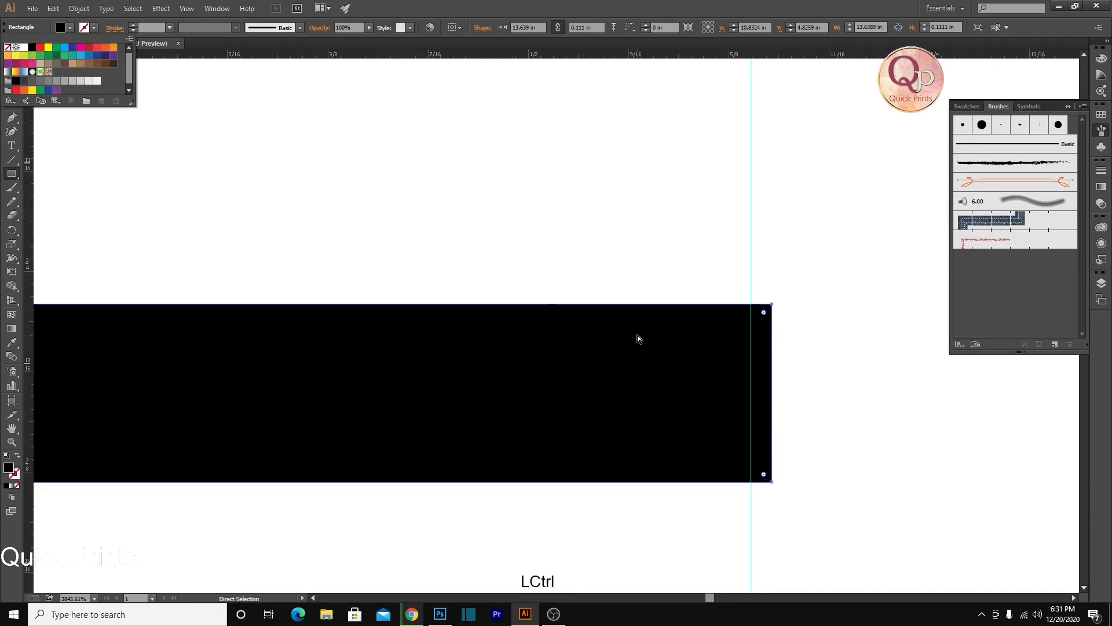
left_click(208, 51)
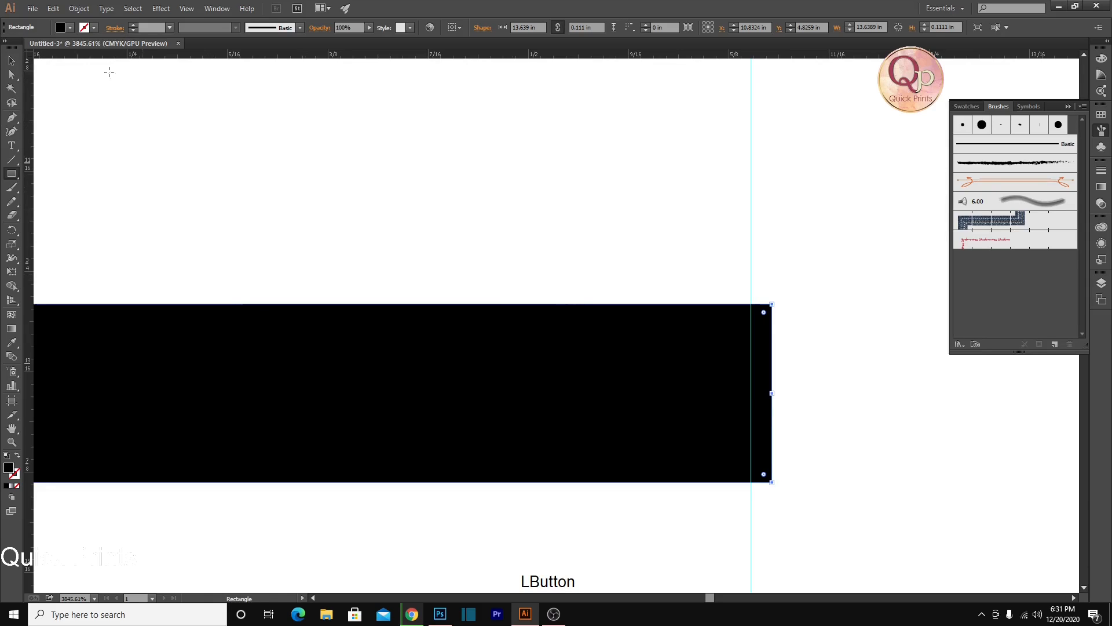
Shorten the lower bar's right end to the right vertical guide
left_click(11, 75)
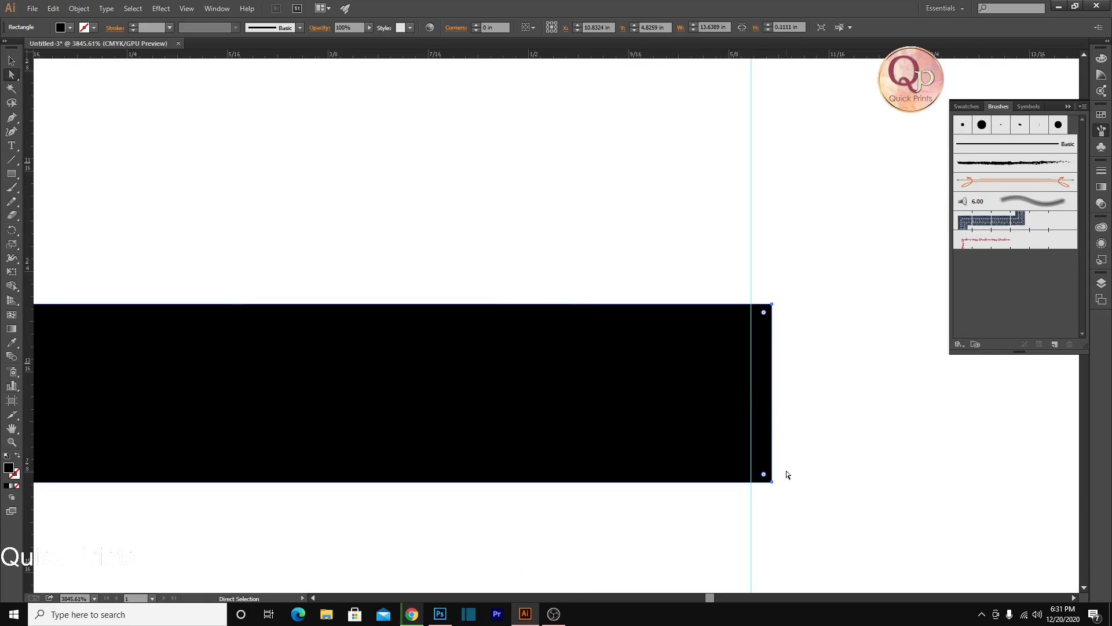
left_click(771, 481)
left_click_drag(771, 481, 752, 478)
left_click_drag(772, 307, 701, 622)
left_click(837, 377)
Remove the stroke from the upper black bar
scroll(799, 388, "down", 3)
scroll(688, 435, "down", 3)
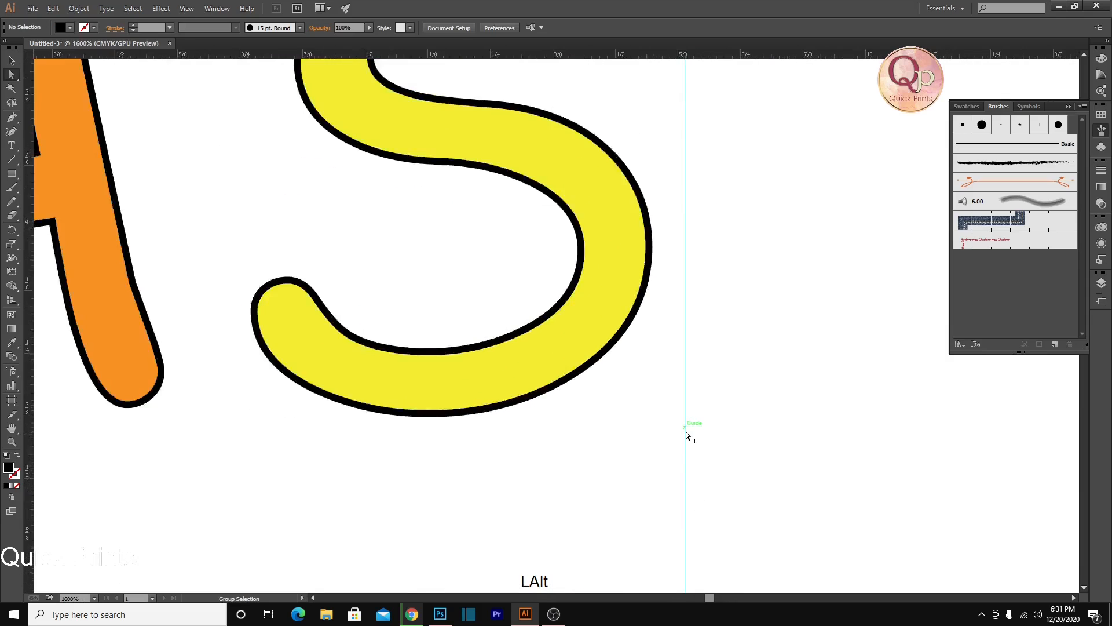
left_click_drag(708, 288, 707, 556)
left_click_drag(691, 317, 904, 357)
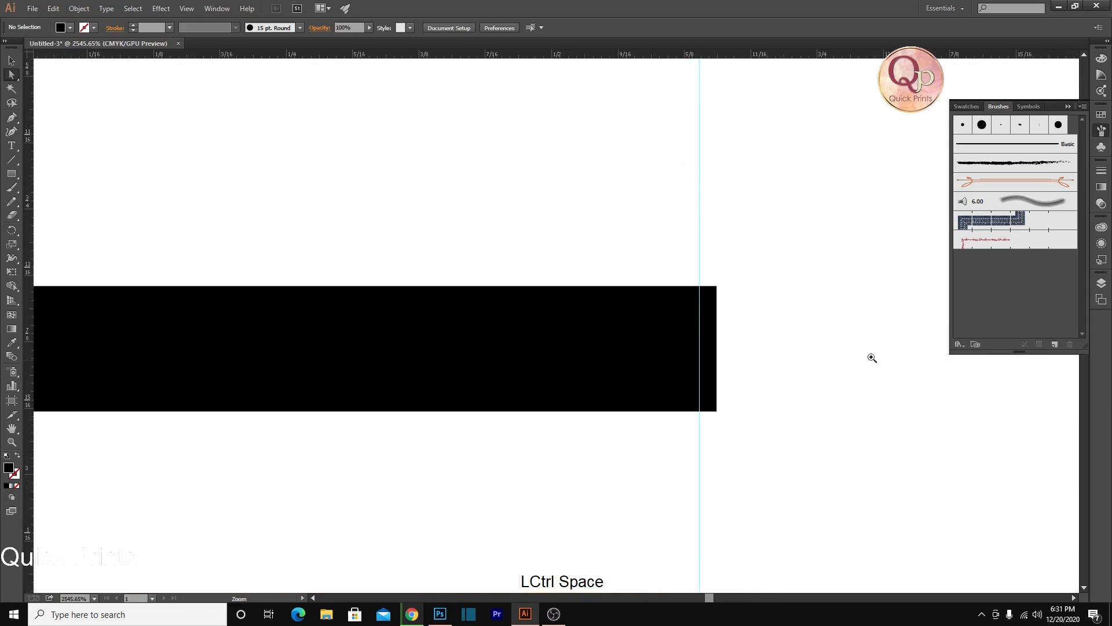
left_click(717, 311)
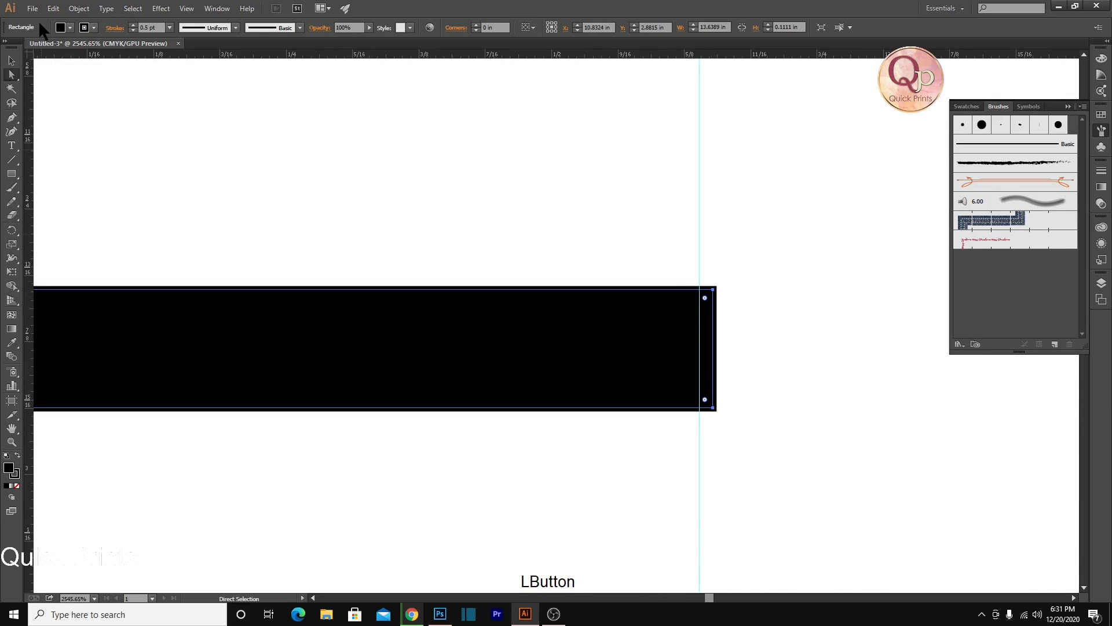
left_click(94, 28)
left_click(8, 47)
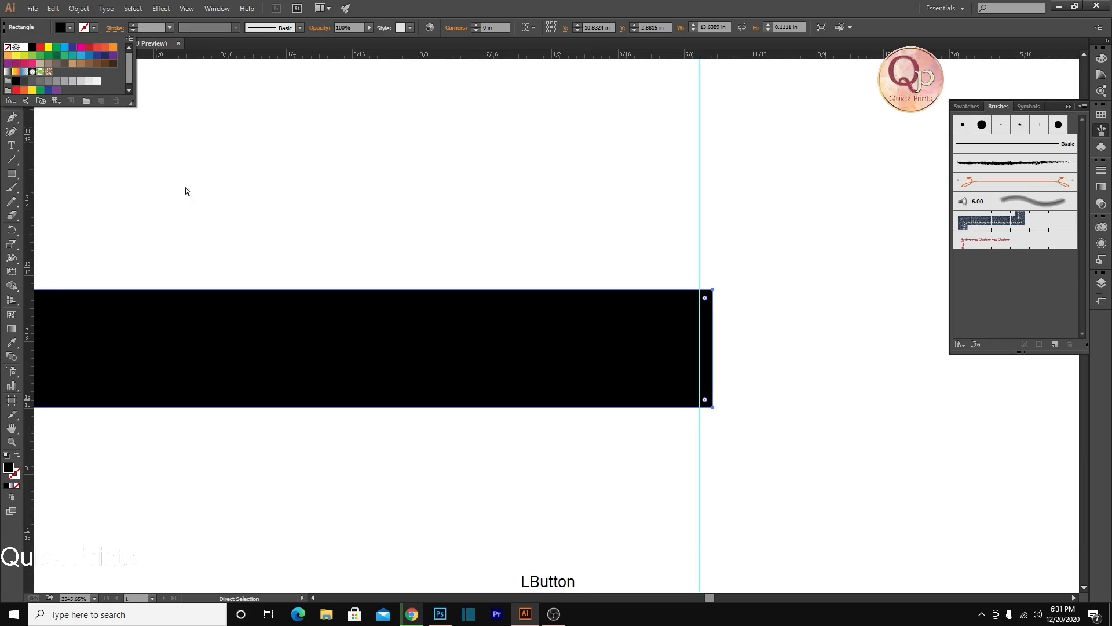
Shorten the upper bar's right end to the right vertical guide
left_click(11, 60)
left_click_drag(716, 350, 701, 350)
left_click(742, 377)
scroll(742, 378, "down", 6)
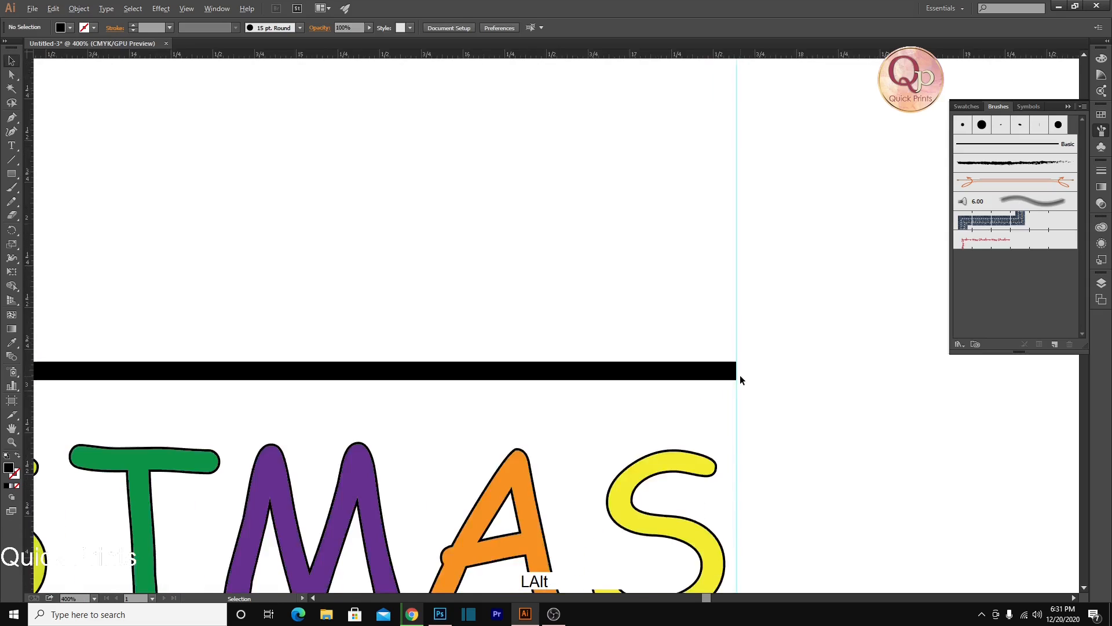
scroll(740, 377, "down", 6)
Try to create a pattern brush from the lettering and the two black rectangular bars
left_click_drag(461, 373, 662, 397)
left_click_drag(456, 386, 577, 360)
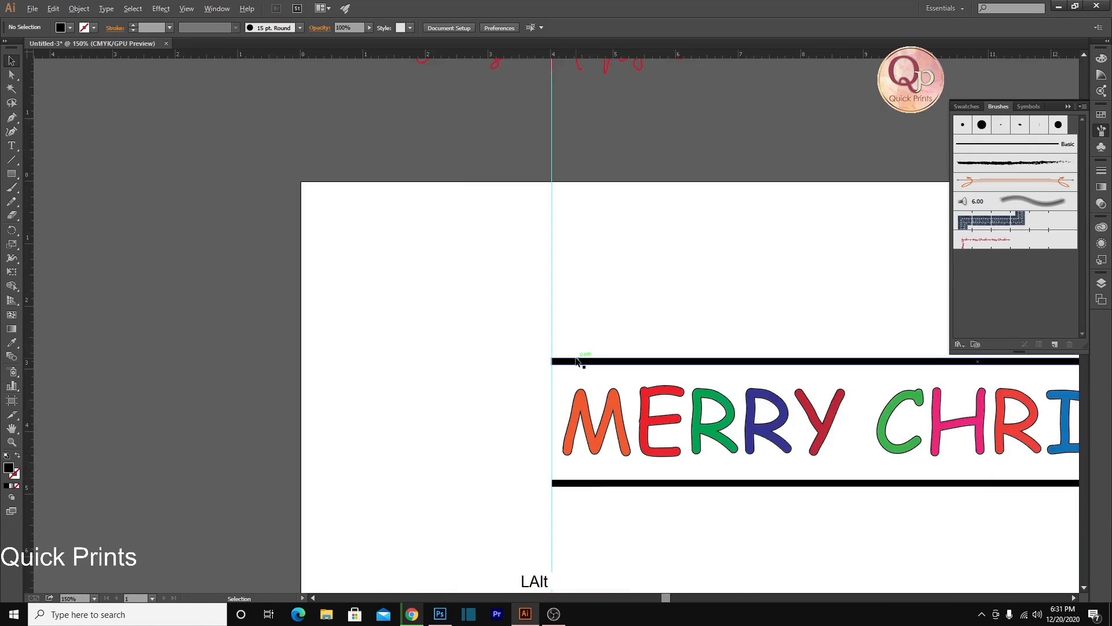
scroll(577, 360, "down", 3)
left_click_drag(673, 384, 538, 355)
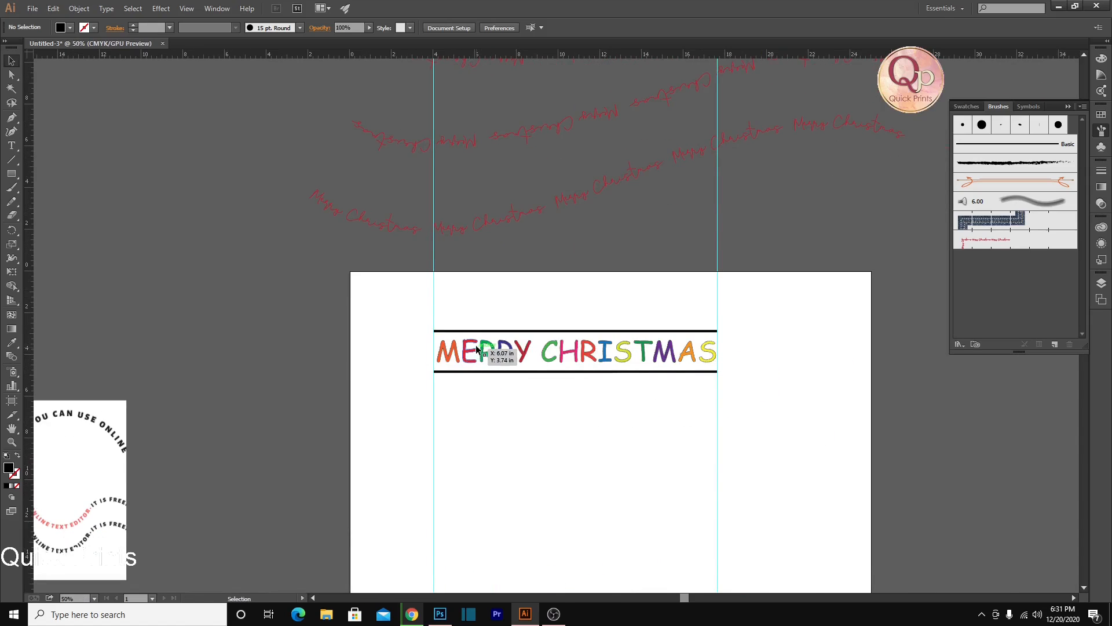
left_click_drag(404, 304, 781, 392)
left_click(1054, 345)
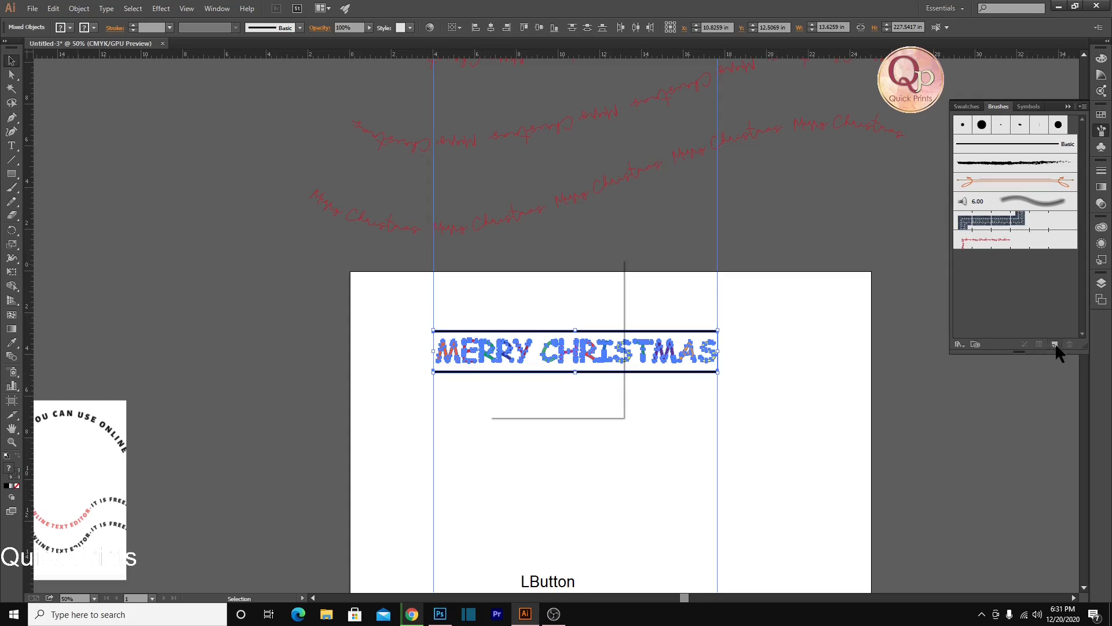
left_click(512, 365)
left_click(527, 382)
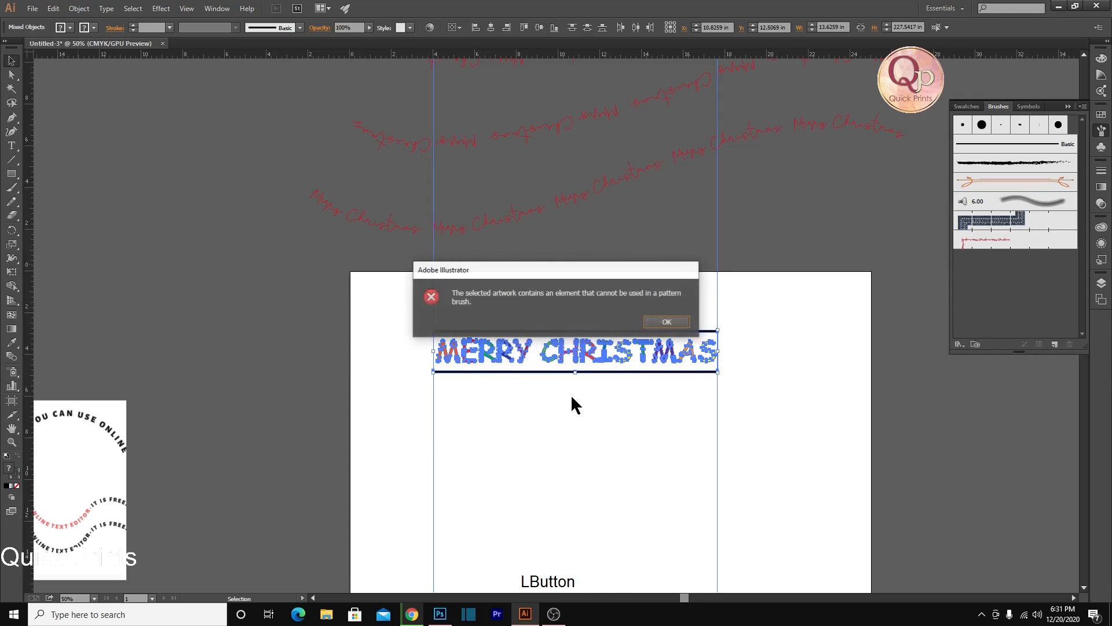
Move the lettering, the two black bars and the vertical guides off the artboard to its right side
left_click(667, 322)
left_click(800, 357)
scroll(617, 318, "down", 4)
left_click_drag(566, 313, 753, 370)
left_click(715, 369)
left_click_drag(494, 293, 694, 327)
left_click_drag(546, 299, 822, 342)
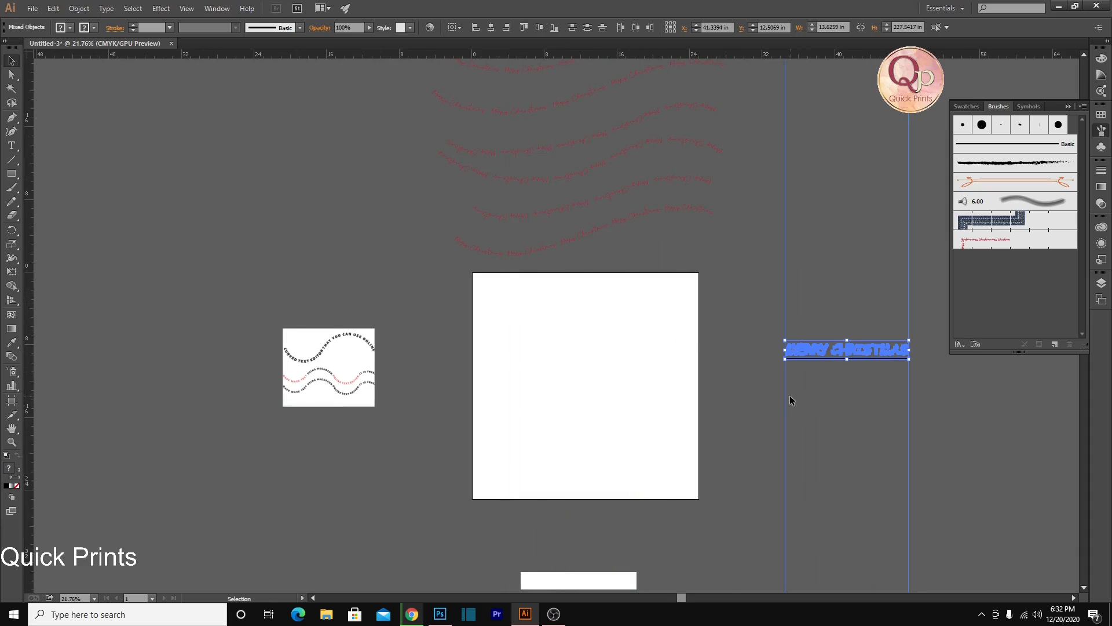
Move the two vertical guides far apart, one to each side, away from the lettering and bars
left_click(790, 397)
left_click_drag(785, 387, 0, 351)
left_click_drag(970, 406, 1111, 393)
Create a pattern brush with fixed scale and 0% spacing from the lettering and bars, and delete the source artwork
left_click_drag(713, 323, 926, 396)
left_click(1055, 344)
left_click(519, 366)
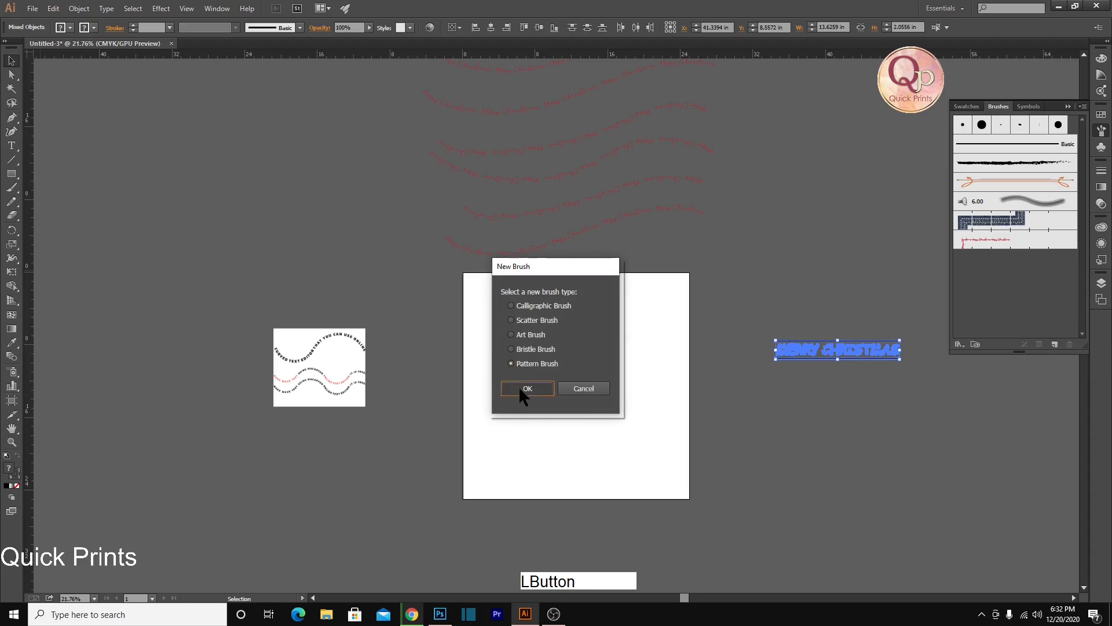
left_click(519, 386)
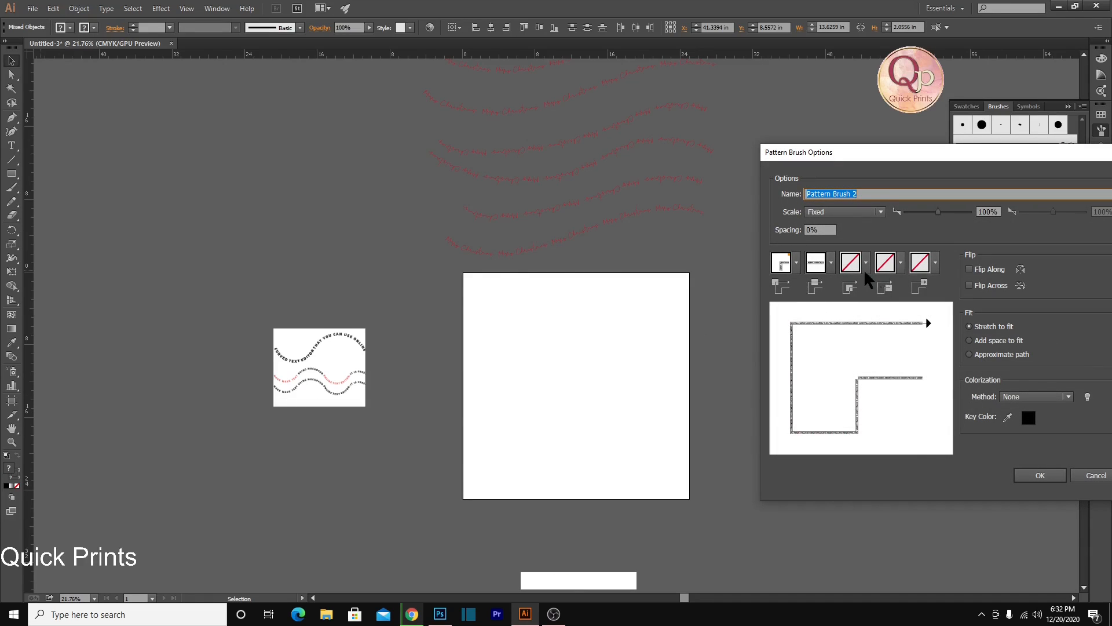
left_click(1039, 471)
left_click(990, 280)
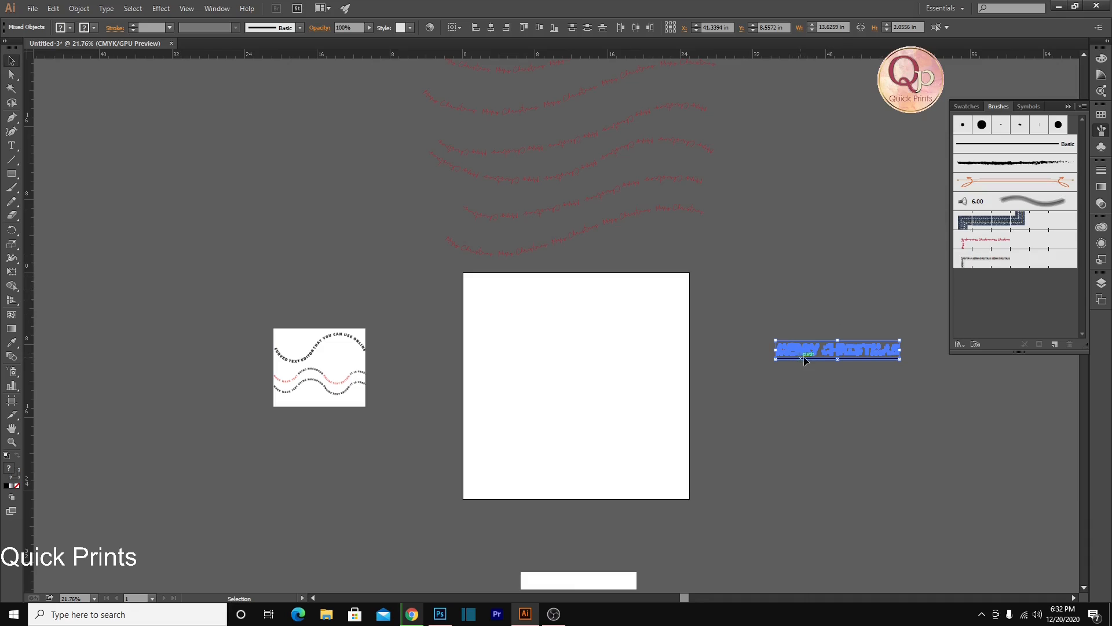
key("Delete")
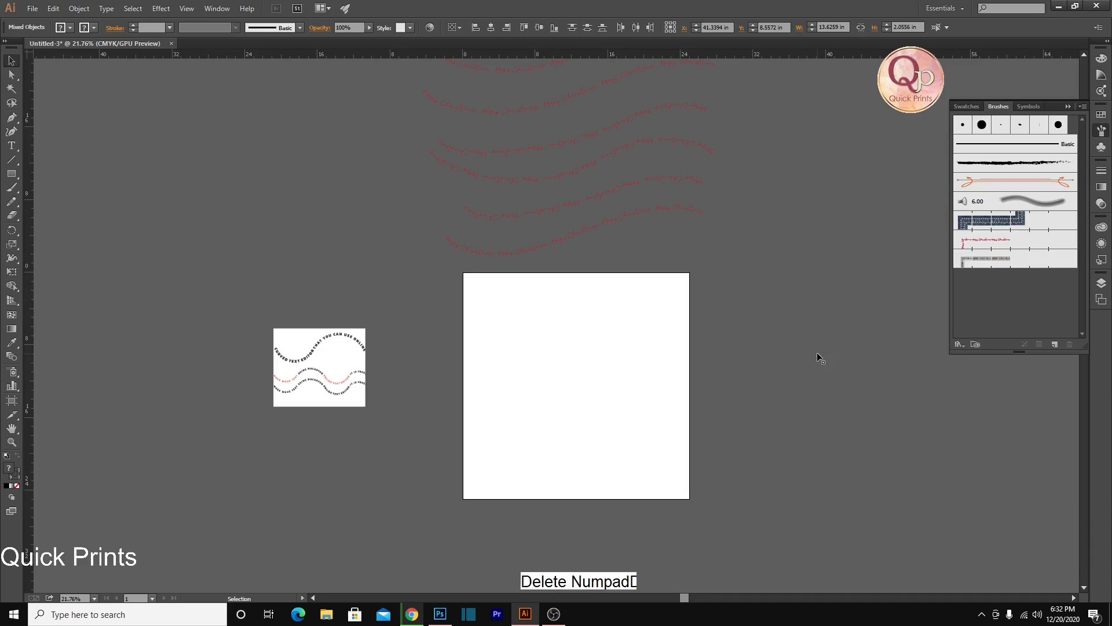
Paint two wavy left-to-right strokes across the upper half of the artboard with the new multicoloured pattern brush
left_click_drag(574, 352, 538, 341)
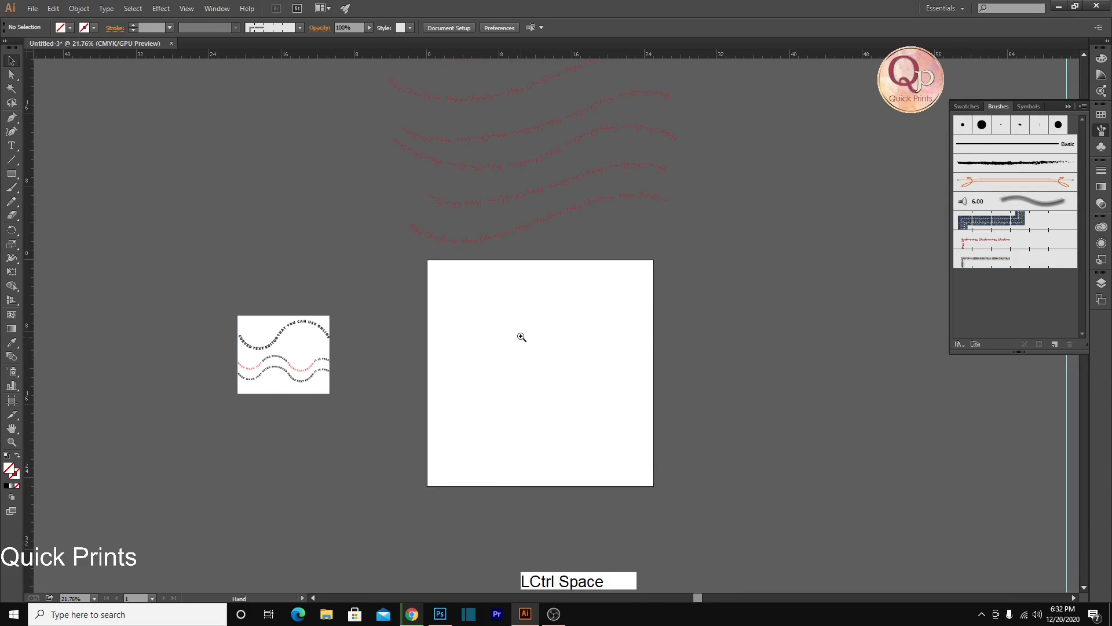
left_click_drag(495, 311, 570, 336)
key("b")
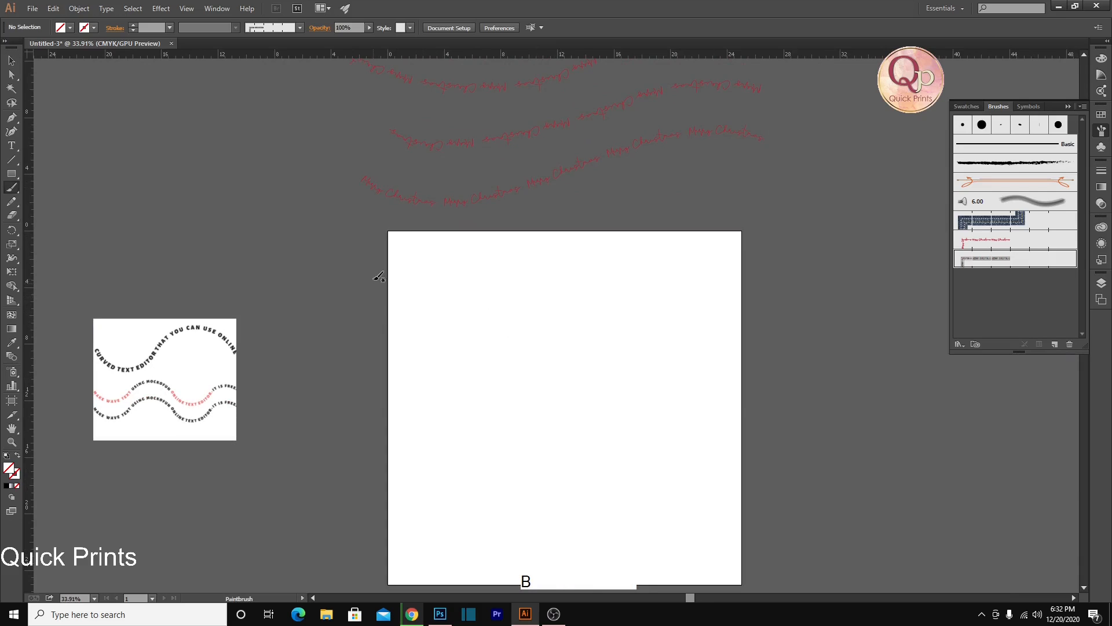
mouse_move(373, 267)
left_mouse_down()
mouse_move(422, 294)
mouse_move(513, 302)
mouse_move(708, 269)
left_mouse_up()
left_click_drag(827, 297, 829, 298)
left_click_drag(362, 355, 472, 389)
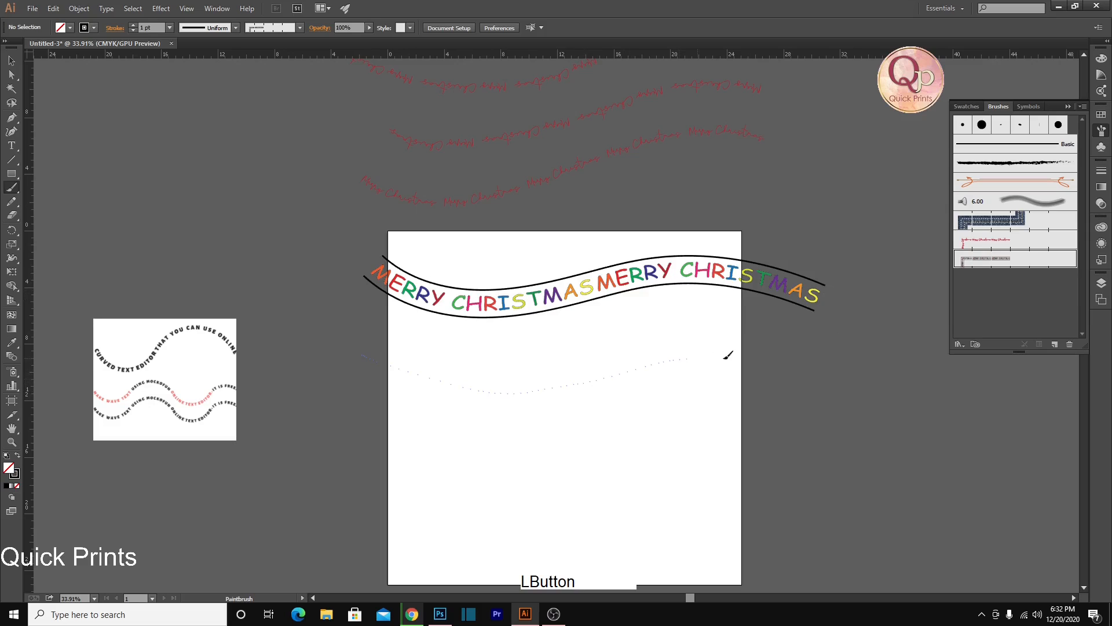
left_click_drag(718, 358, 858, 393)
Paint three more wavy strokes with the multicoloured brush: one left-to-right below the others, and right-to-left ones along the artboard's bottom and top edges
left_click_drag(785, 452, 719, 311)
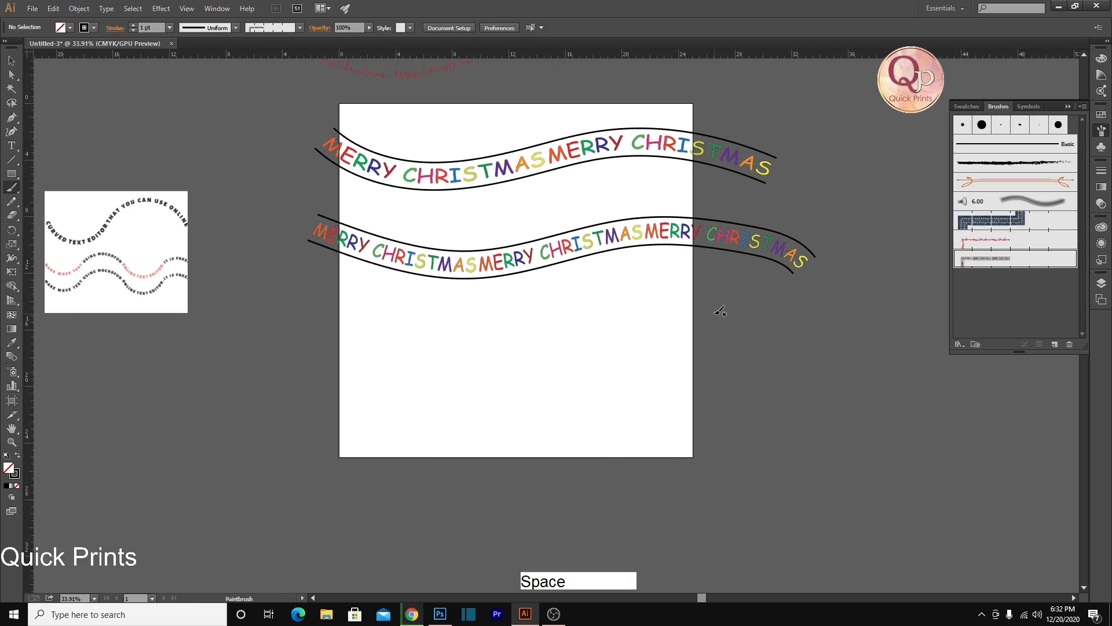
mouse_move(462, 346)
left_mouse_down()
mouse_move(591, 320)
mouse_move(753, 321)
left_mouse_up()
mouse_move(758, 483)
left_mouse_down()
mouse_move(729, 465)
mouse_move(631, 426)
left_mouse_up()
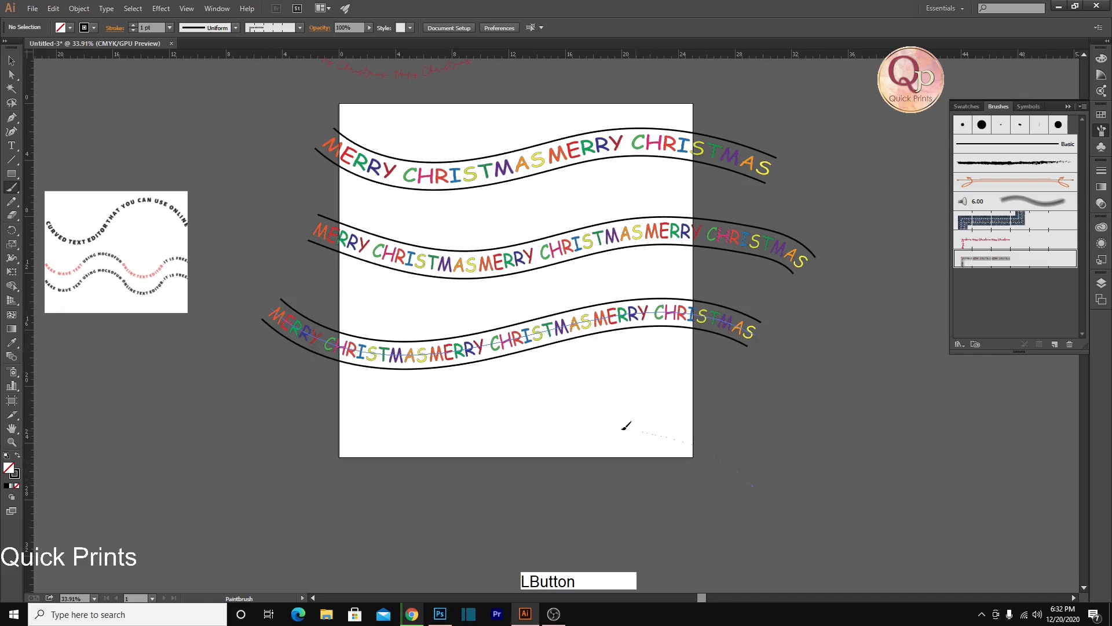
left_click_drag(351, 463, 218, 426)
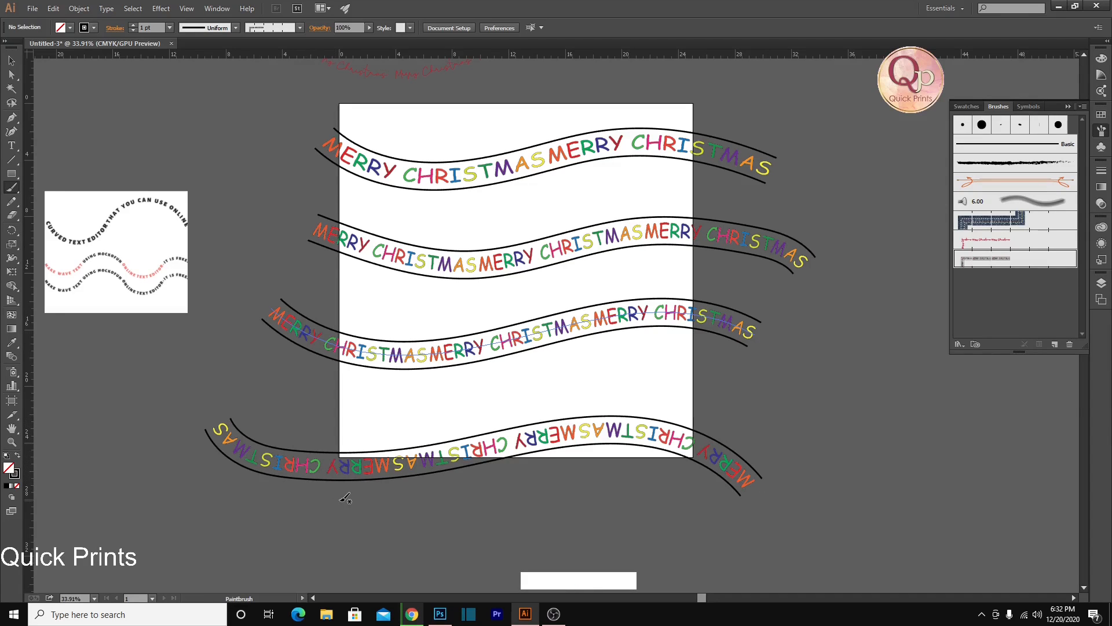
scroll(376, 447, "up", 4)
left_click_drag(725, 217, 725, 218)
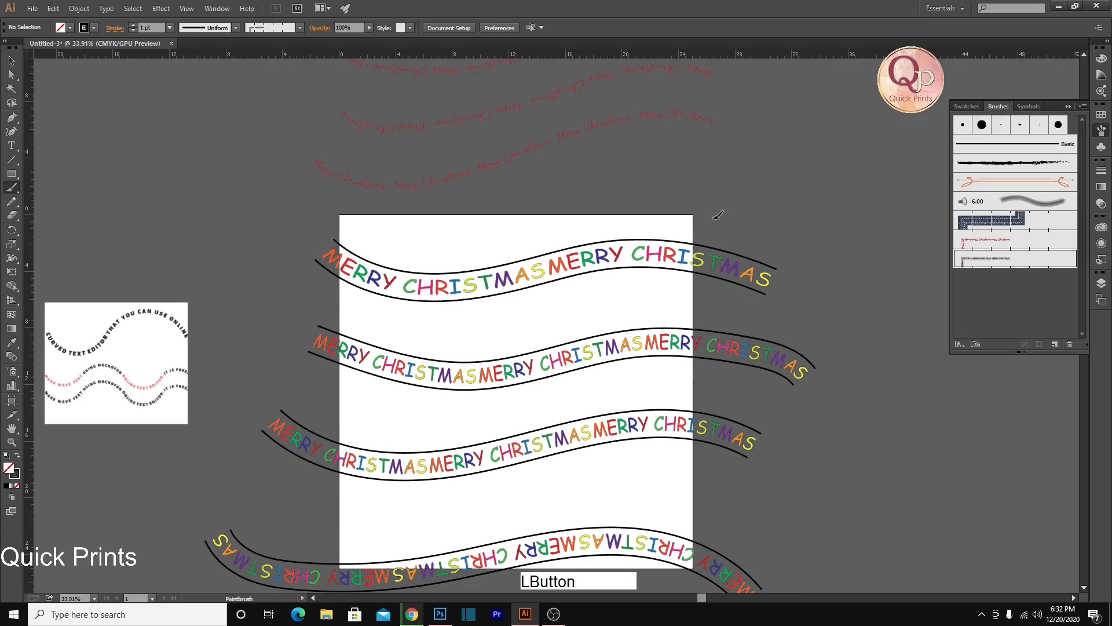
left_click_drag(458, 223, 279, 184)
Draw a circle about 23 in in diameter to the right of the artboard and apply the multicoloured pattern brush to it
left_click_drag(538, 316, 245, 513)
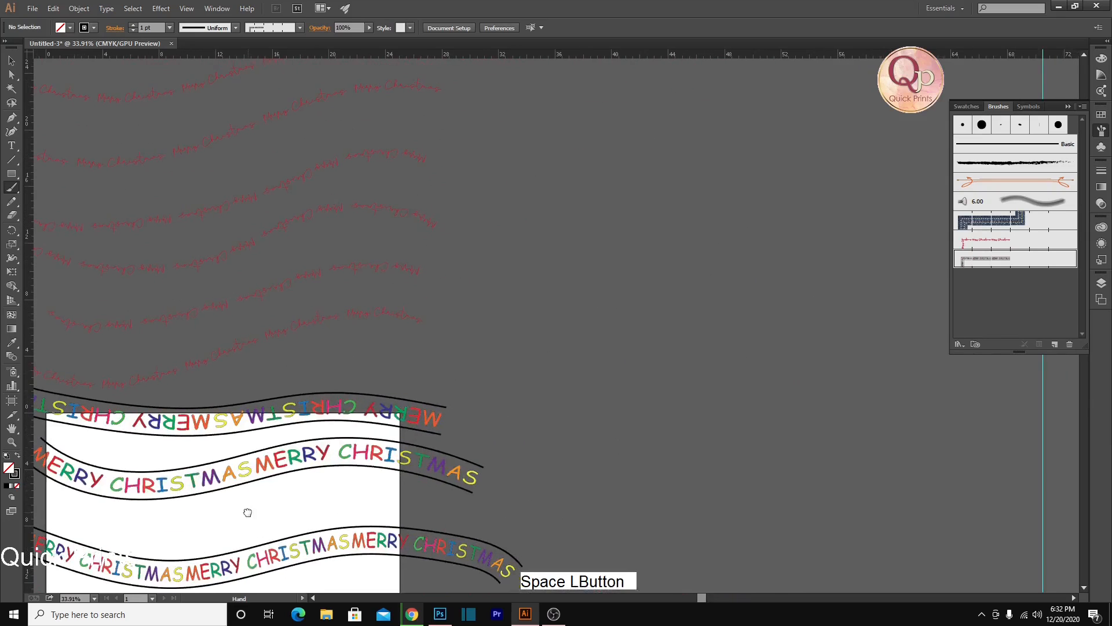
scroll(523, 364, "down", 1, "alt")
left_click_drag(583, 442, 606, 261)
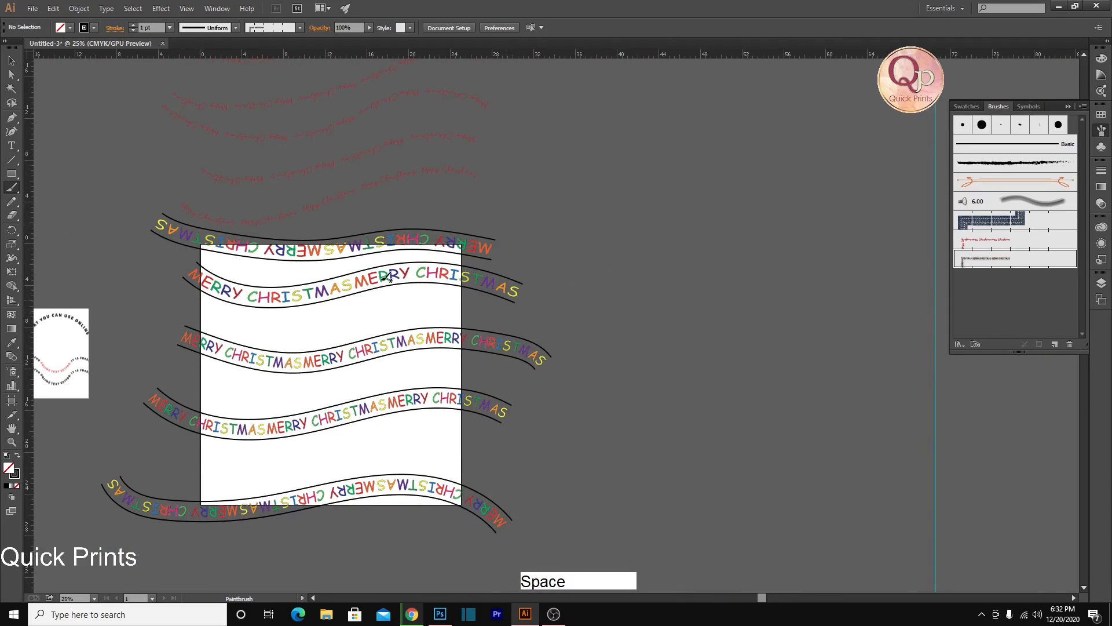
right_click(11, 174)
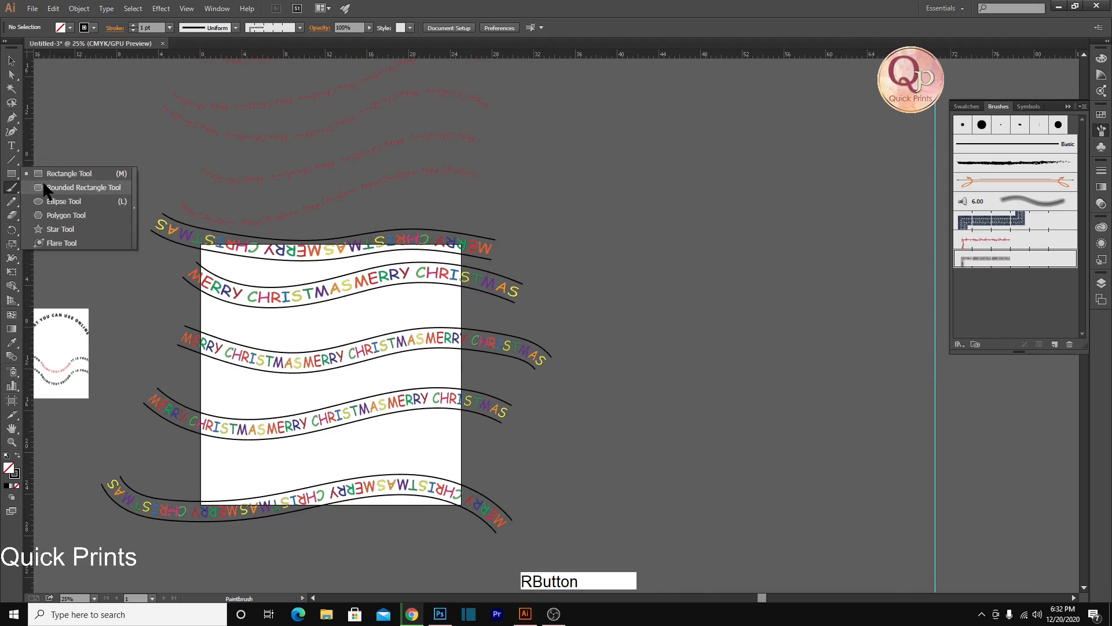
left_click(66, 201)
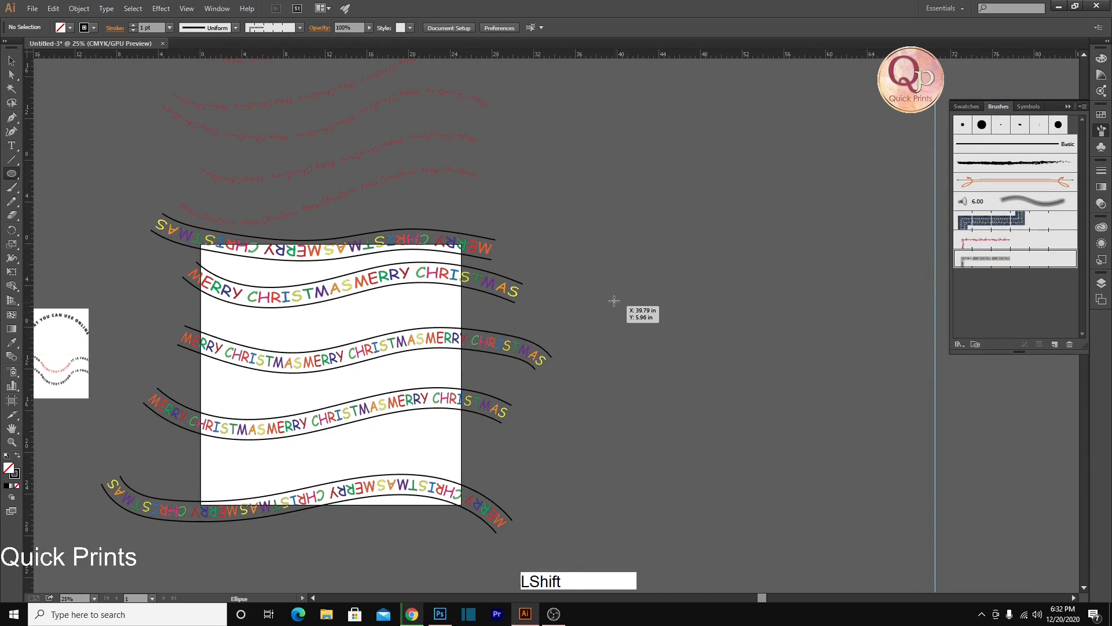
left_click_drag(608, 283, 812, 524)
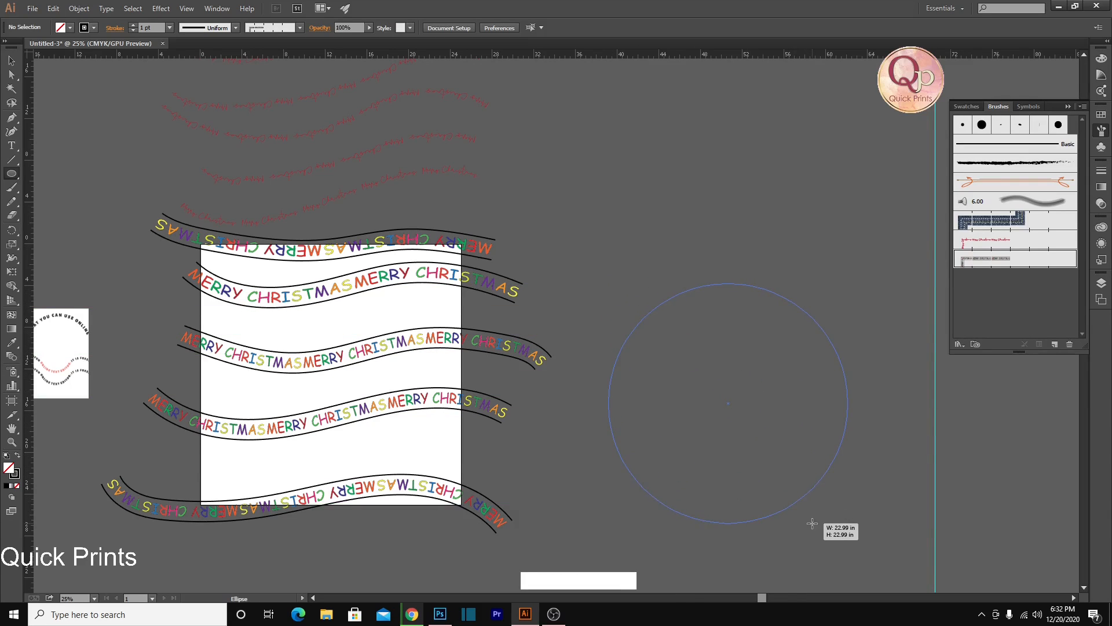
left_click_drag(812, 523, 812, 523)
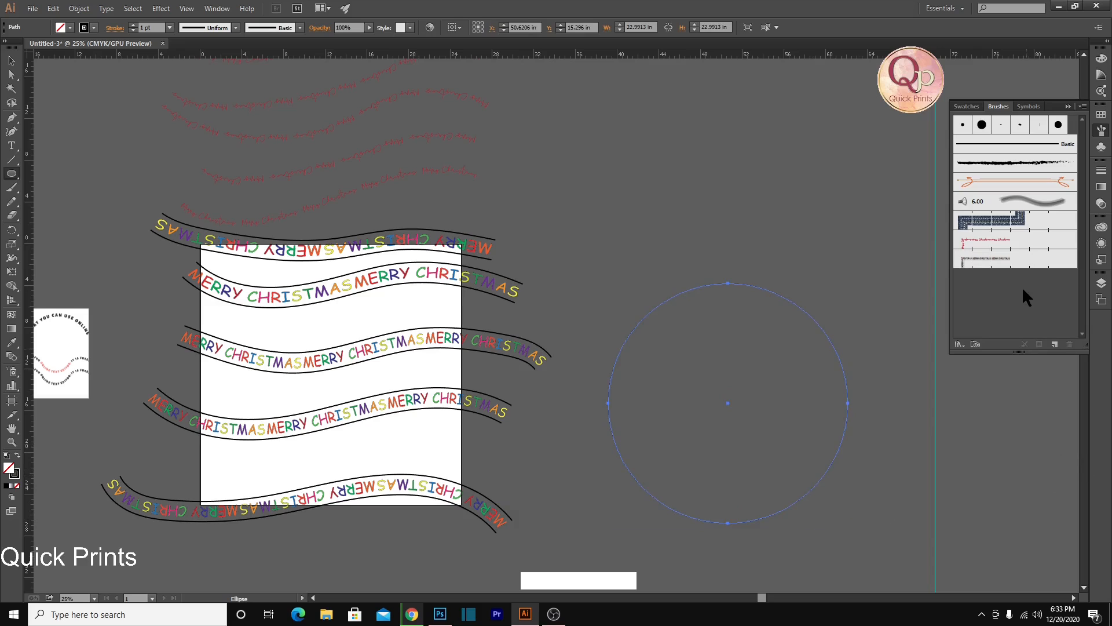
left_click(1007, 262)
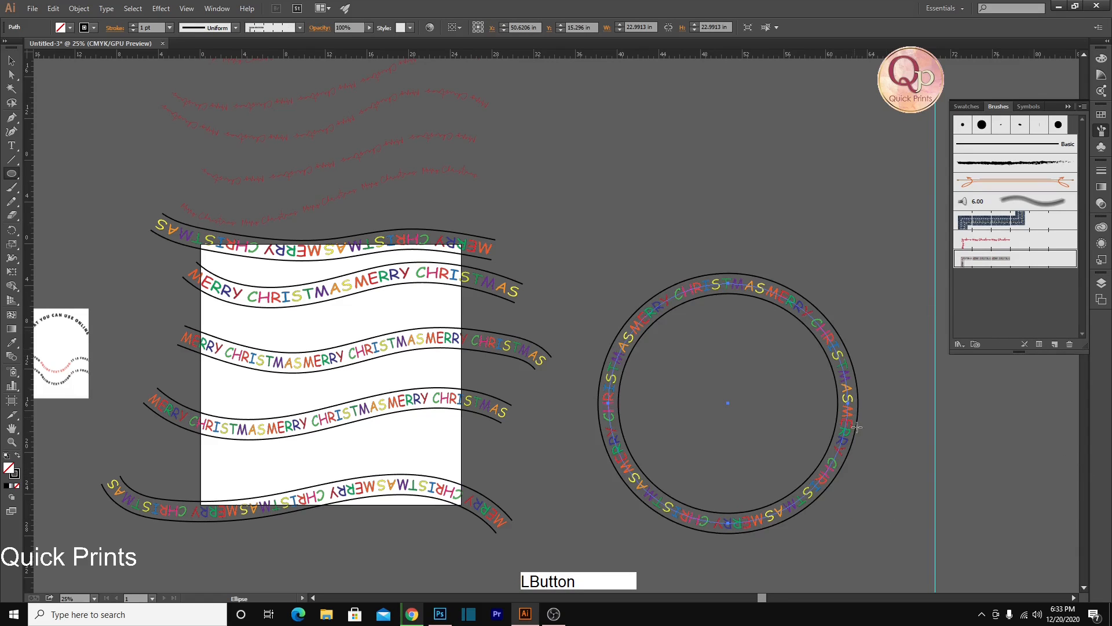
Increase the tile spacing of the multicoloured pattern brush and apply the change to the existing strokes
left_click(881, 447, "ctrl")
left_click(747, 312, "ctrl")
left_click_drag(743, 279, 694, 187)
left_click(673, 173, "ctrl")
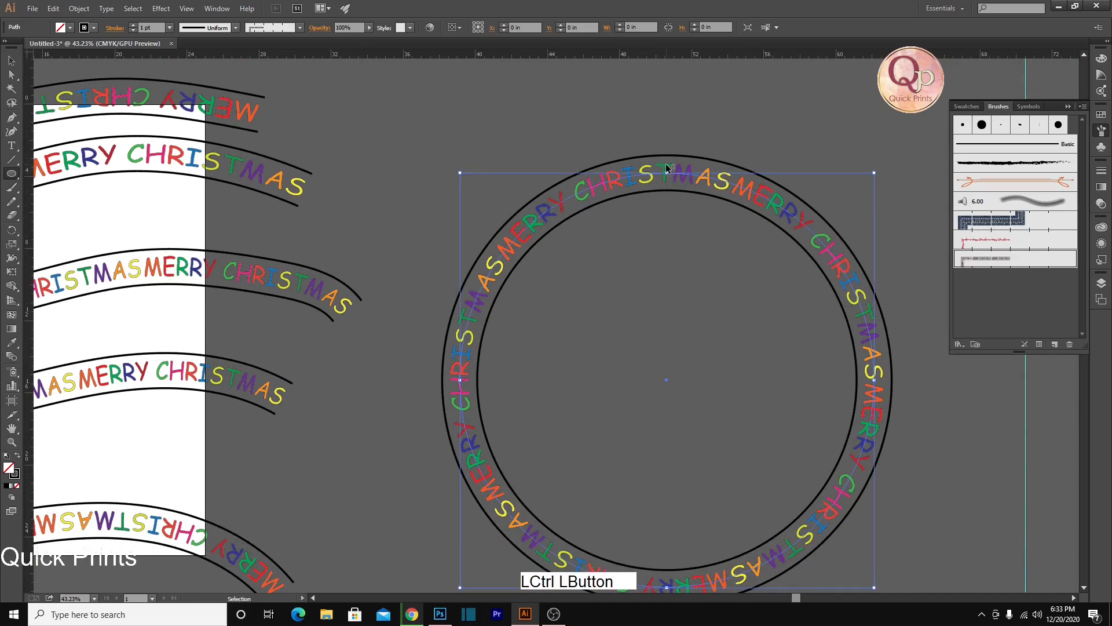
double_click(959, 223)
left_click(815, 229)
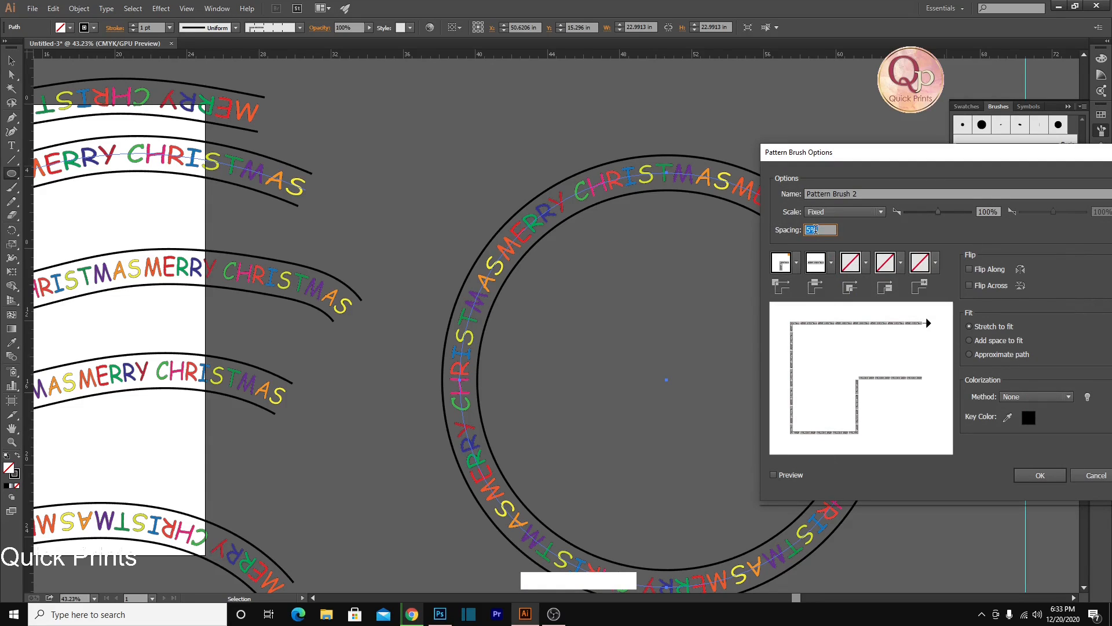
left_click(1031, 471)
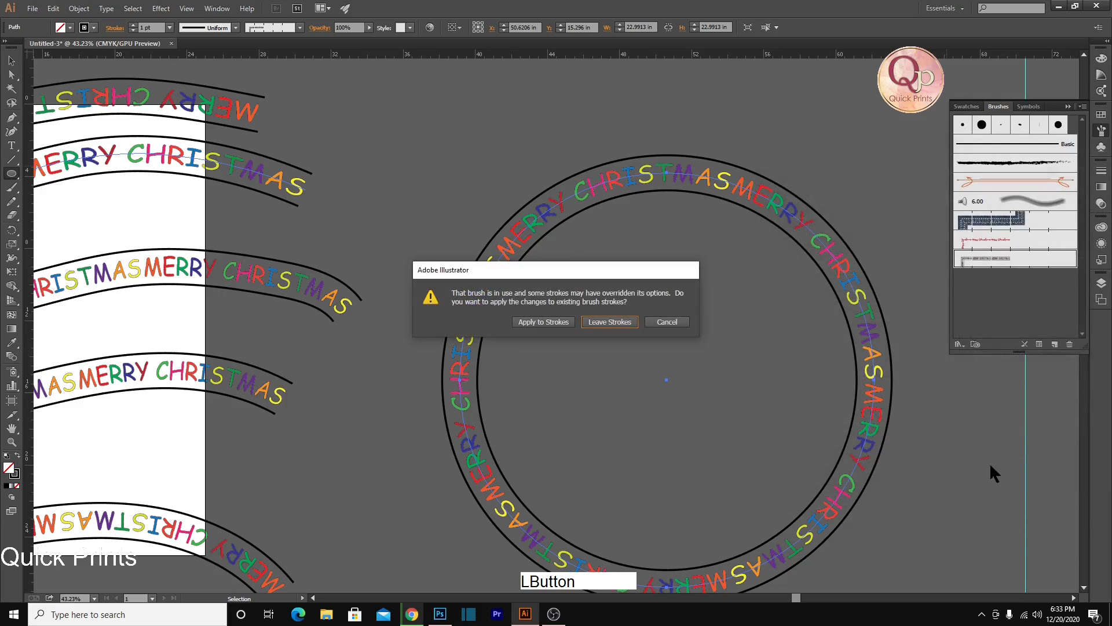
left_click(563, 321)
left_click(603, 356, "ctrl")
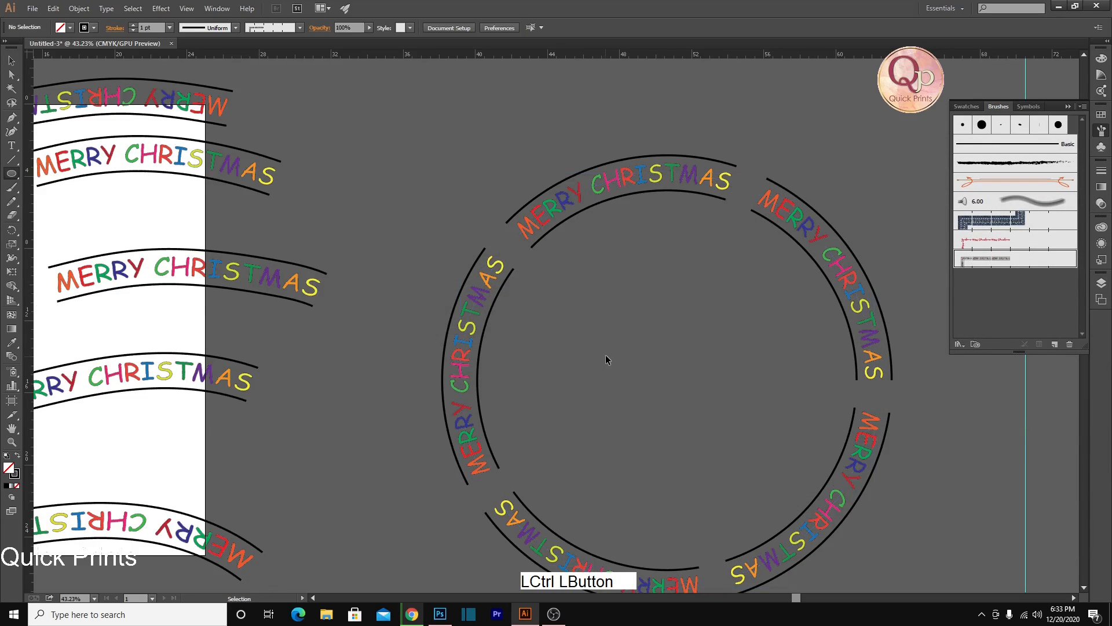
Place a second circle of the same size above the first and apply the red handwritten pattern brush to it
scroll(608, 353, "down", 1)
left_click_drag(609, 353, 610, 267)
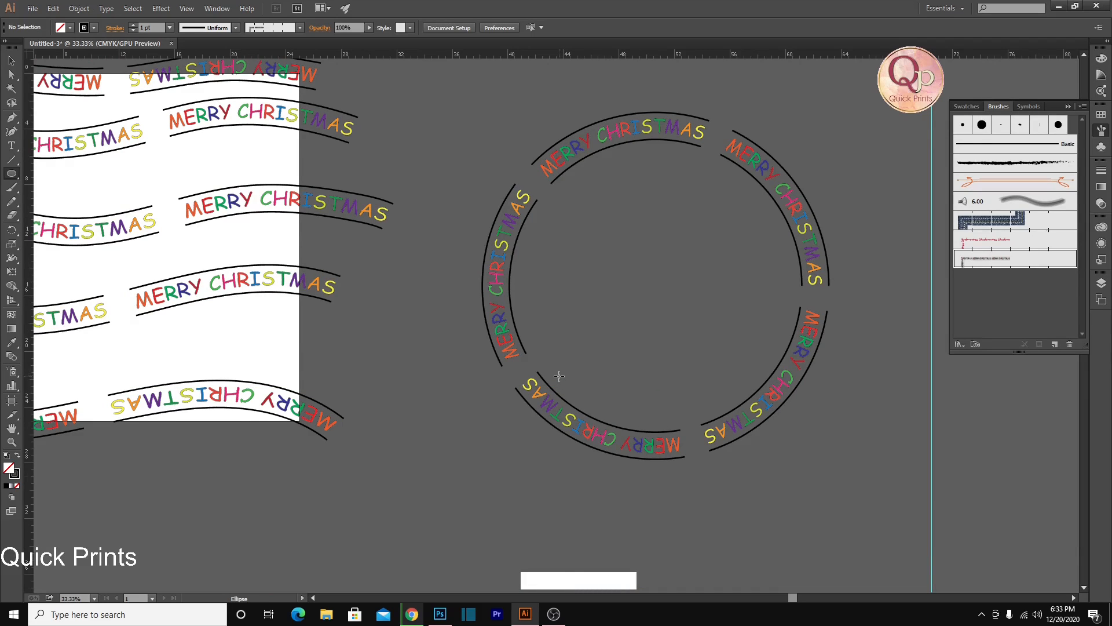
scroll(559, 378, "up", 2)
scroll(559, 379, "down", 3)
left_click(658, 336, "ctrl")
mouse_move(658, 336)
left_mouse_down()
mouse_move(645, 167)
mouse_move(777, 226)
mouse_move(863, 223)
left_mouse_up()
left_click(994, 238)
Set the stroke weight of the red handwritten circle to 4 pt and deselect it
left_click(170, 28)
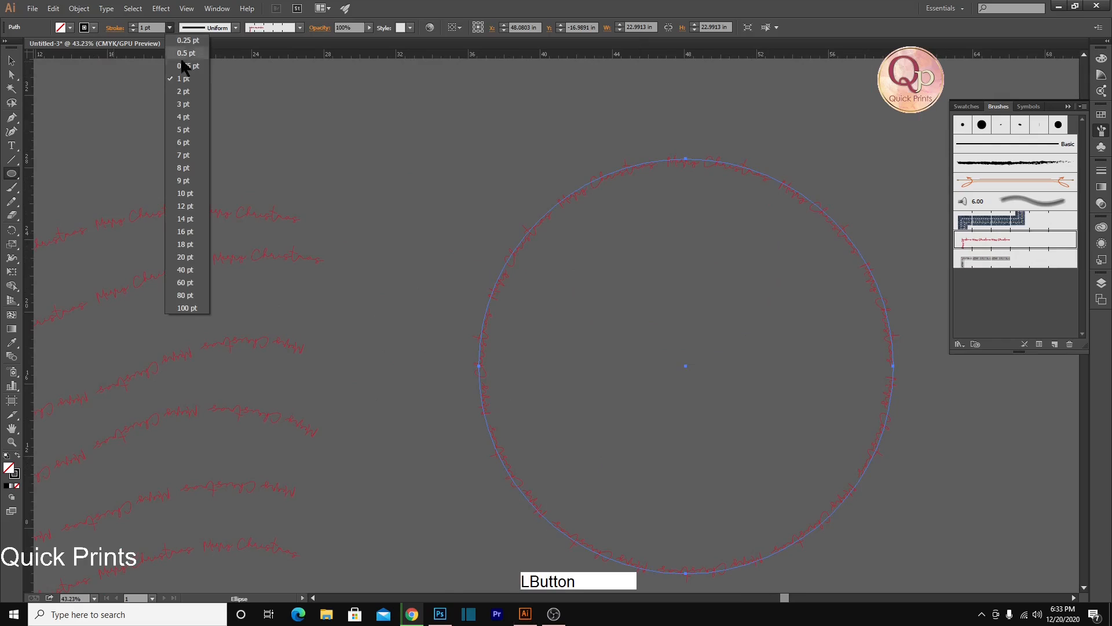
left_click(182, 91)
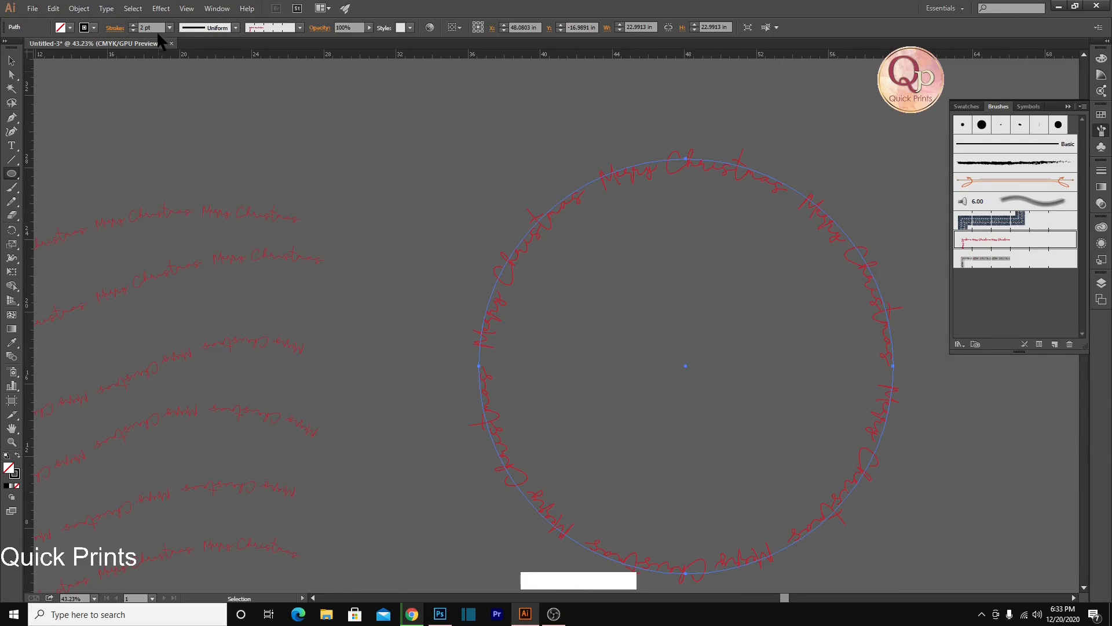
left_click(170, 28)
left_click(182, 117)
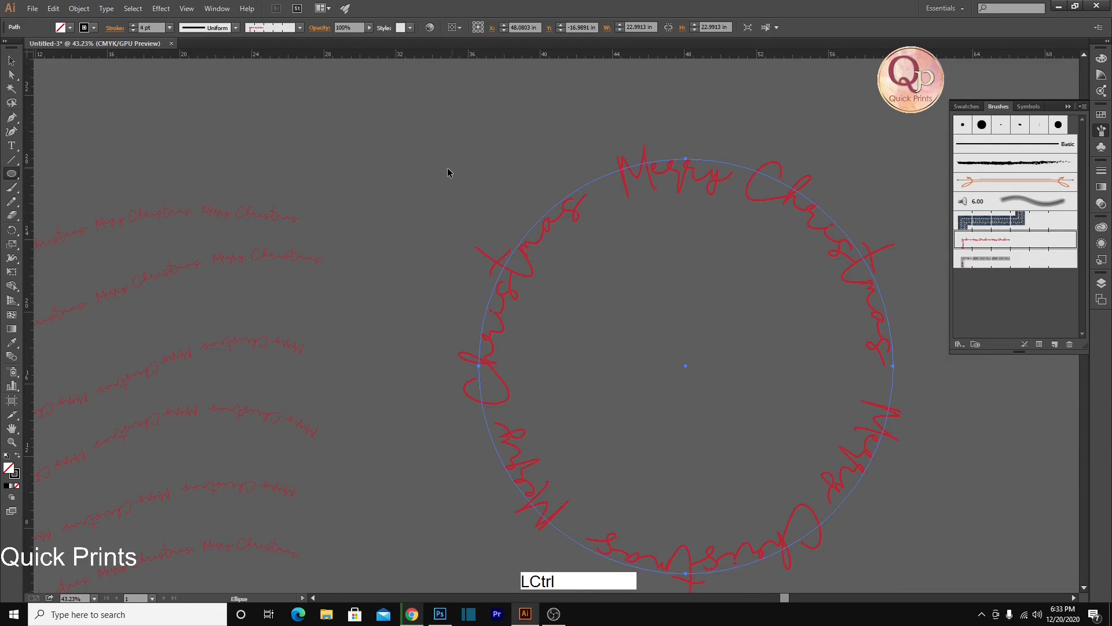
left_click(447, 172, "ctrl")
Paint a rising wavy 4 pt stroke above the existing red lines with the red handwritten pattern brush
scroll(388, 371, "down", 3)
left_click_drag(454, 449, 493, 344)
scroll(461, 314, "down", 2)
left_click_drag(566, 352, 676, 375)
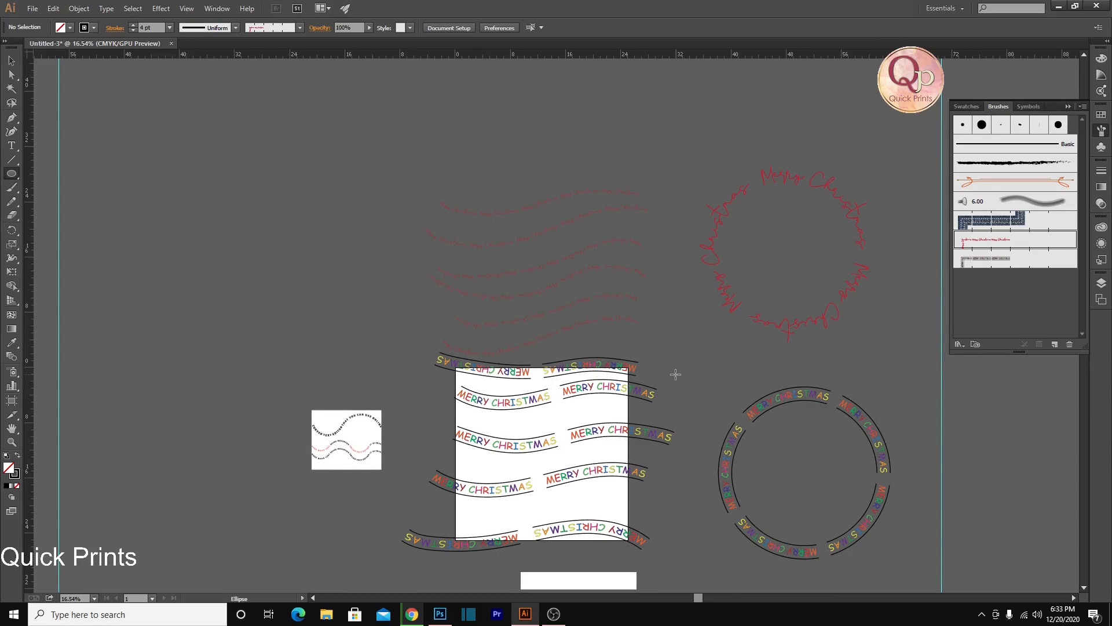
key("b")
left_click_drag(238, 197, 692, 95)
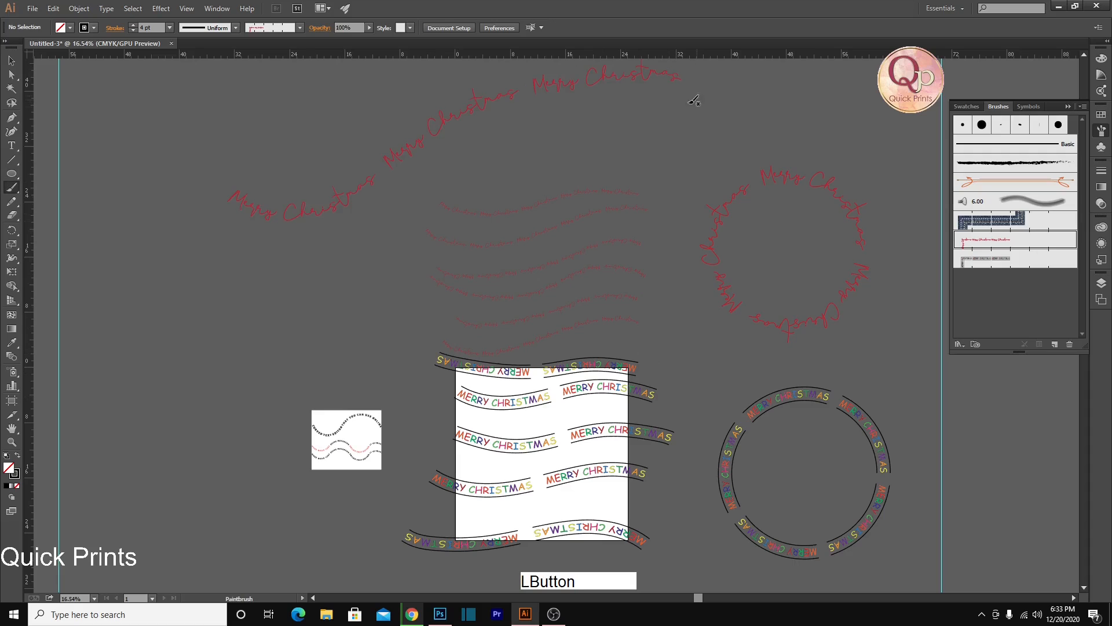
Paint several large curved and looping 4 pt strokes around the artboard with the multicoloured pattern brush
left_click(999, 259)
left_click_drag(349, 318, 316, 370)
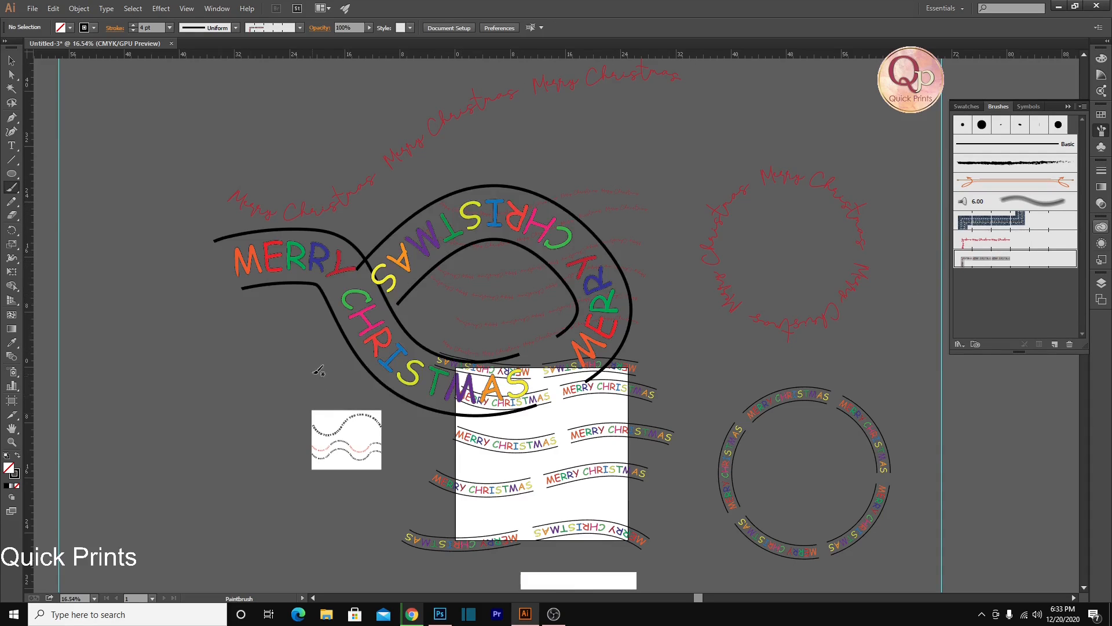
scroll(295, 359, "down", 2)
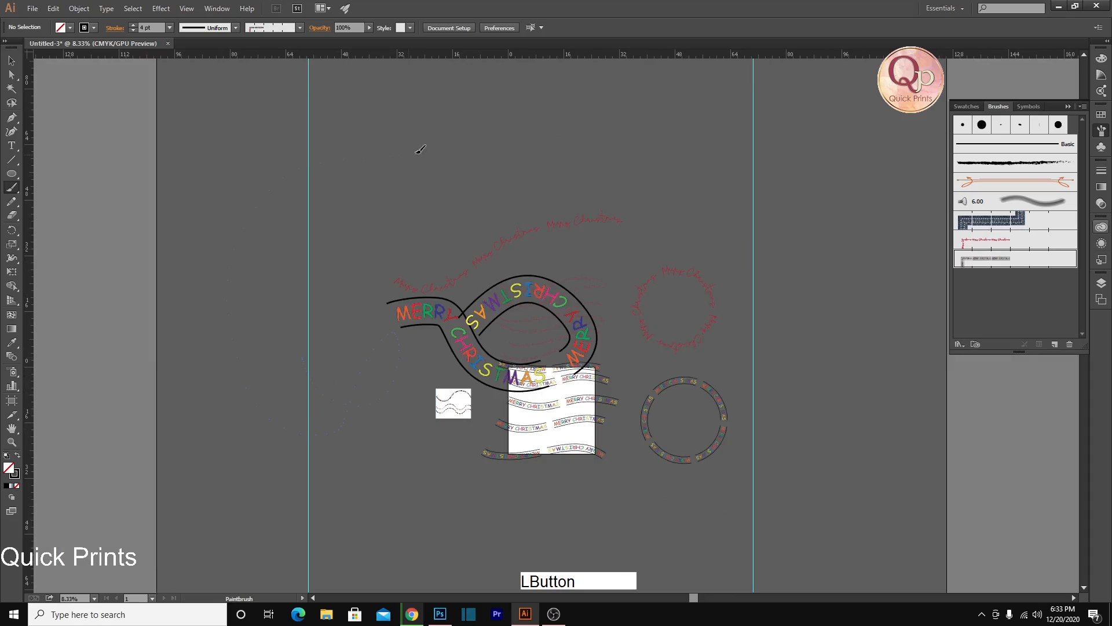
left_click_drag(412, 155, 415, 154)
mouse_move(530, 169)
left_mouse_down()
mouse_move(688, 138)
mouse_move(585, 227)
left_mouse_up()
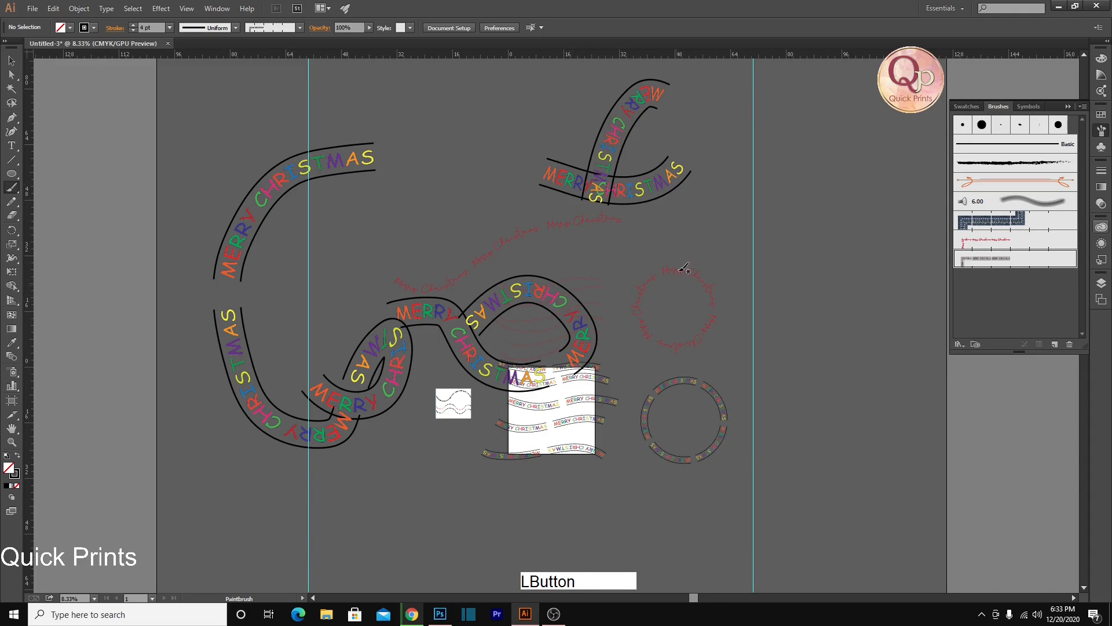